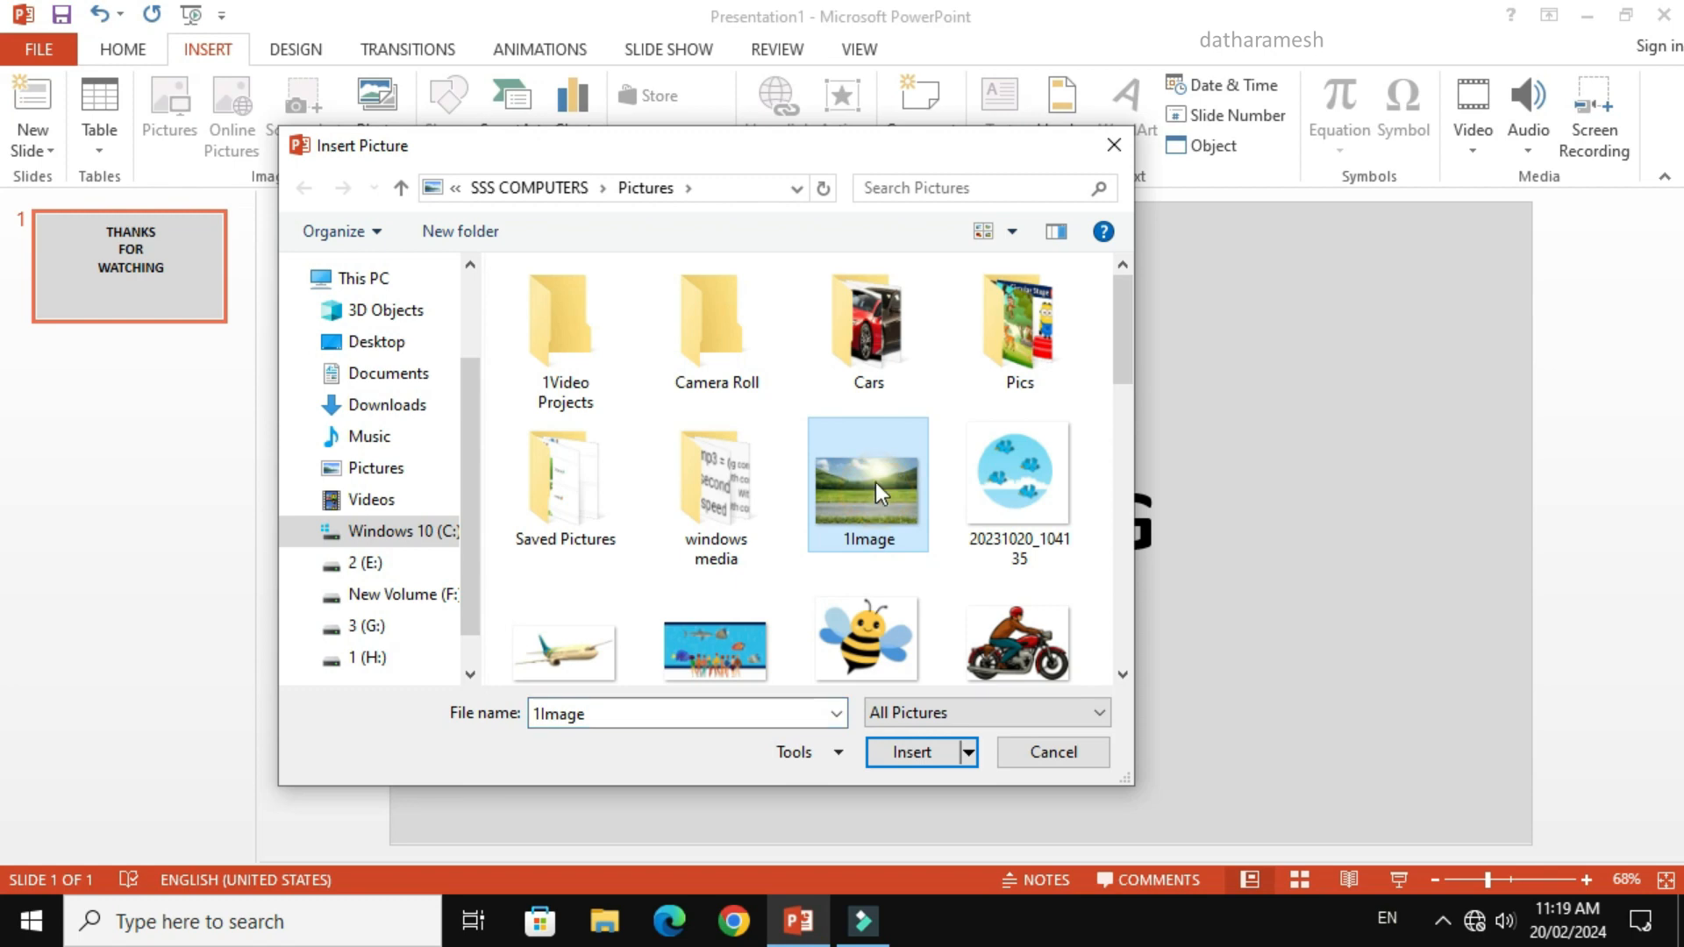
Insert the LIKE and SUBSCRIBE pictures from the Pictures folder onto the slide.
key(l)
click(738, 325)
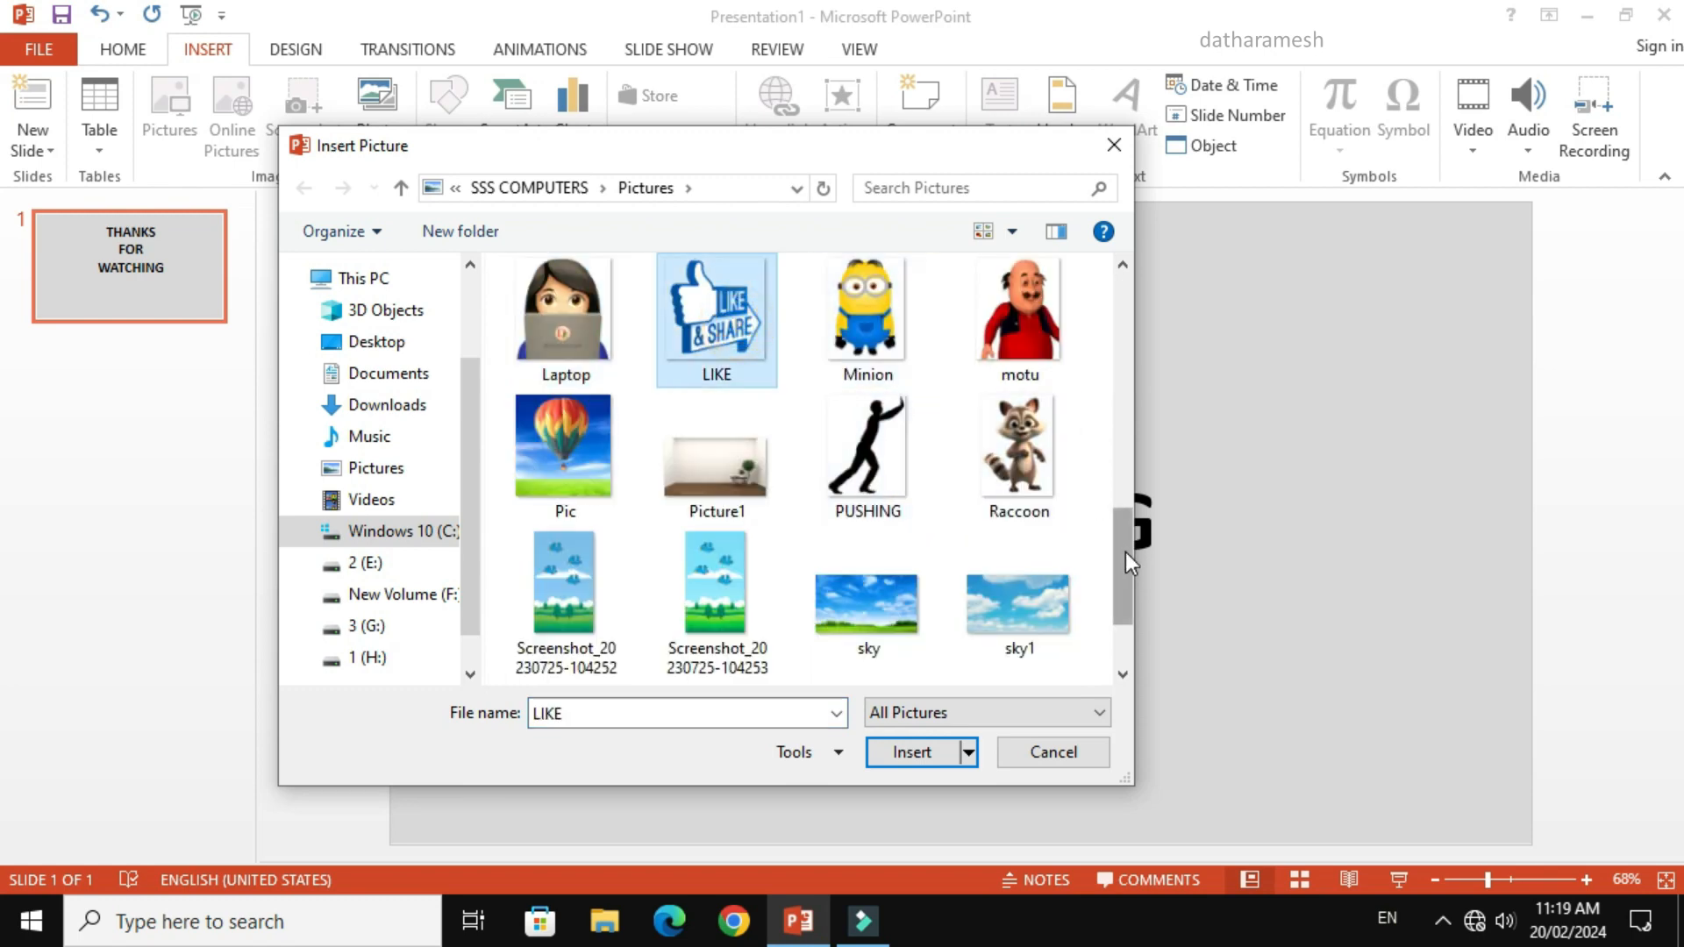
drag(1125, 551, 1127, 607)
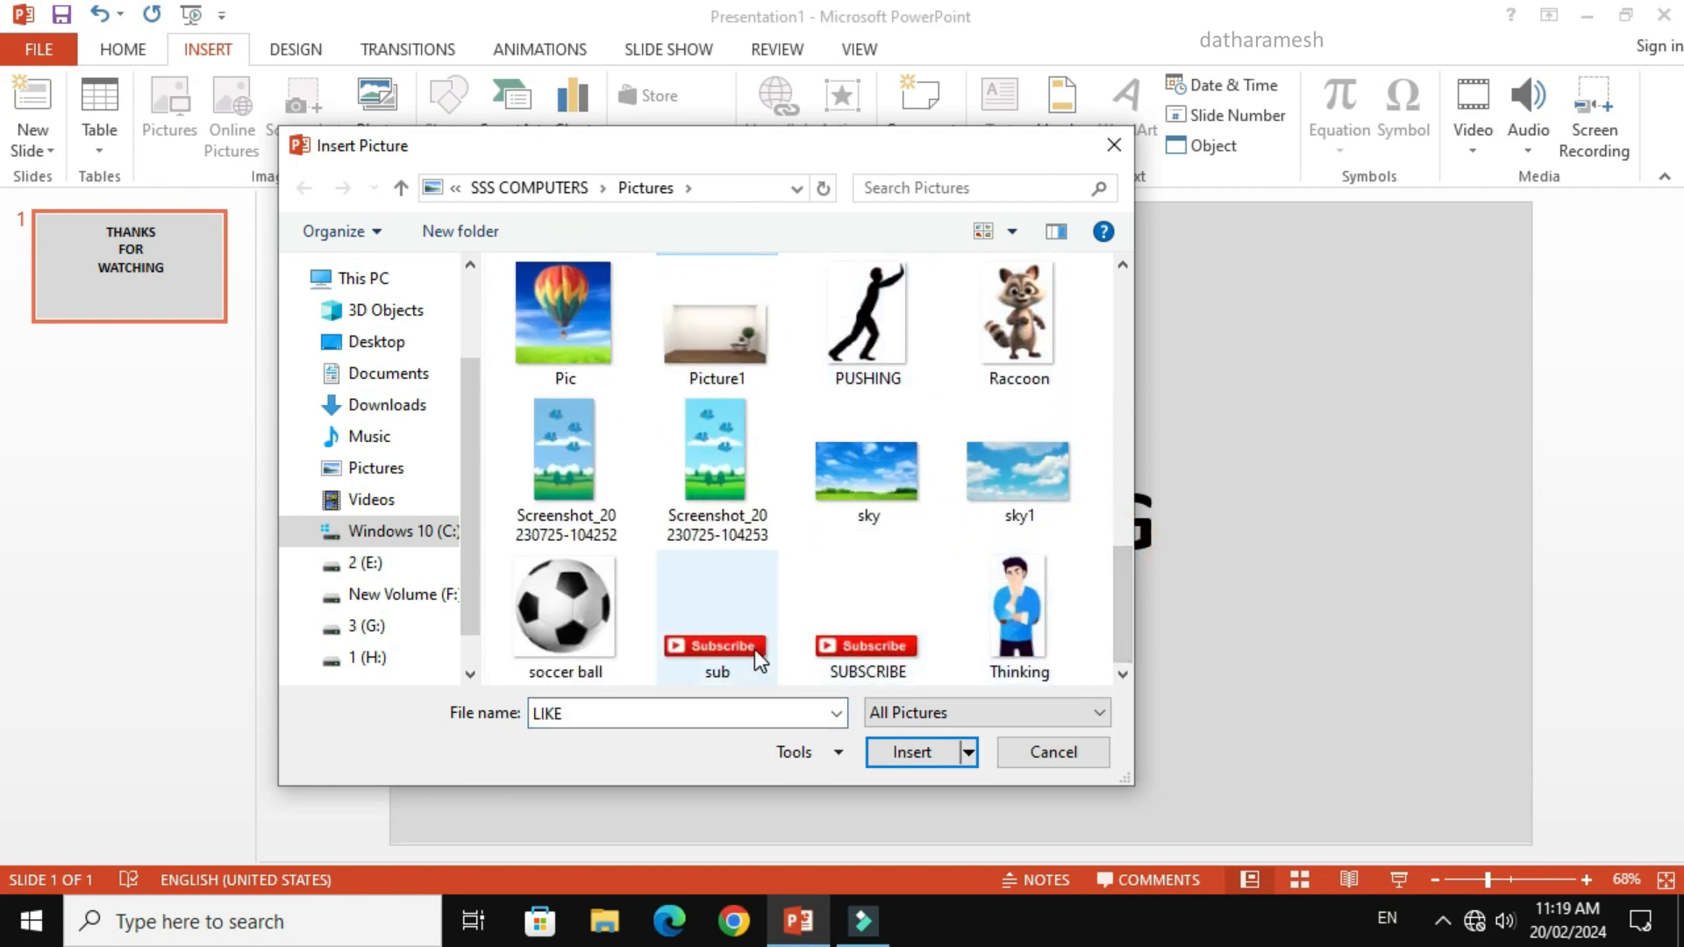
ctrl+click(859, 640)
click(912, 752)
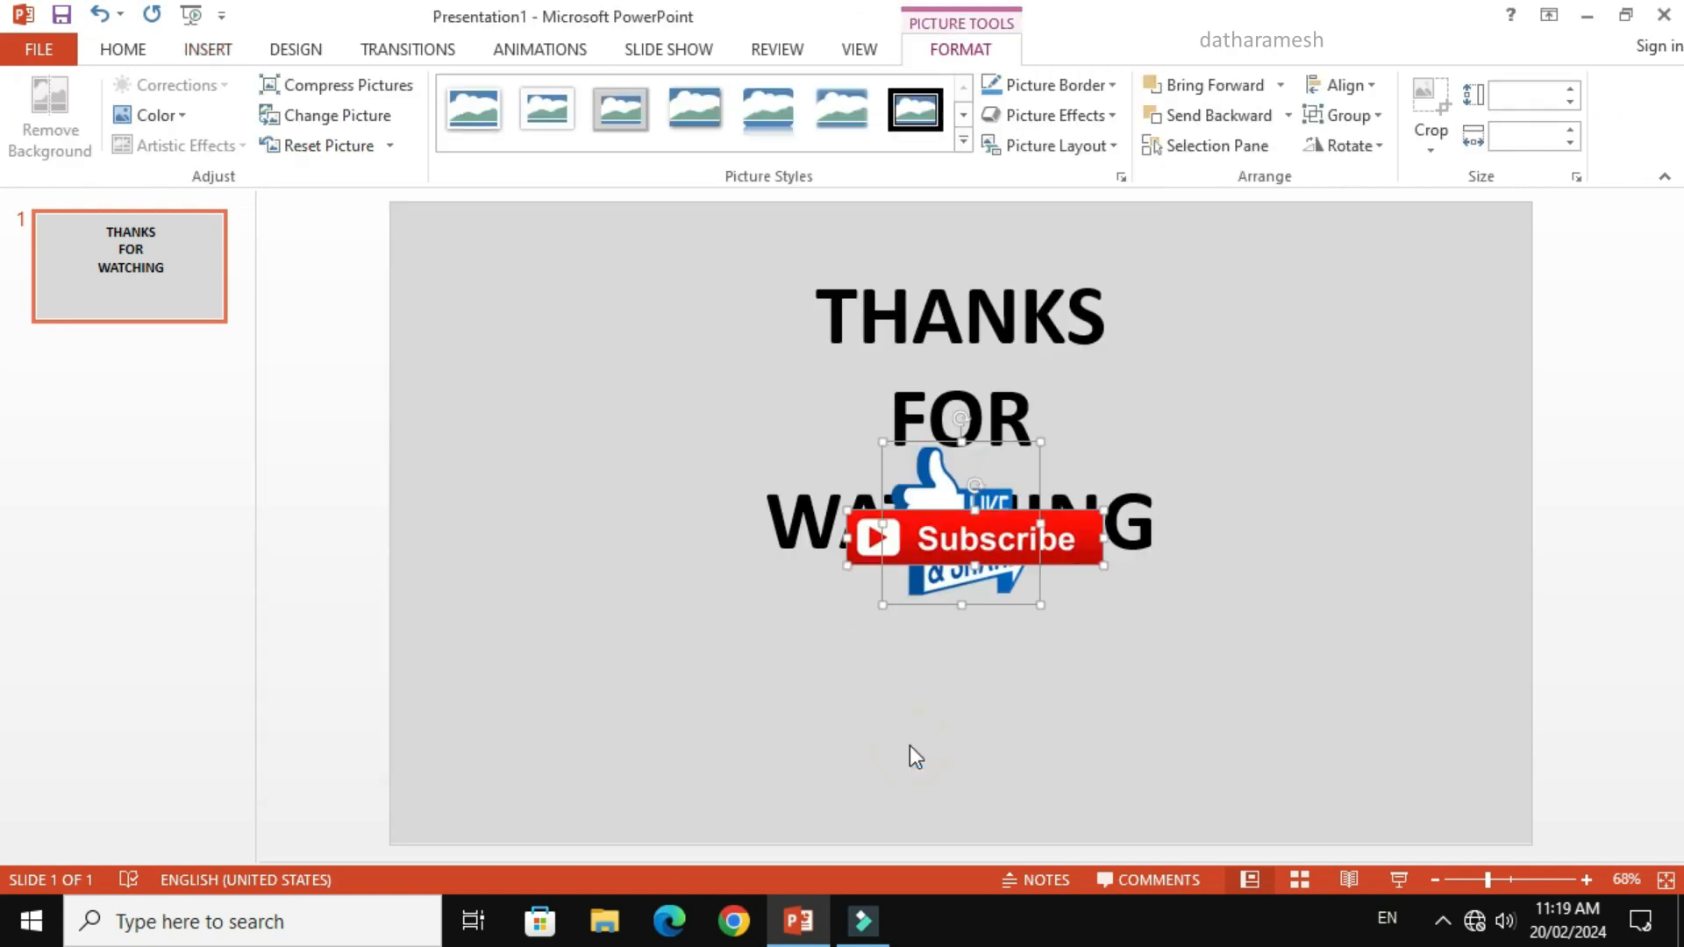
Arrange the like-and-share picture below the word WATCHING, with the Subscribe button picture beneath it near the slide's lower edge.
click(1545, 598)
drag(1024, 540, 1026, 712)
drag(972, 571, 959, 673)
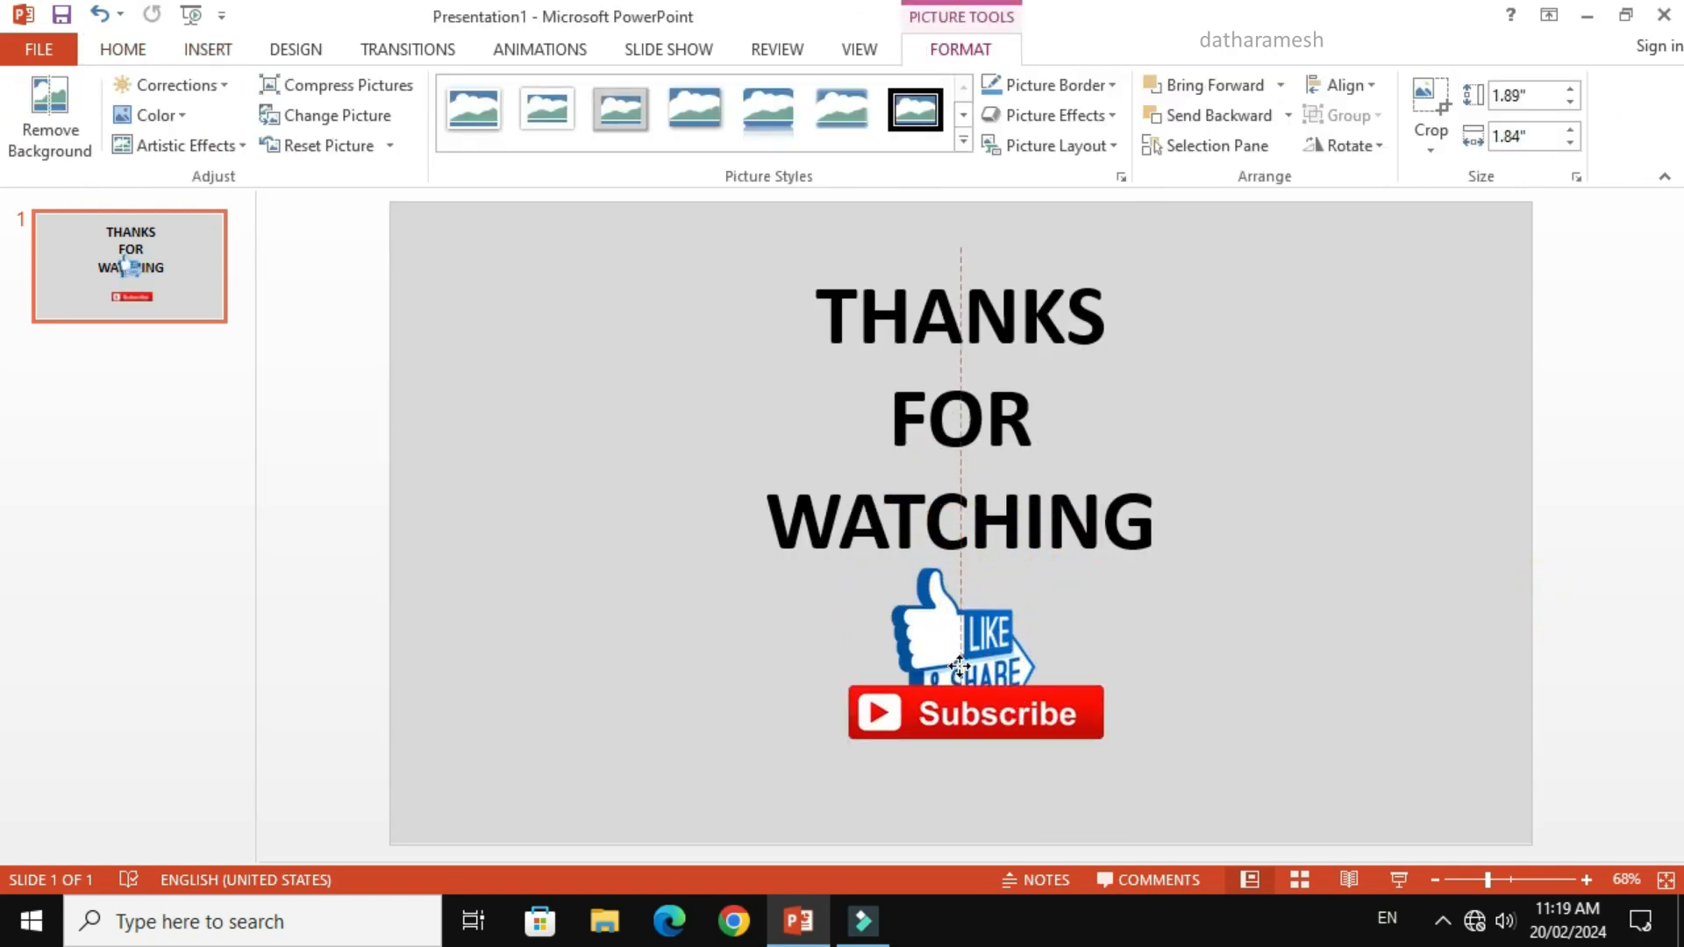
drag(1080, 727, 1066, 780)
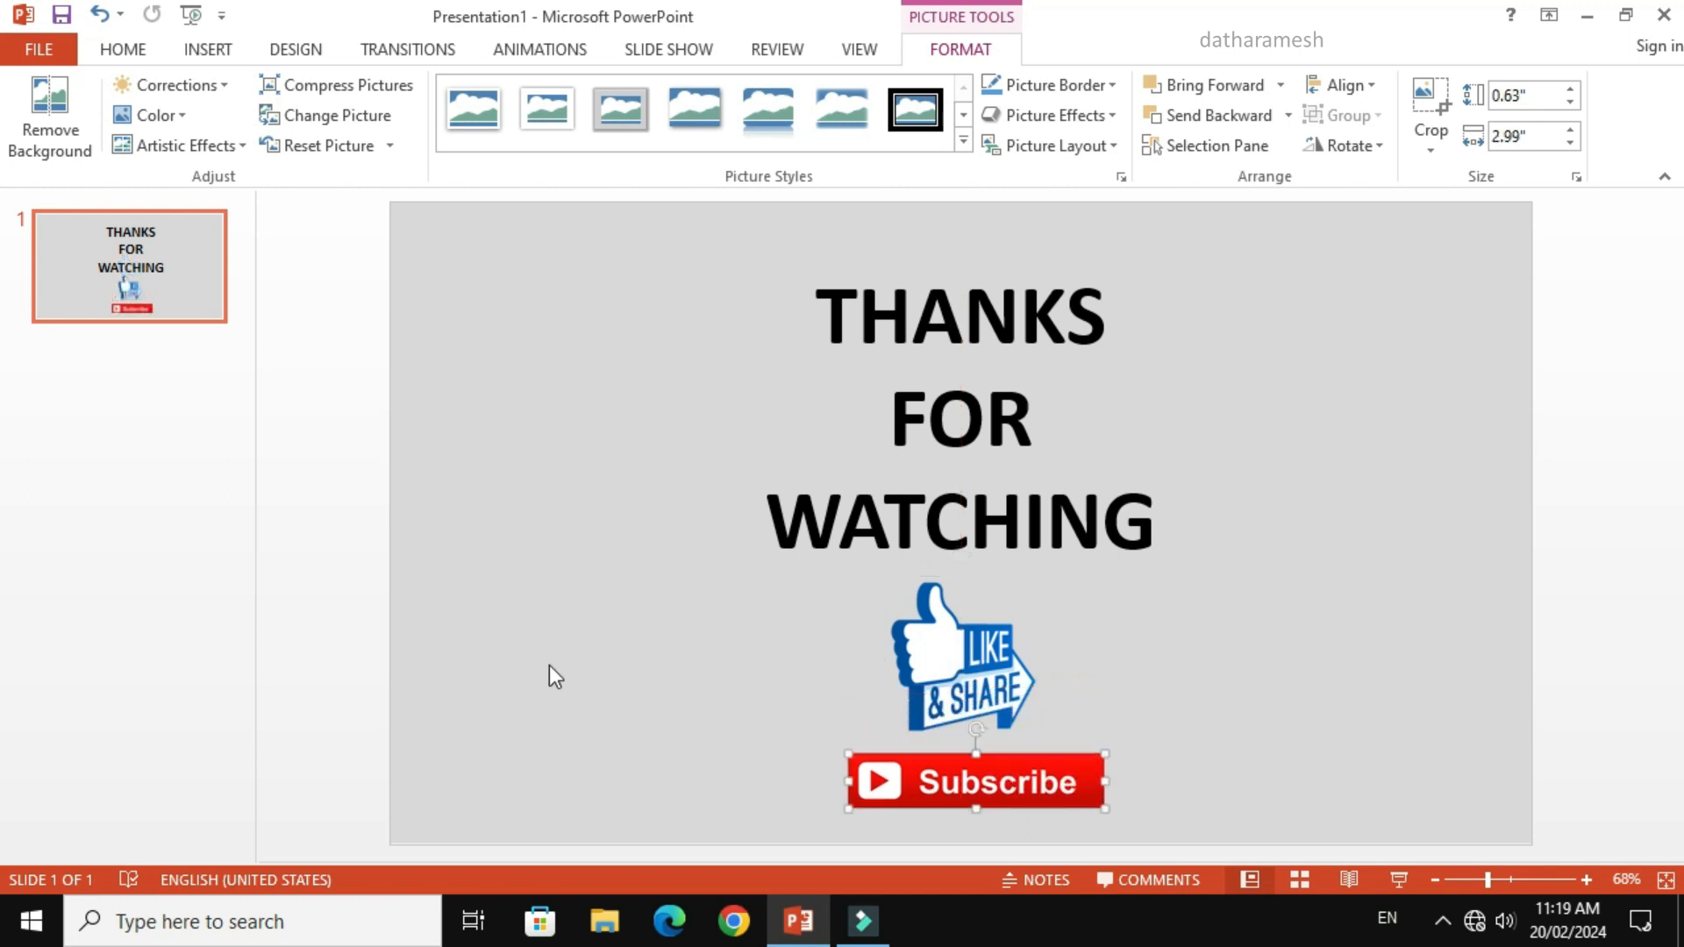
click(366, 565)
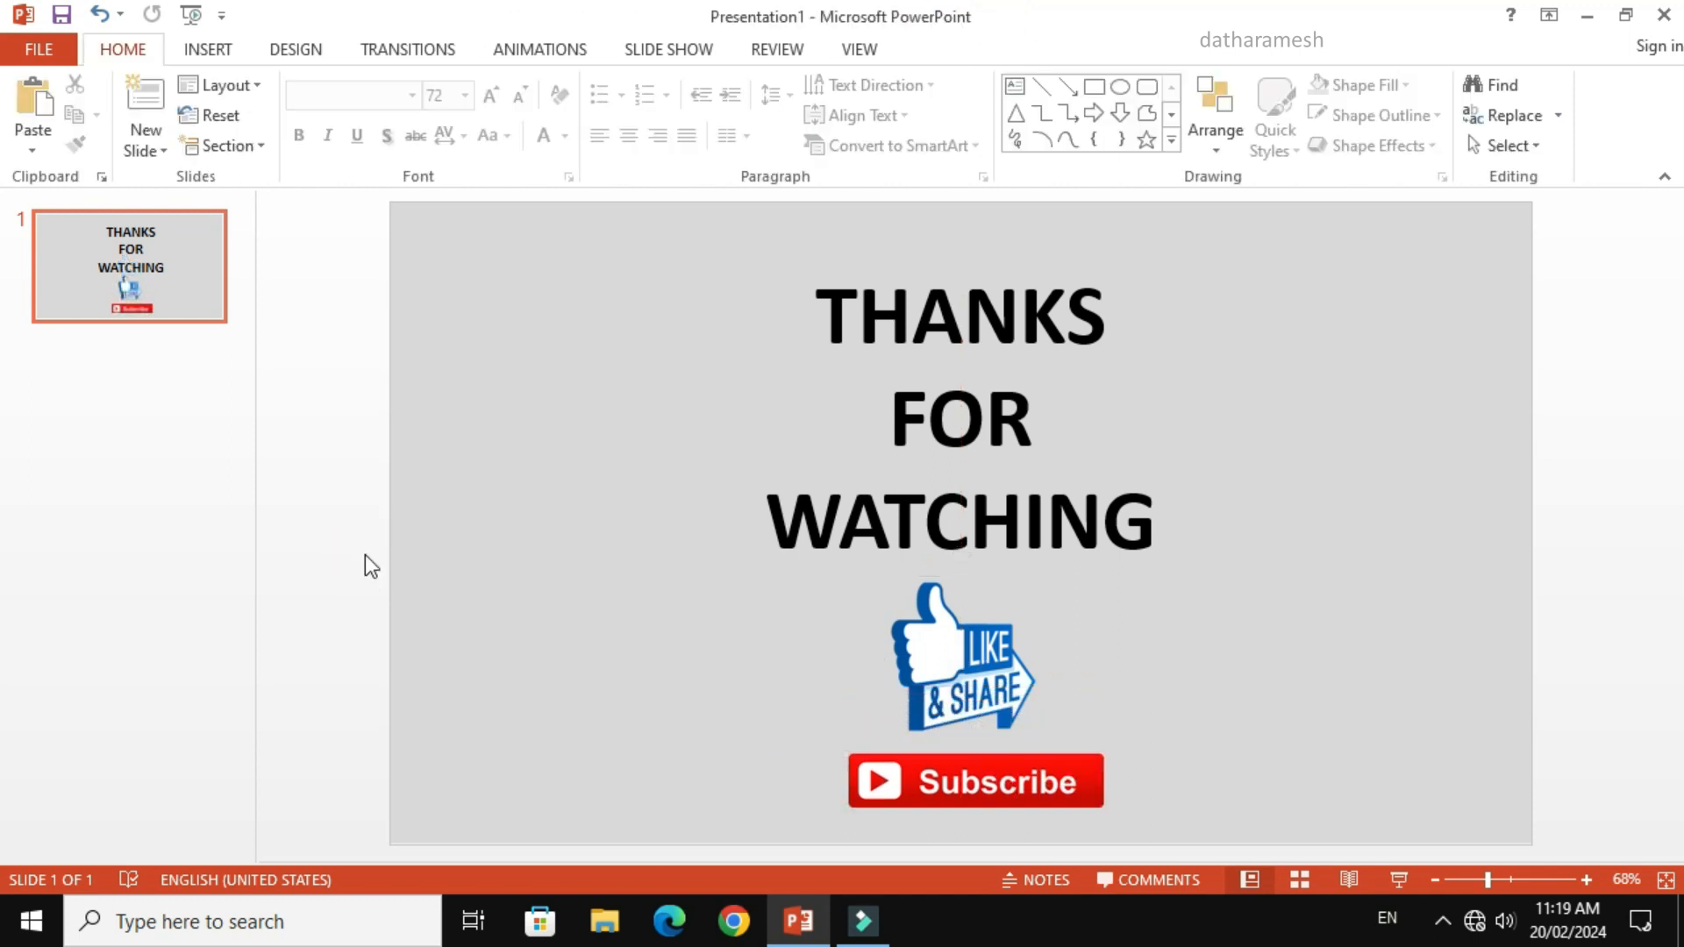
Insert the PUSHING picture from the Pictures folder onto the slide.
click(214, 51)
click(170, 115)
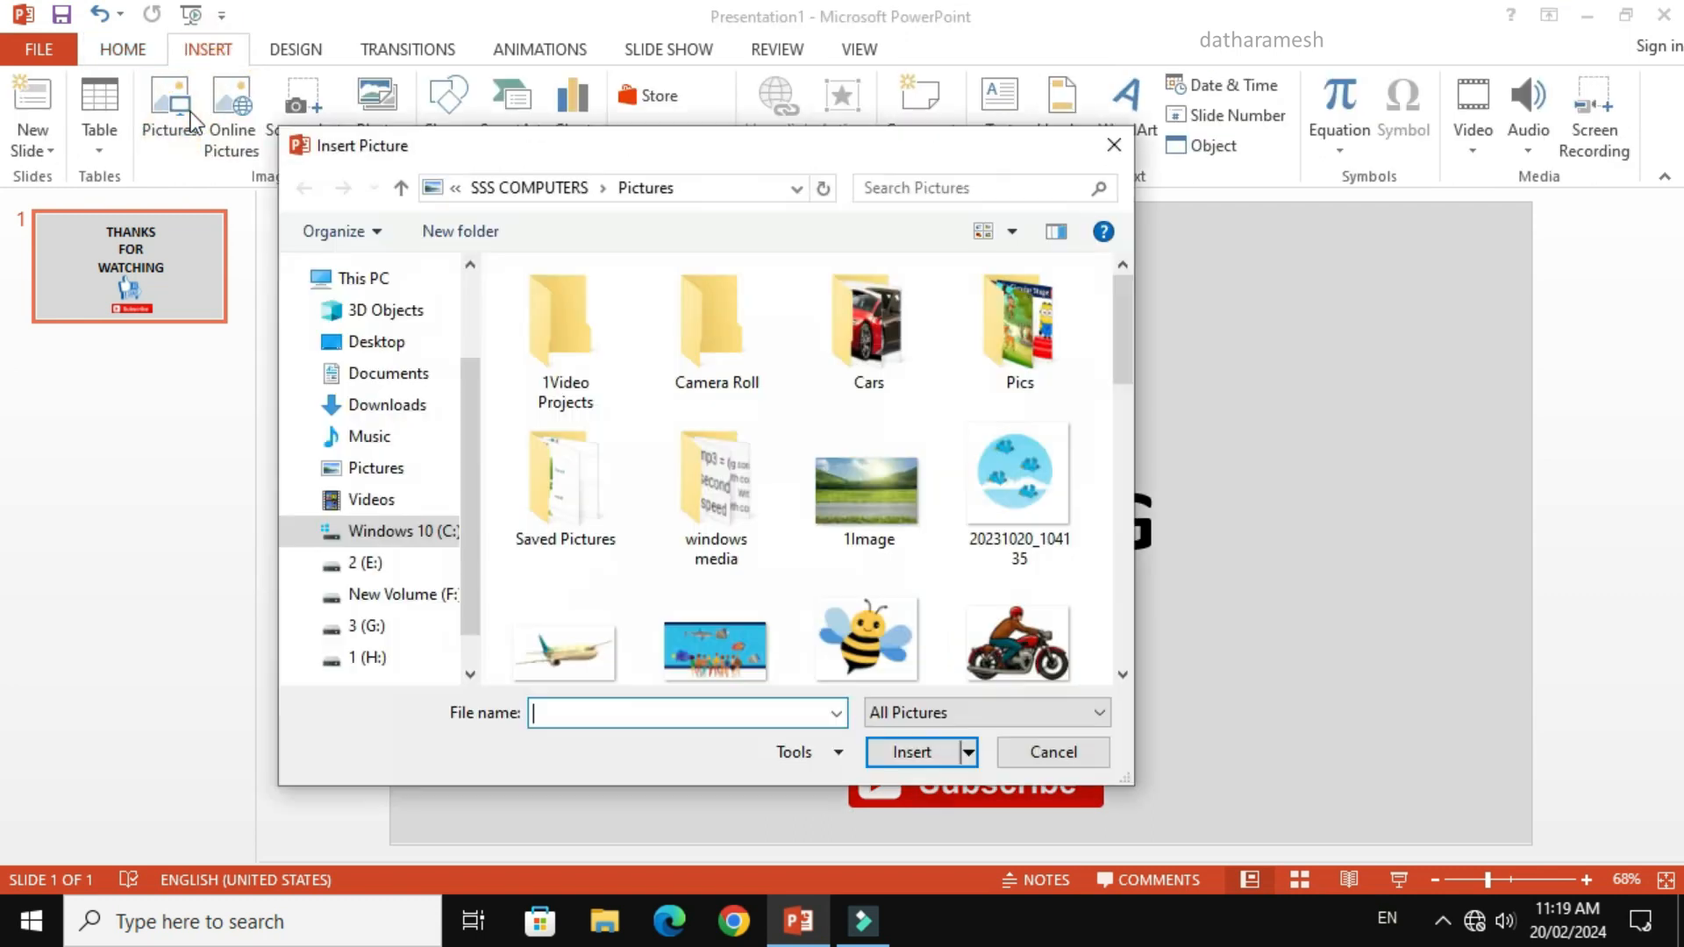
click(1071, 461)
scroll(1072, 462, down, 5)
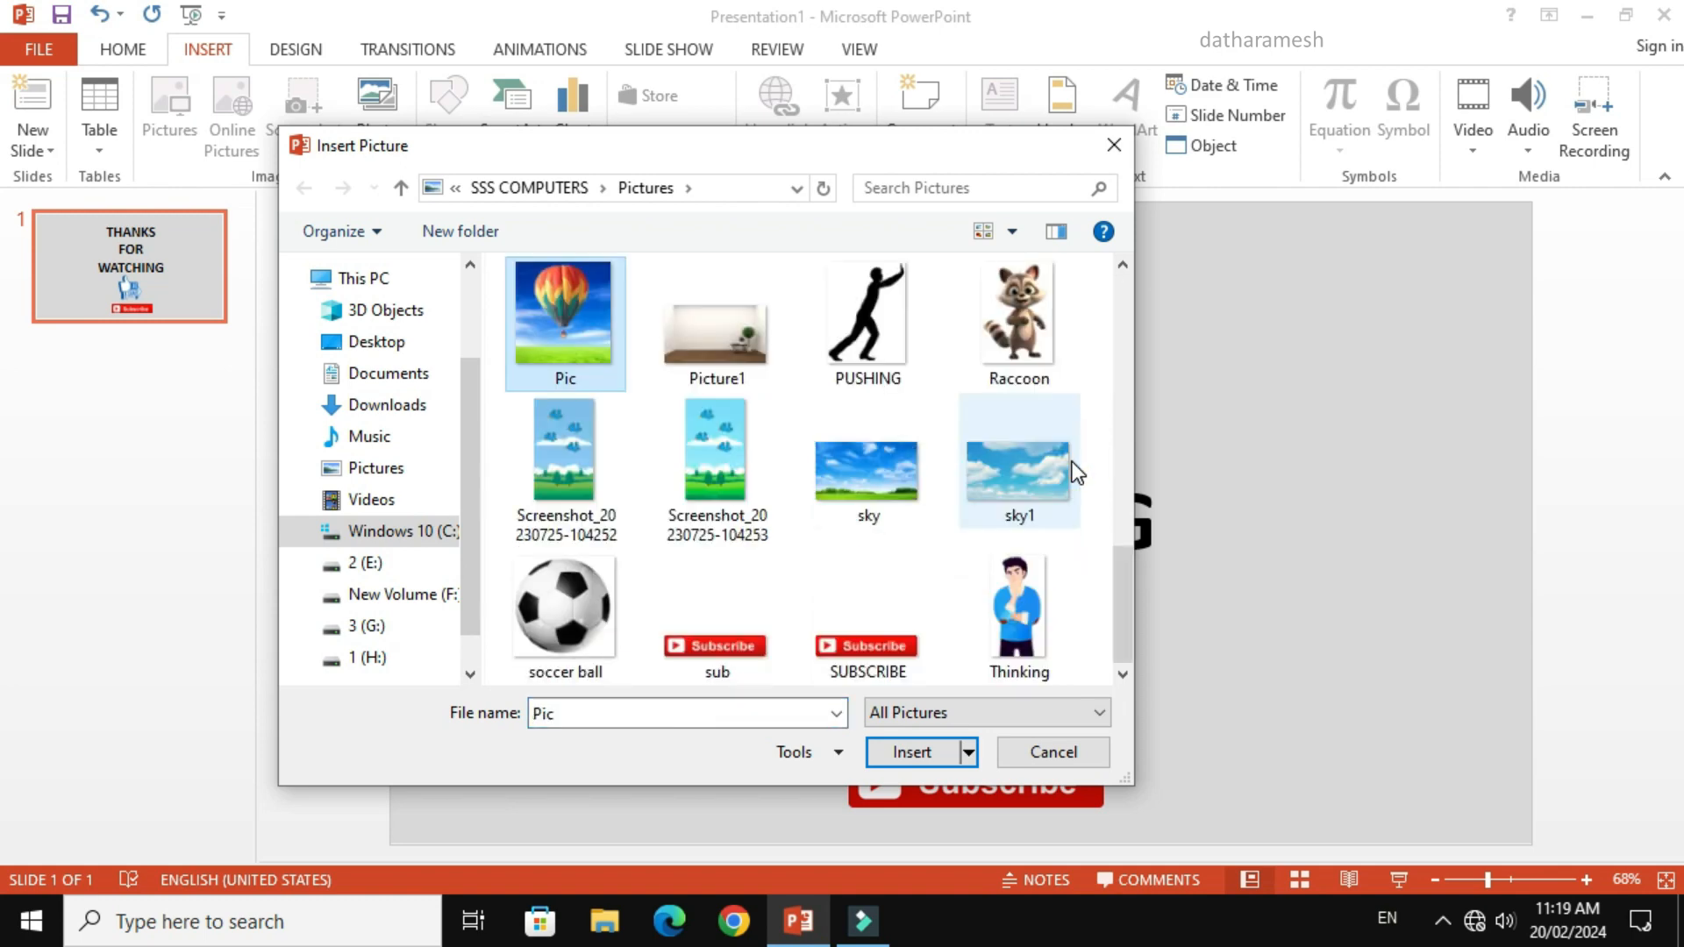
click(870, 306)
click(911, 752)
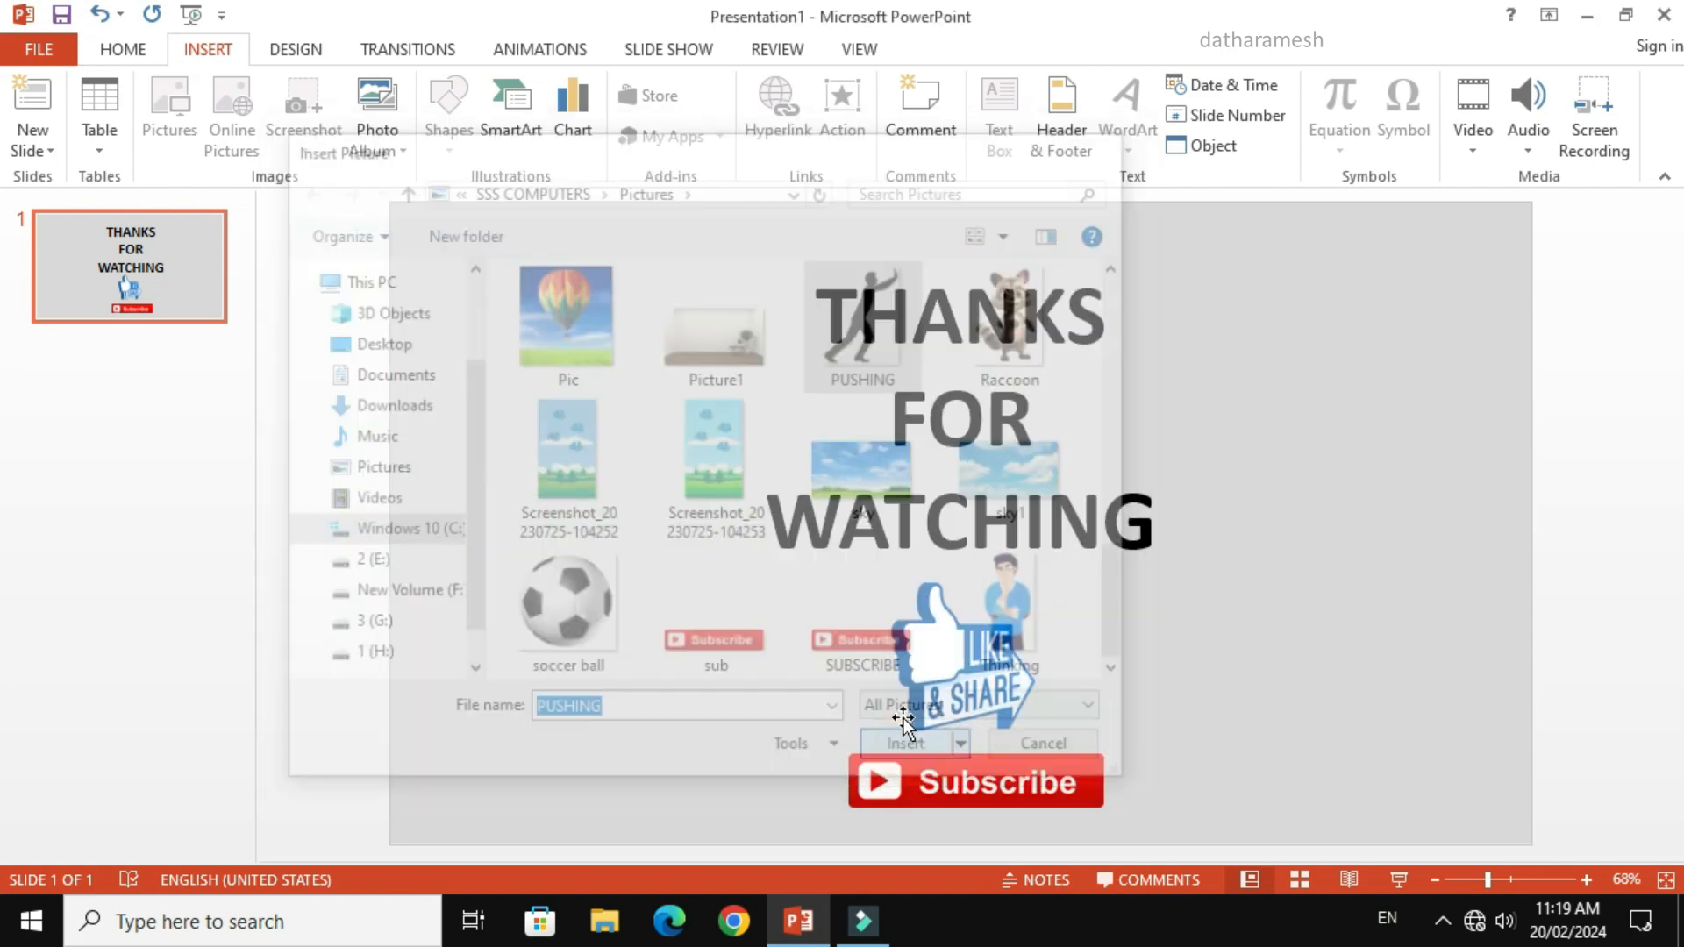
Place the pushing man at the slide's left edge, feet level with the bottom edge and body partly outside the slide.
drag(1009, 457, 483, 522)
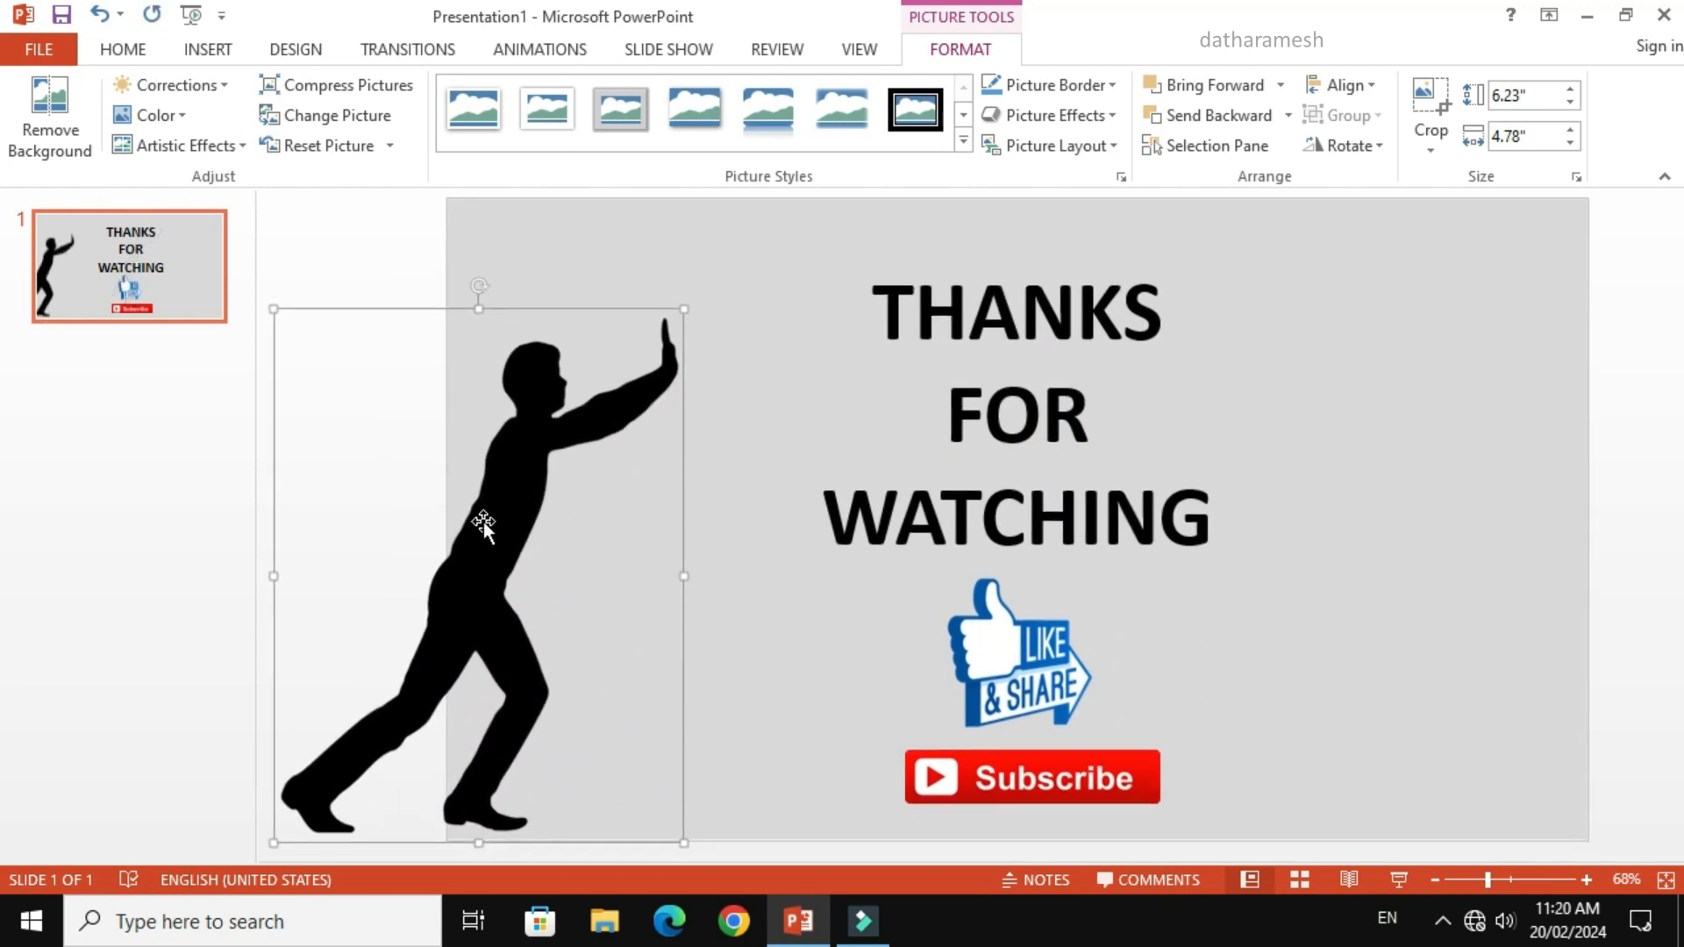
key(Up)
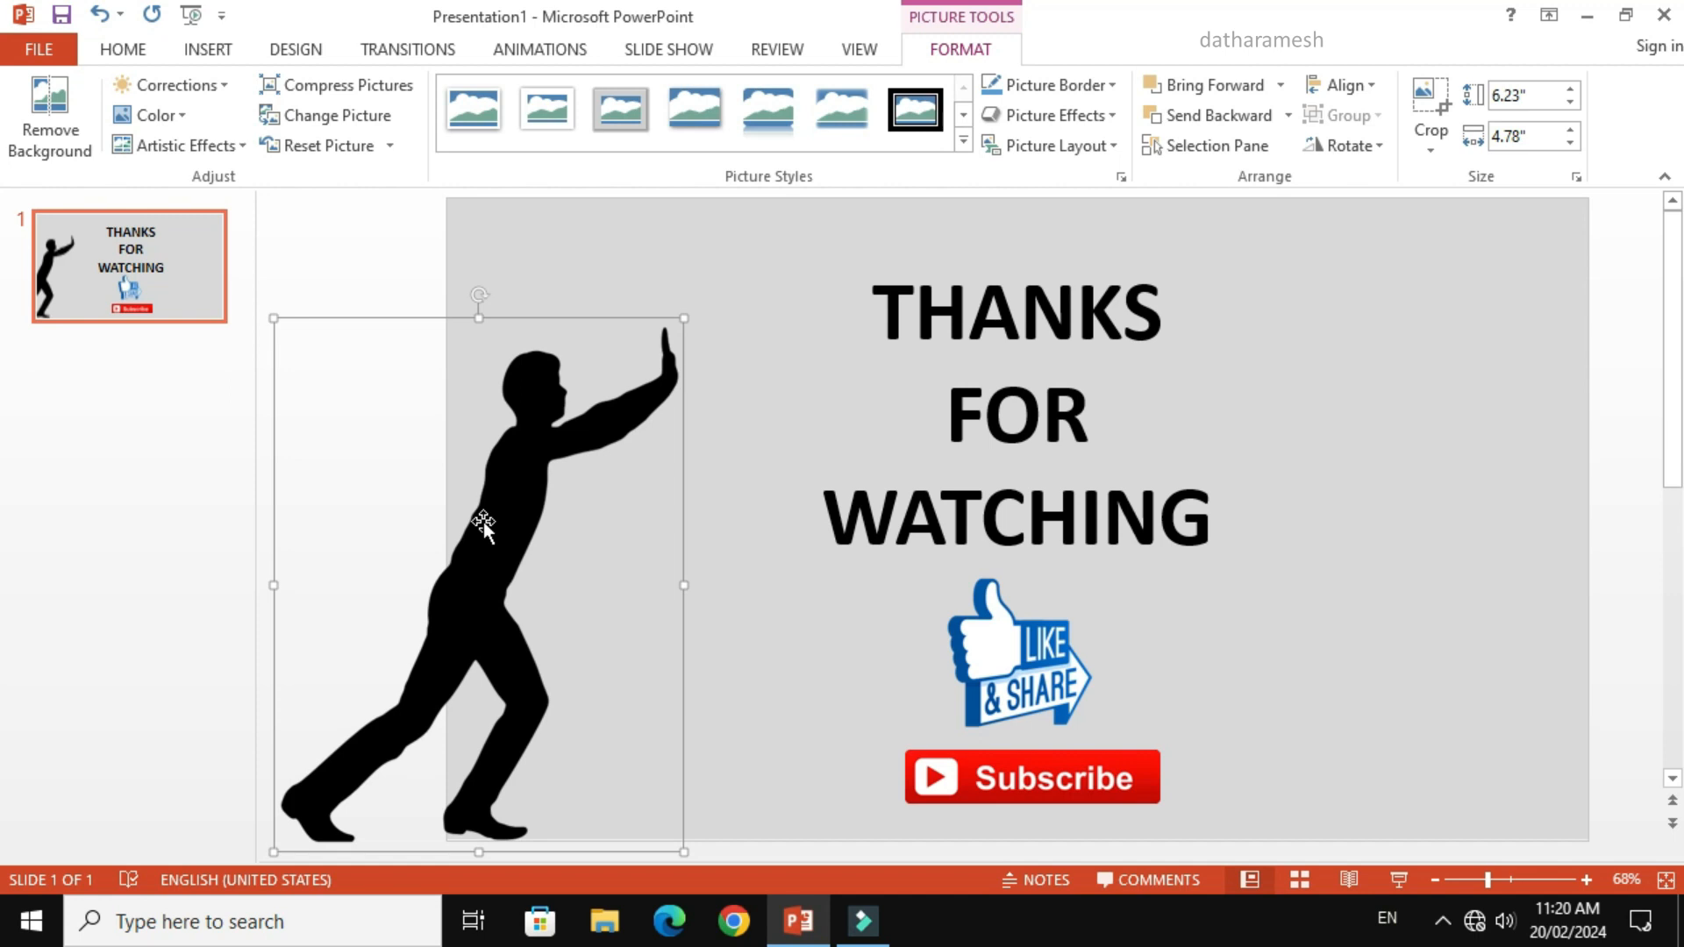
key(ctrl+Left)
key(ctrl+Left)
key(ctrl+Left)
key(ctrl+Left)
key(ctrl+Left)
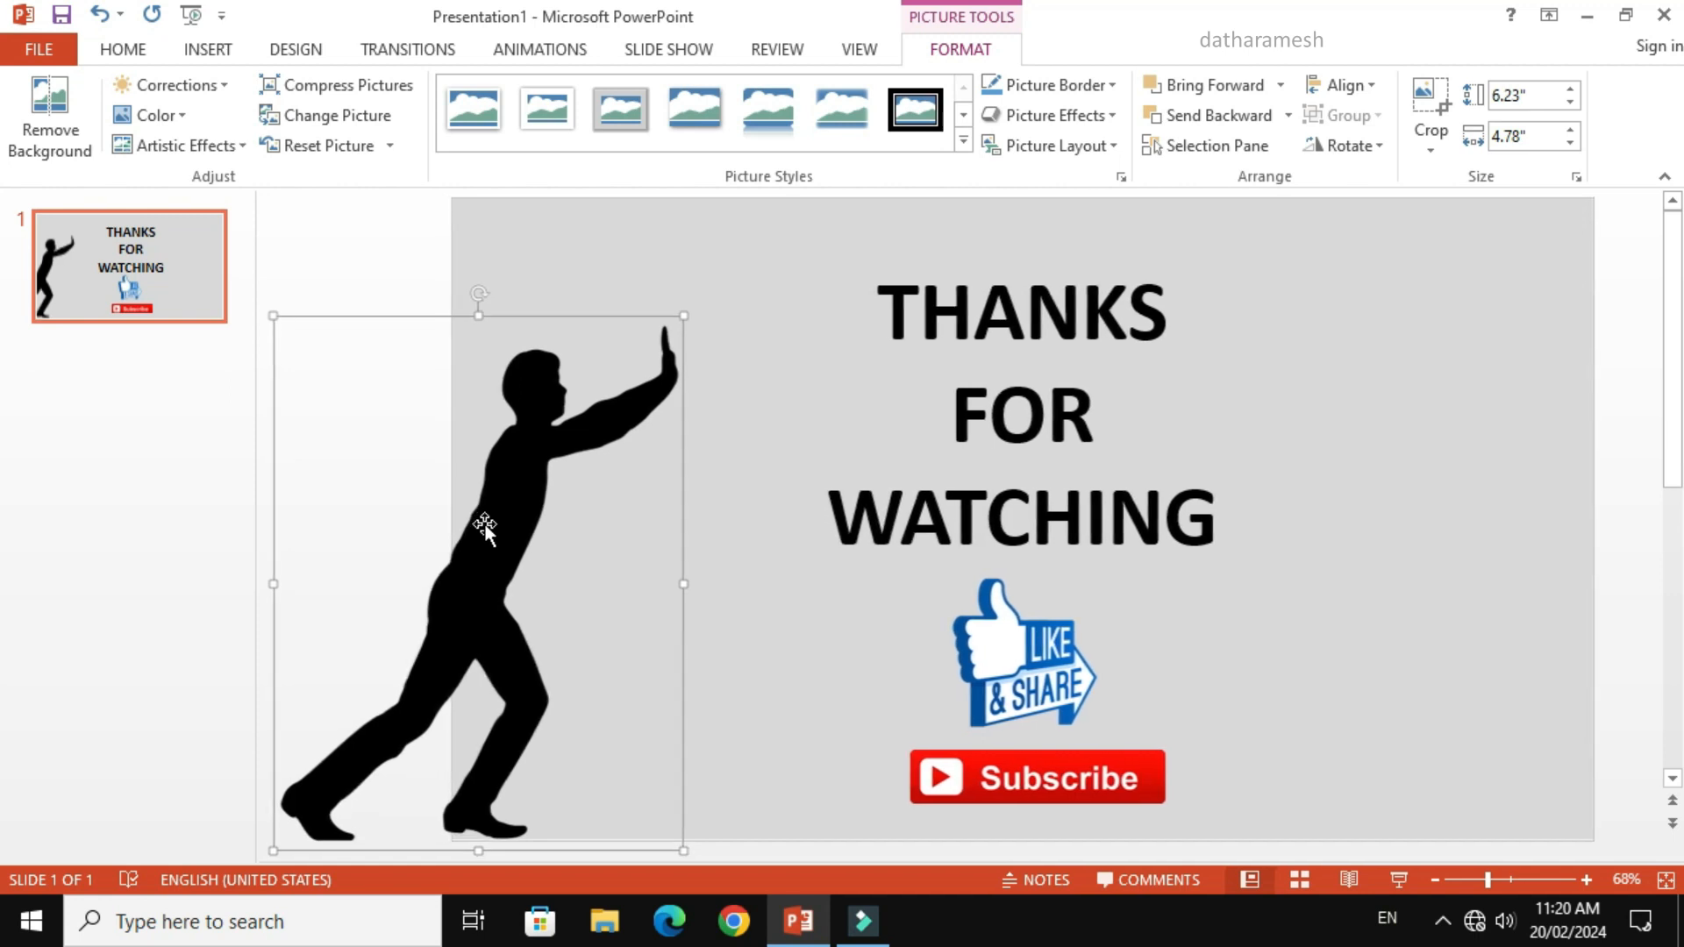
key(ctrl+Down)
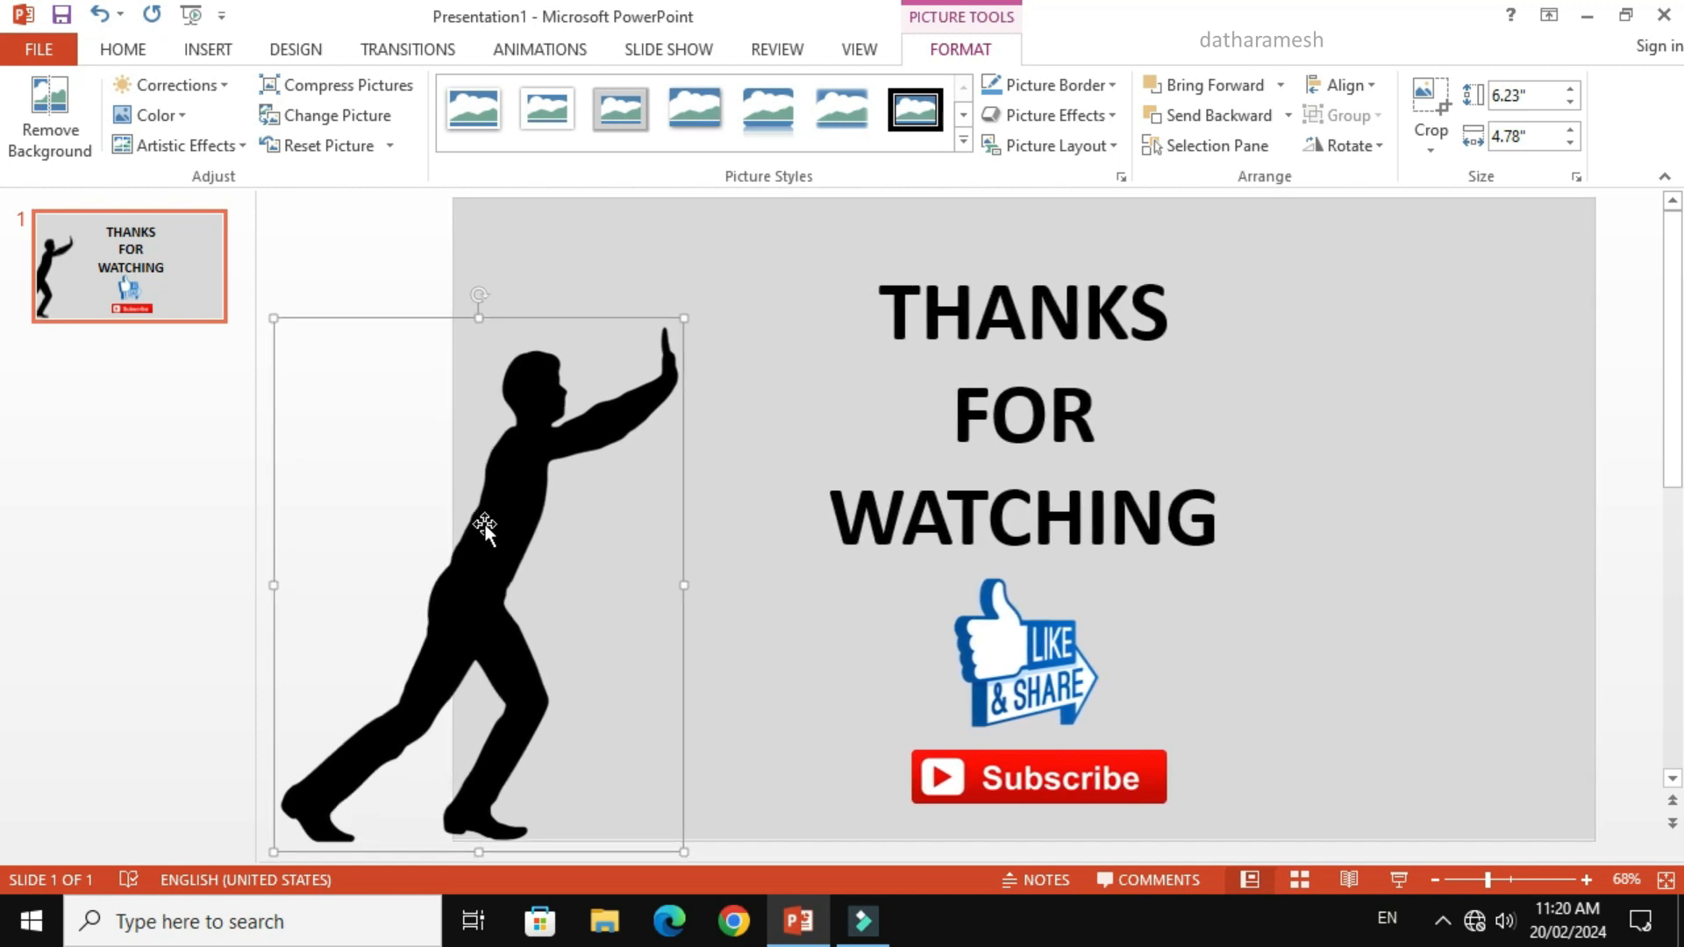
click(771, 649)
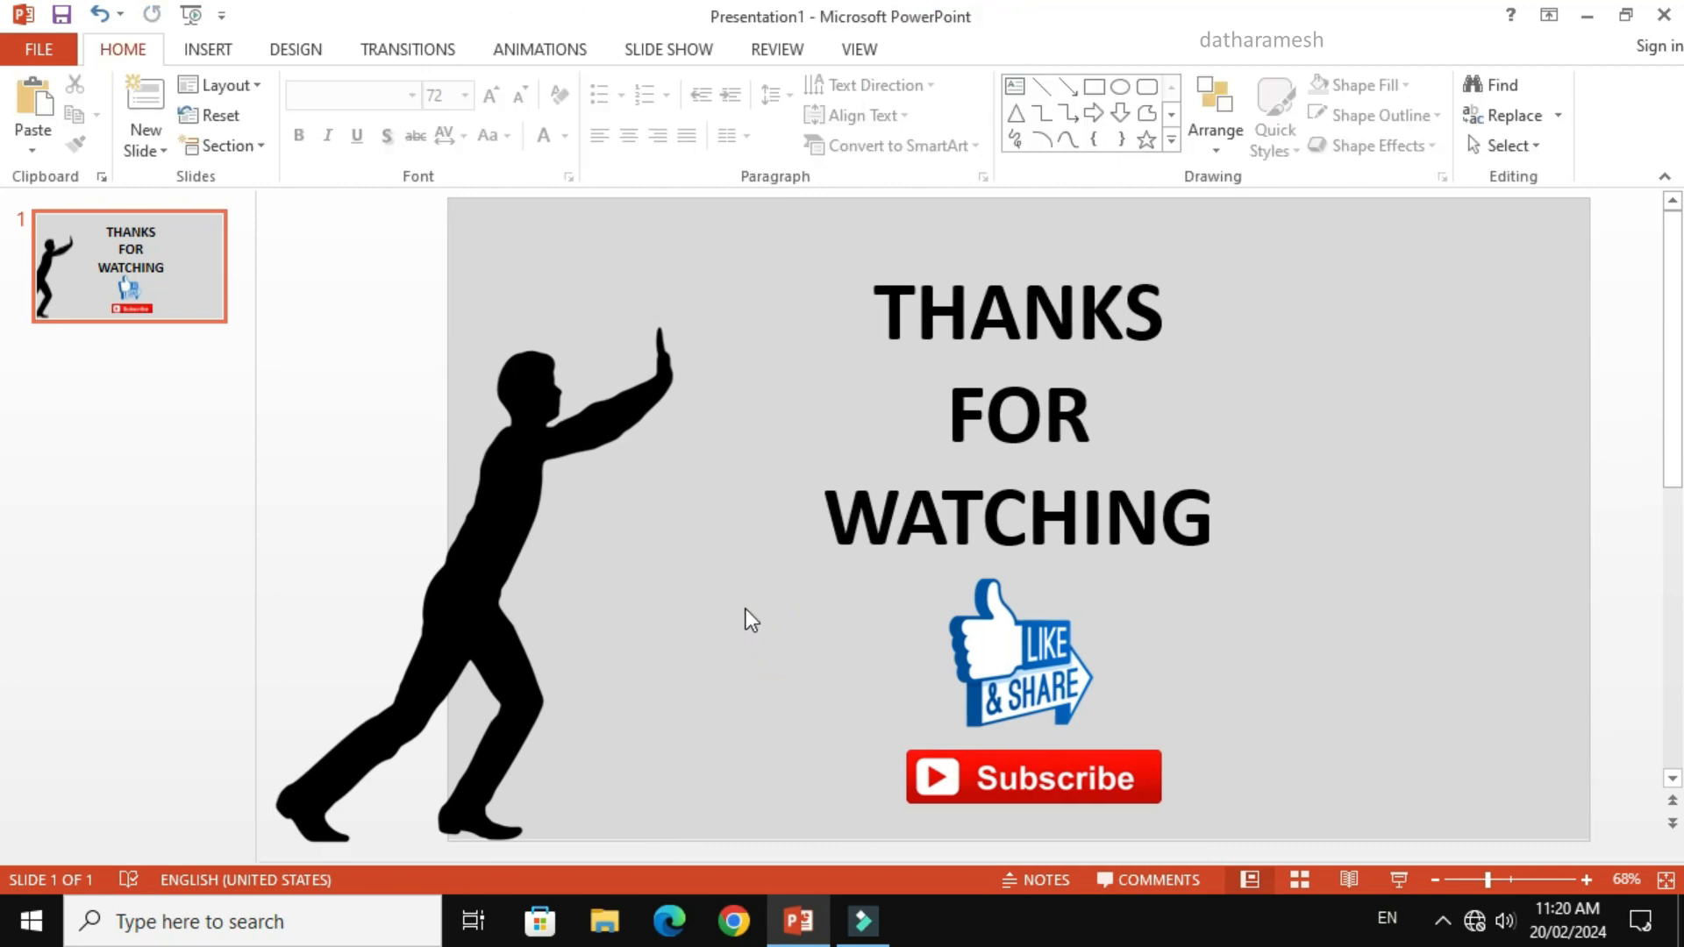
Draw a rectangle about 10.9" wide and 7.5" high from the man's hands to the slide's right edge, covering the full slide height.
click(1440, 880)
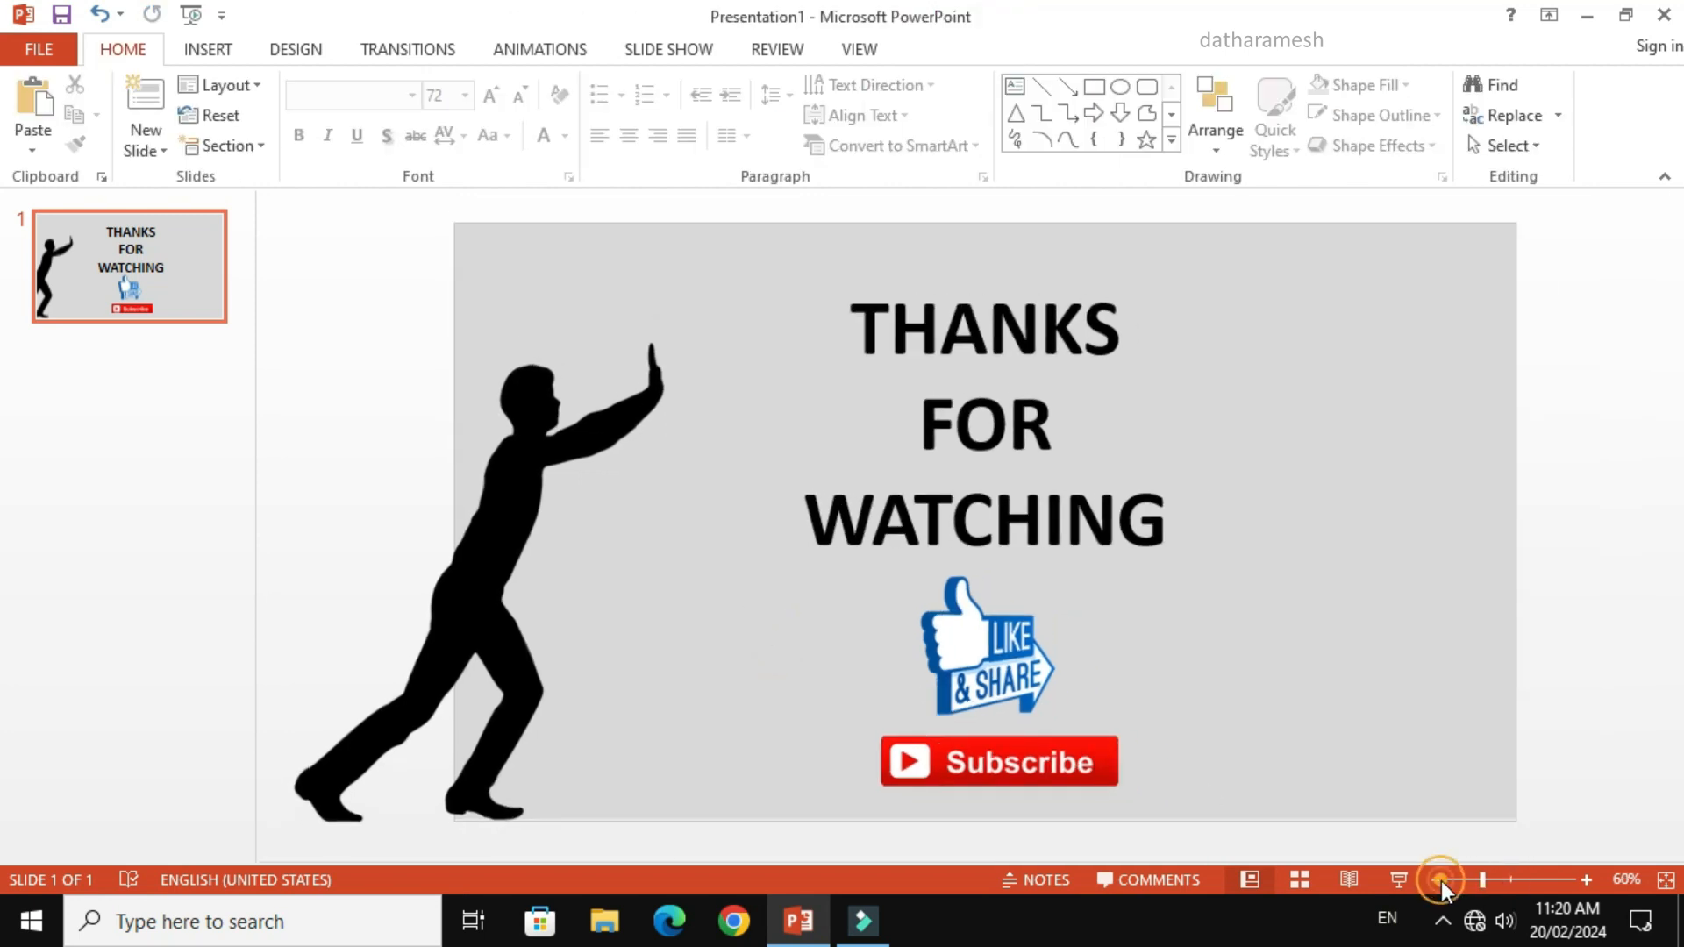
click(1440, 878)
click(1440, 877)
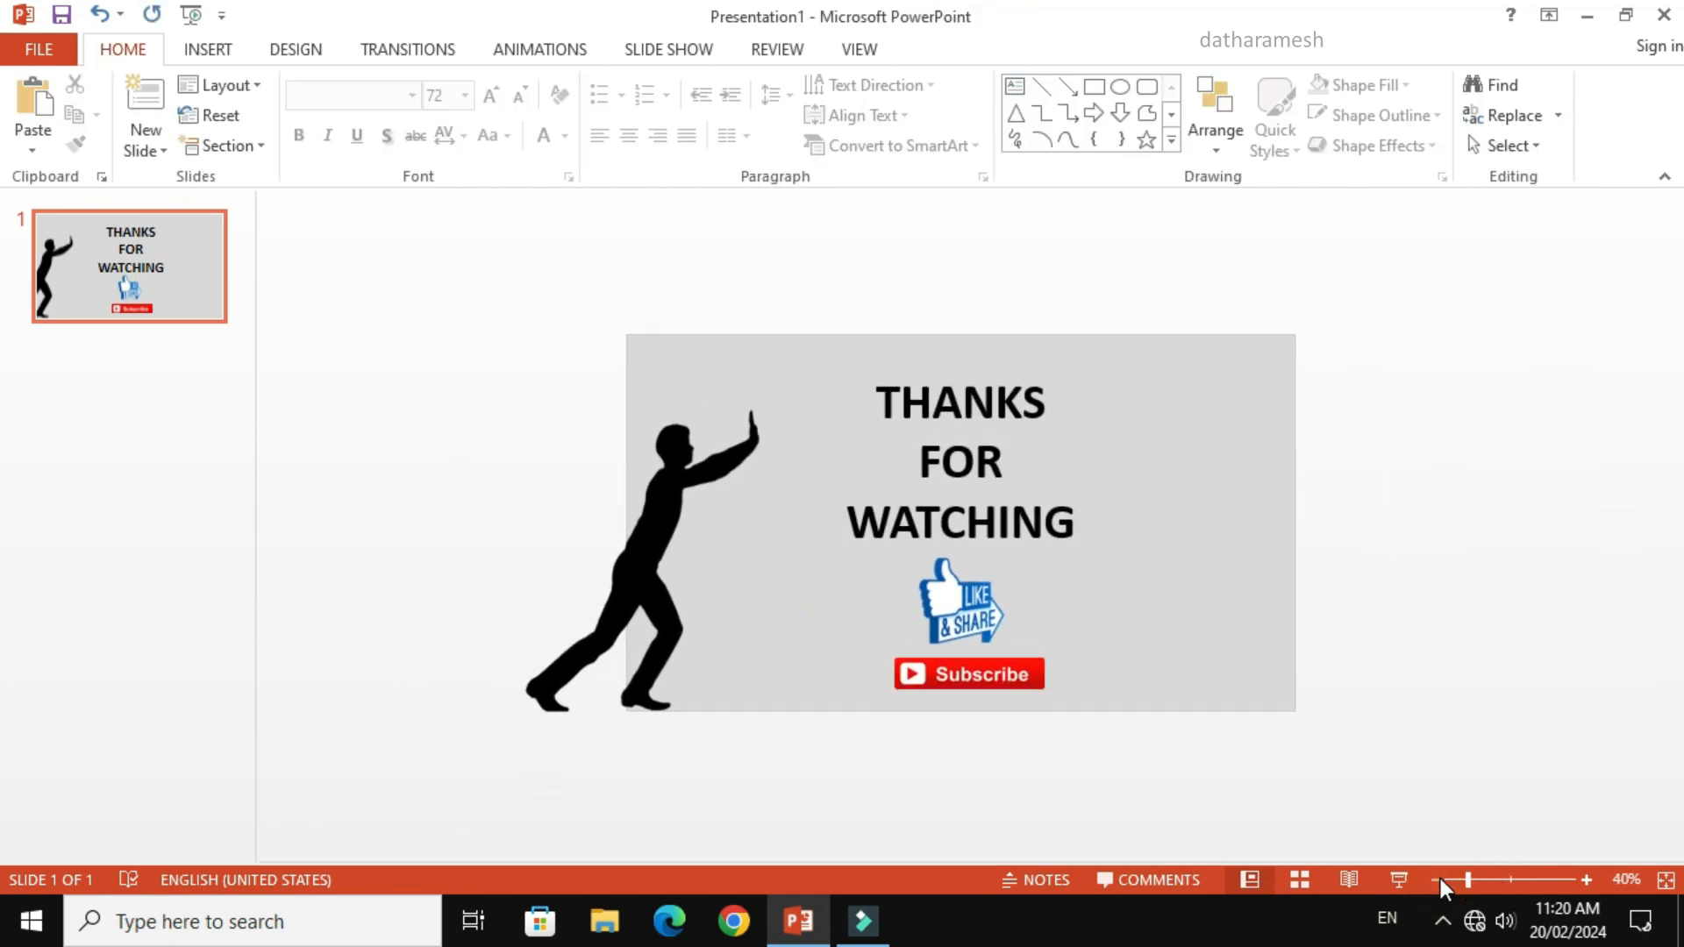
click(207, 52)
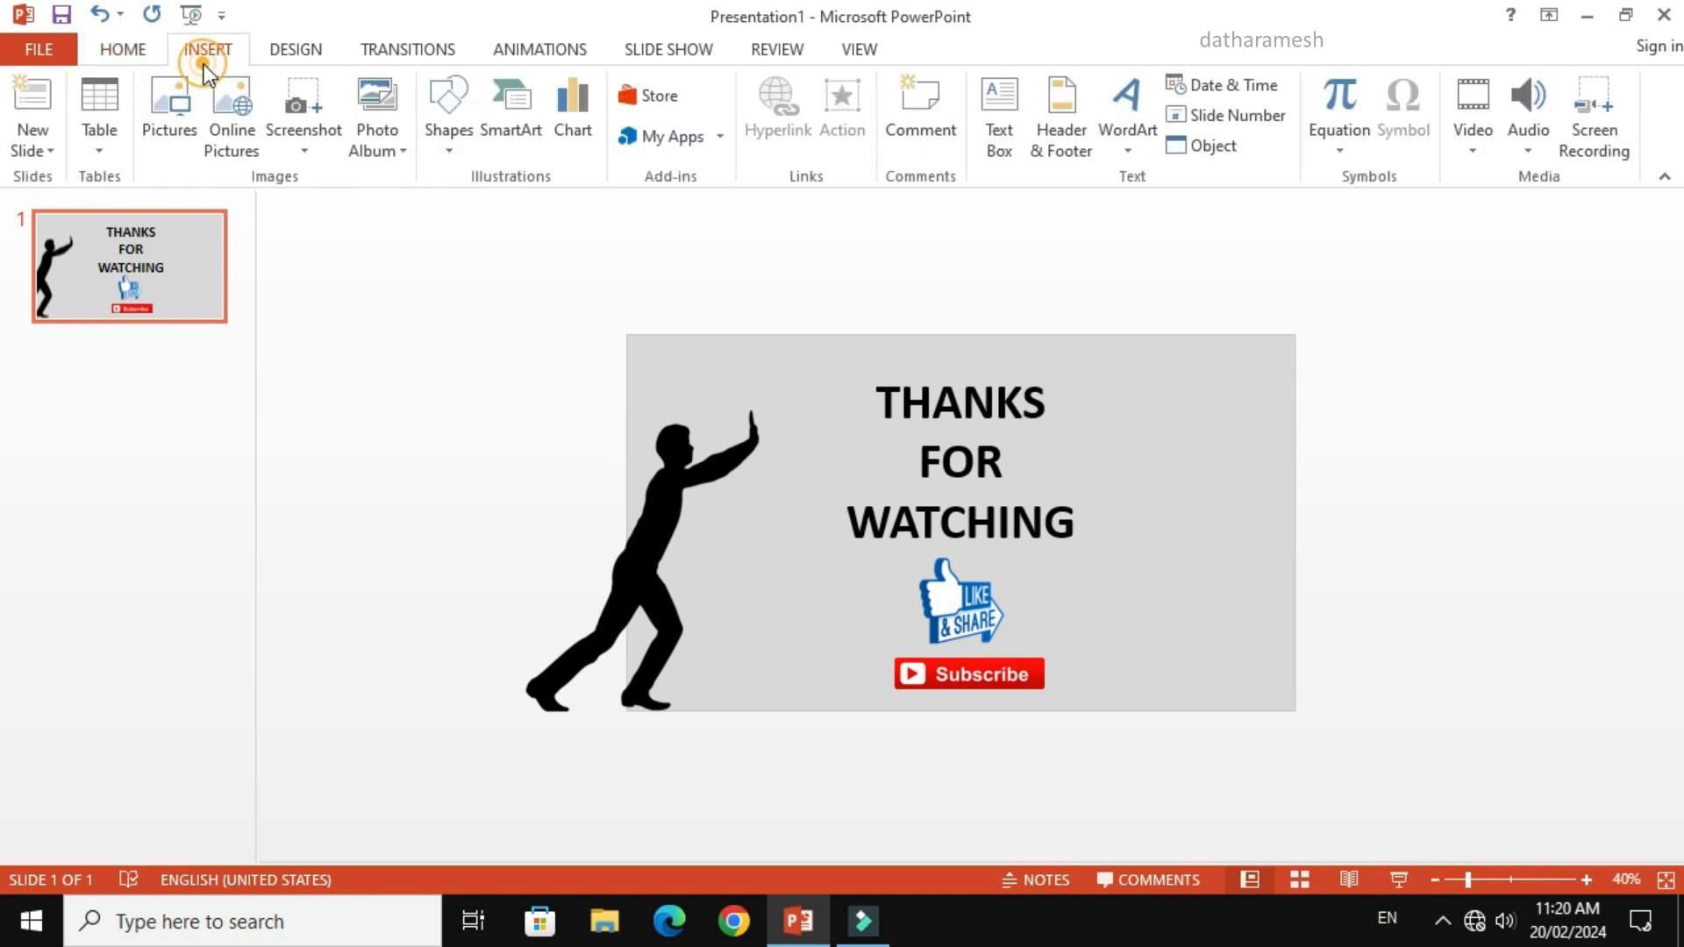
click(456, 145)
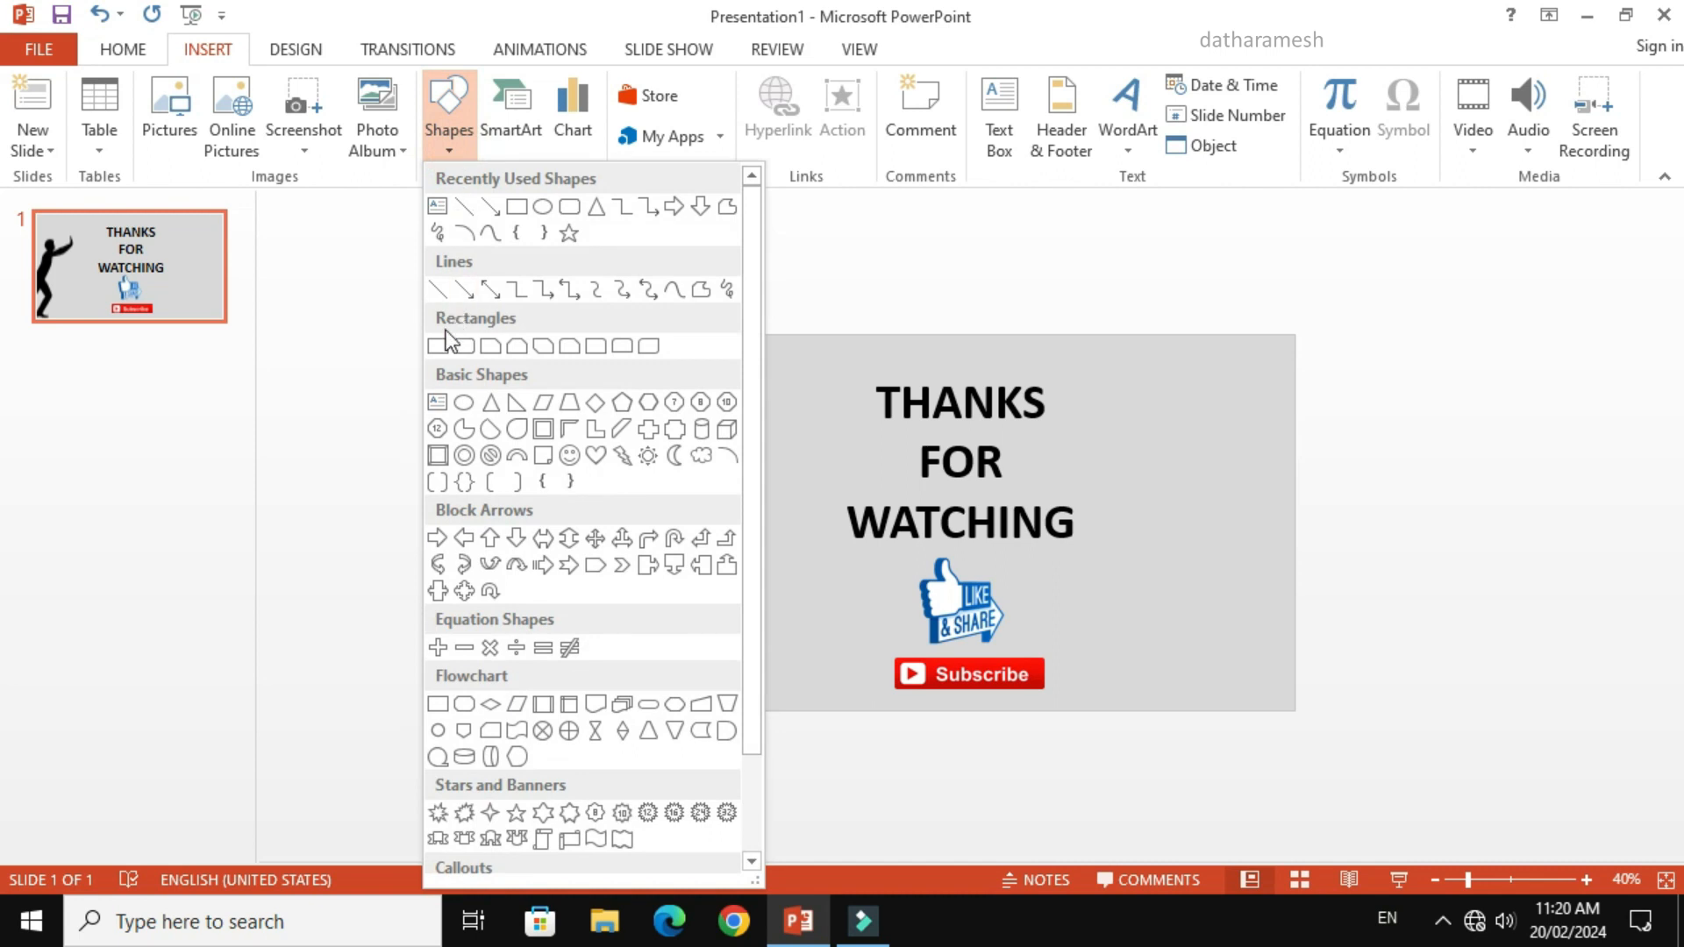
click(435, 346)
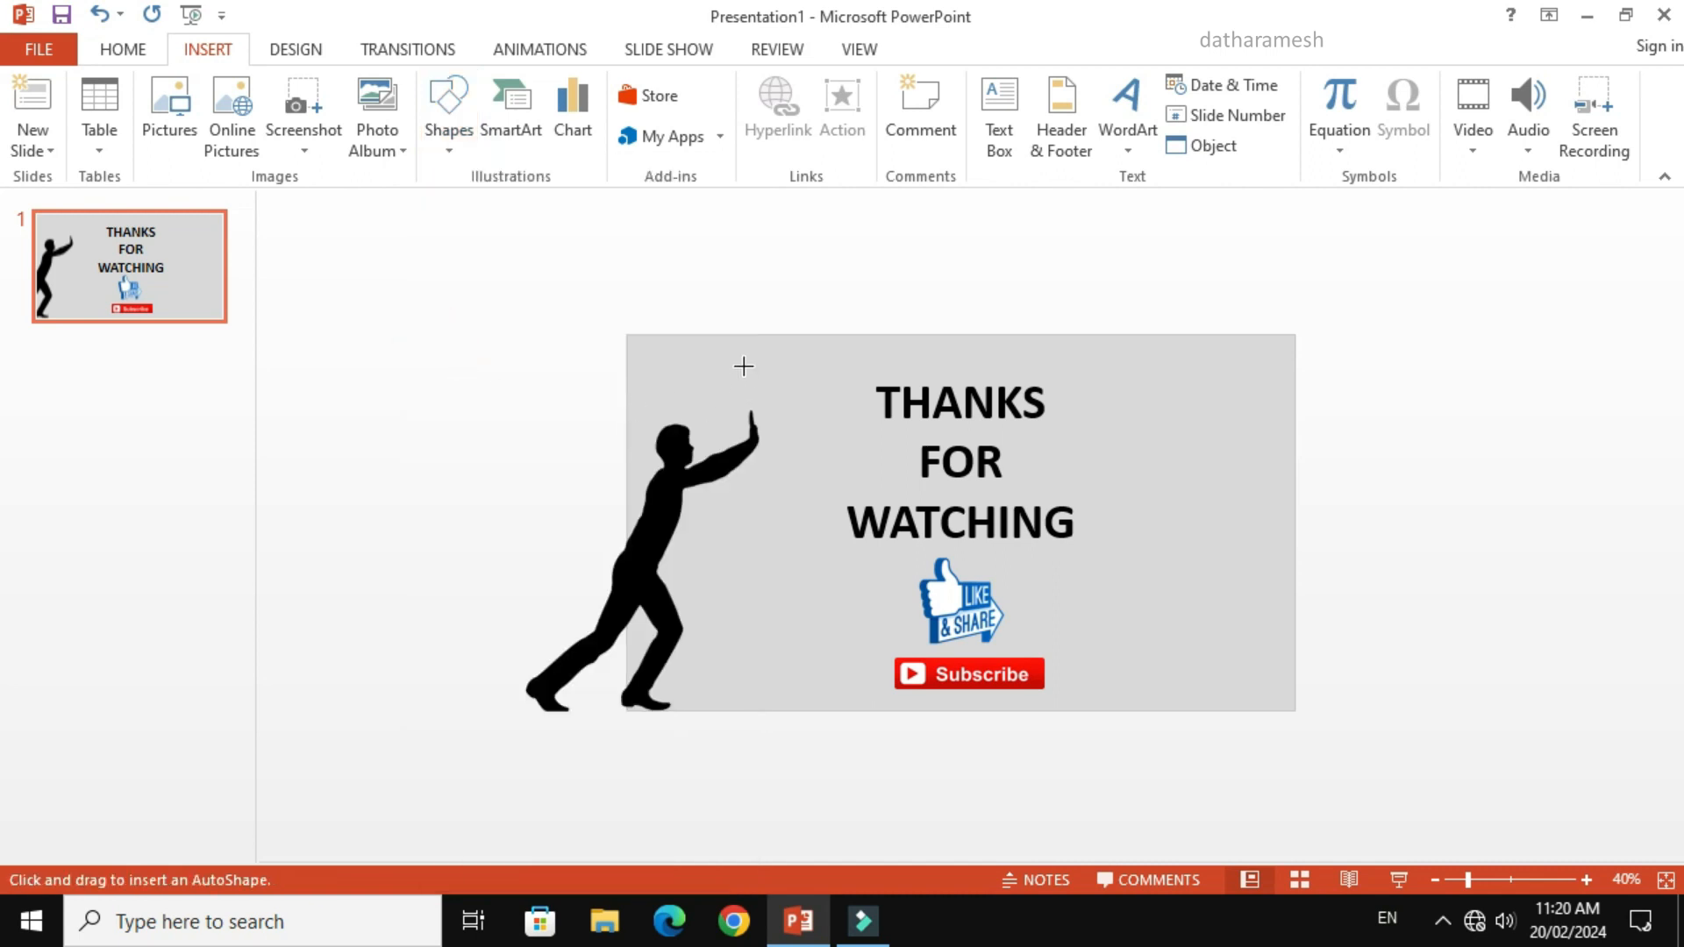
drag(751, 334, 1295, 711)
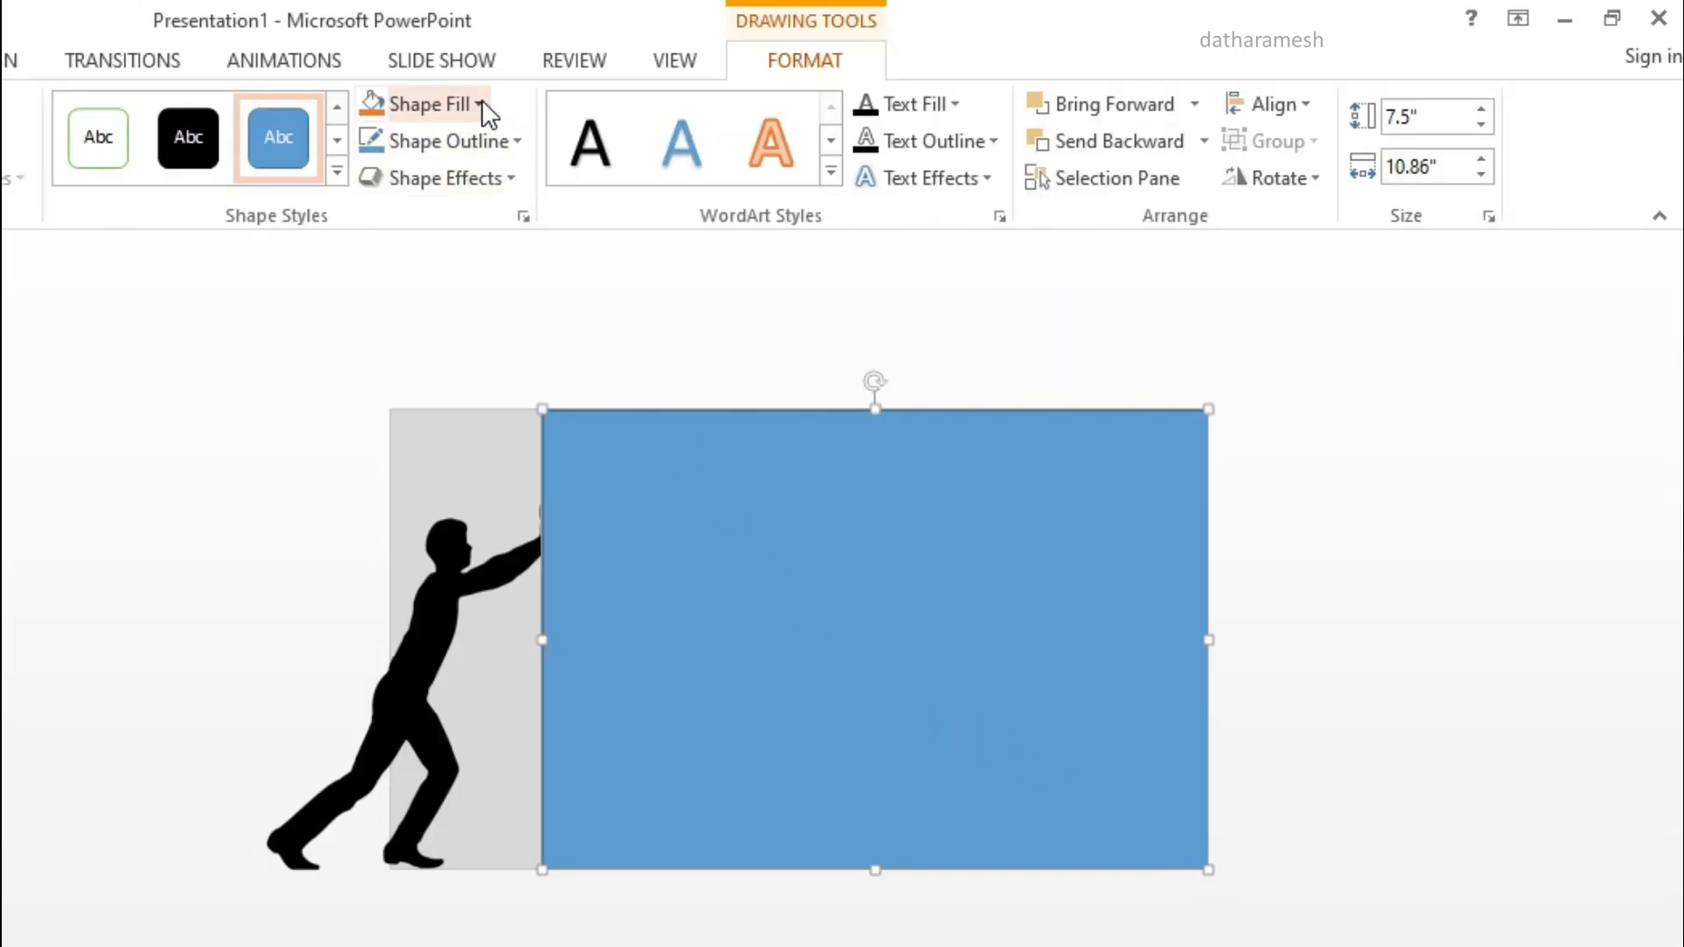
Fill the rectangle with the standard dark blue color and remove its outline.
click(481, 101)
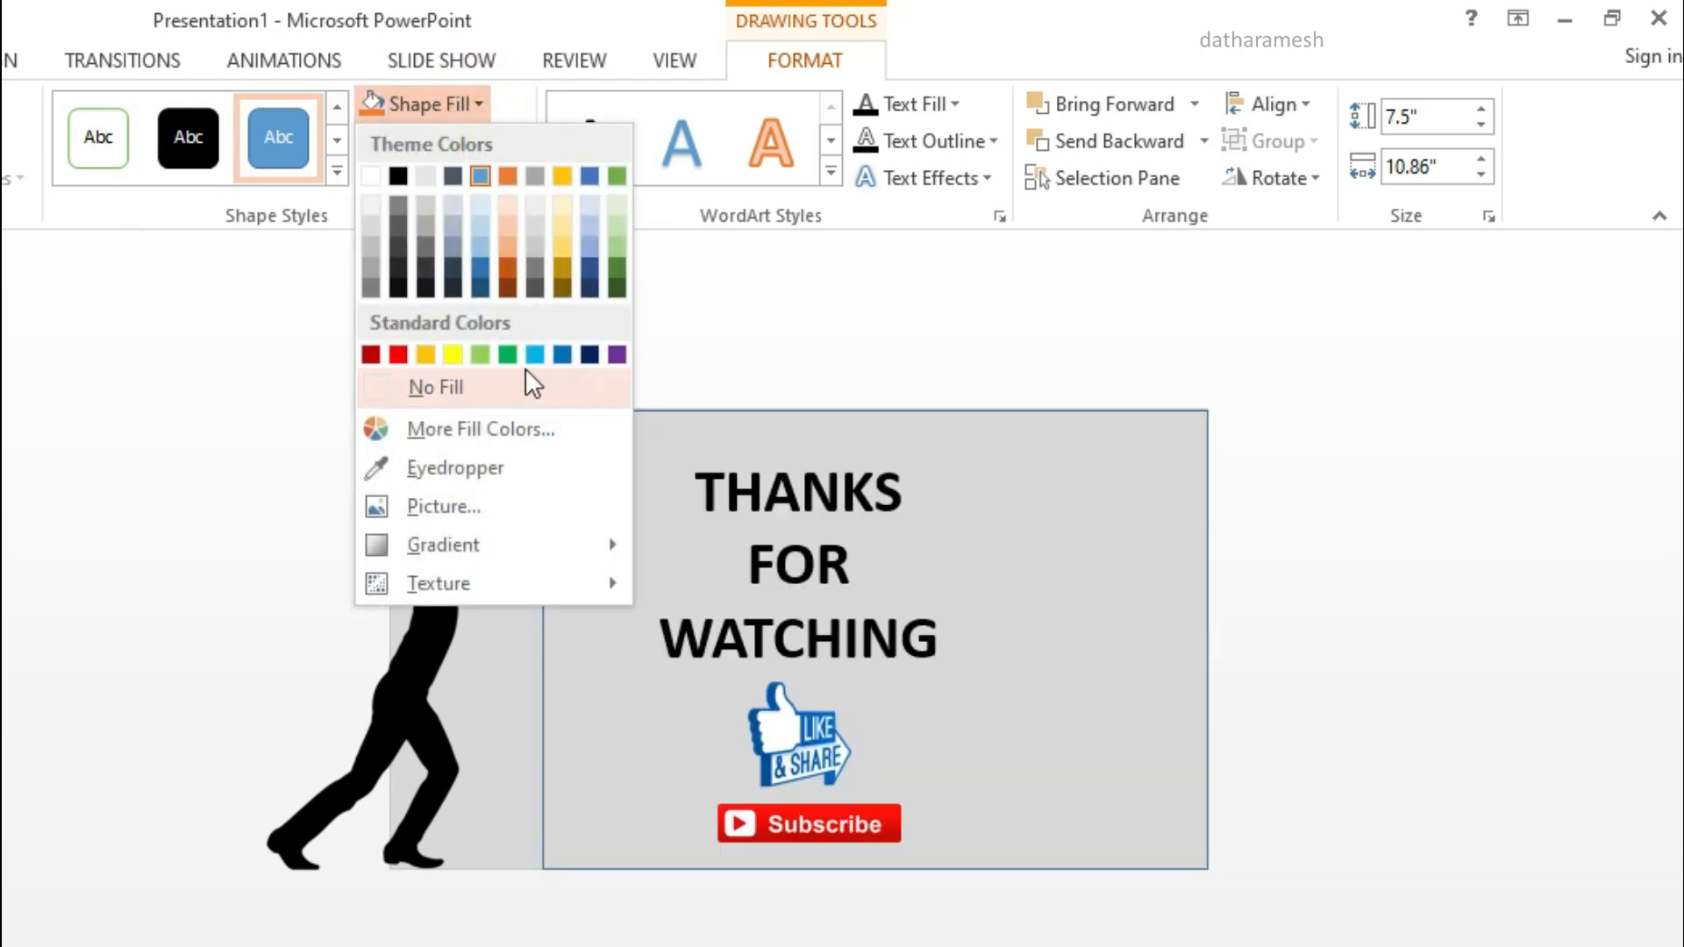
click(589, 355)
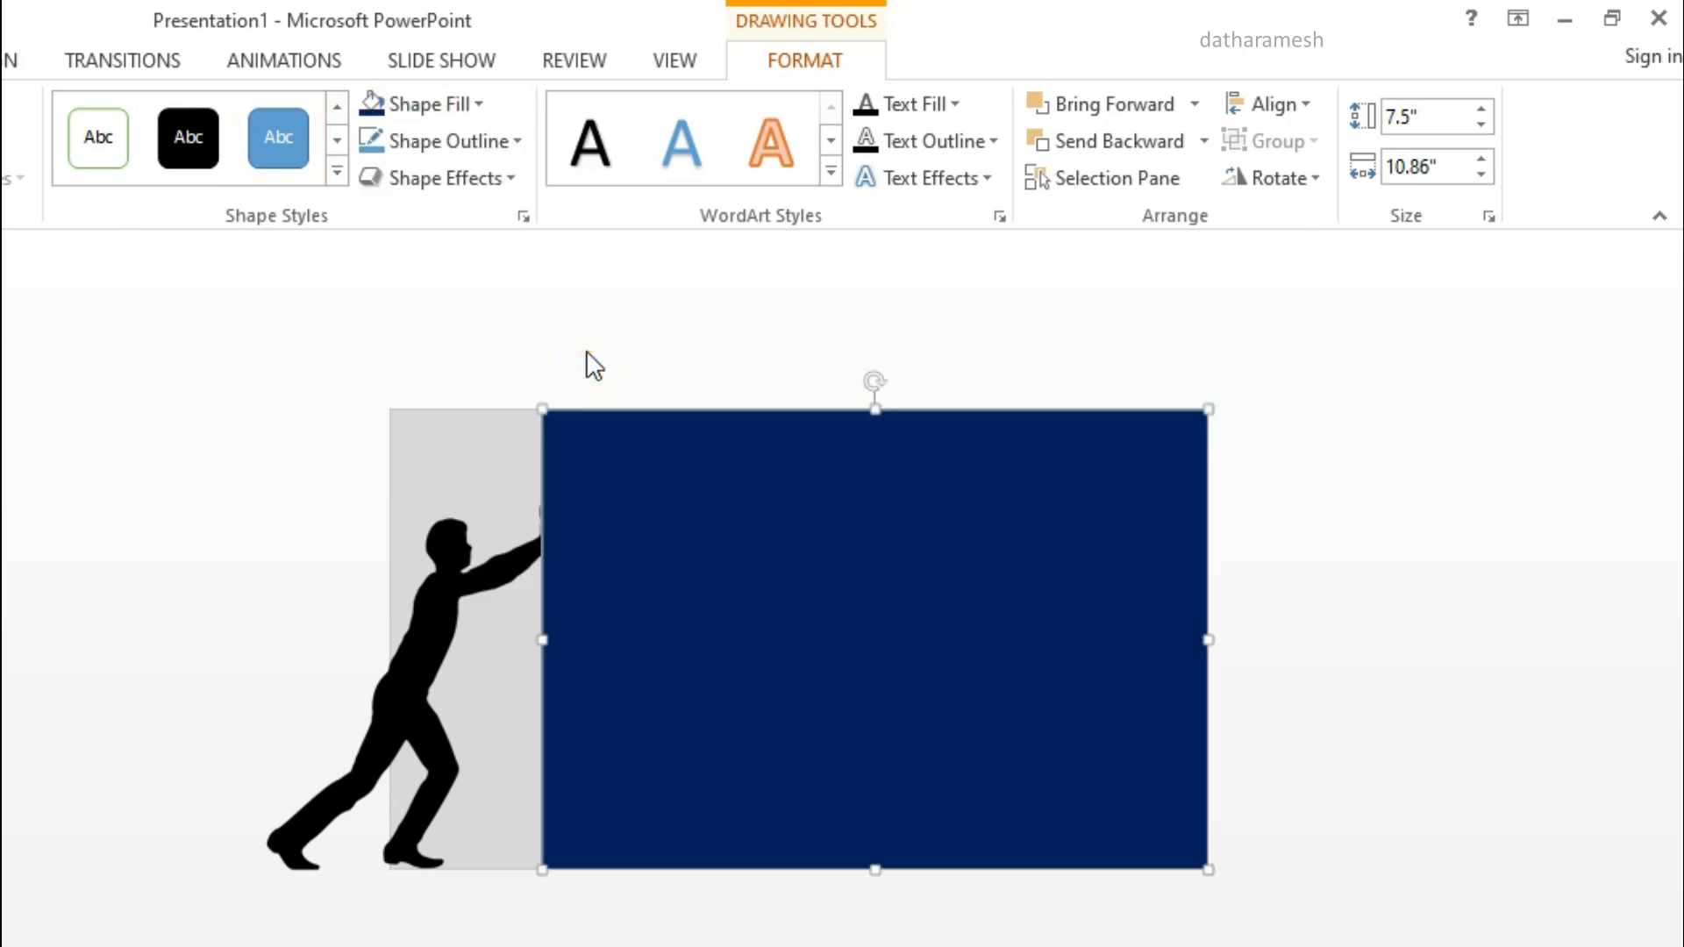
click(511, 144)
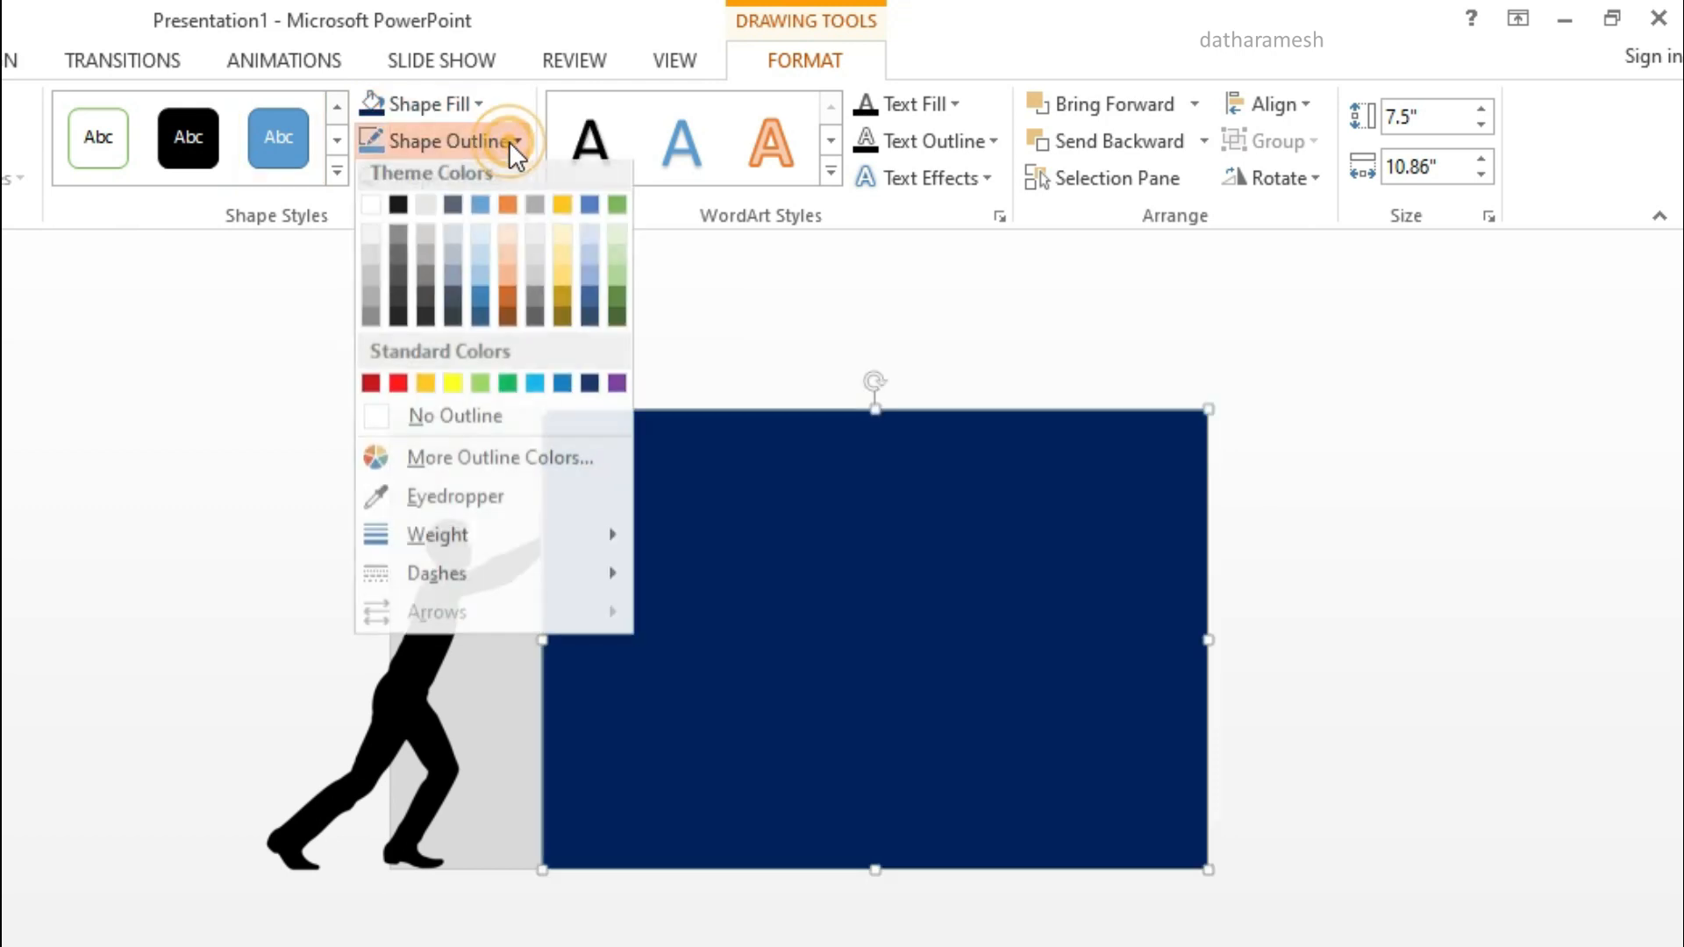
click(496, 425)
Bring the pushing man picture in front of the dark blue rectangle.
click(446, 615)
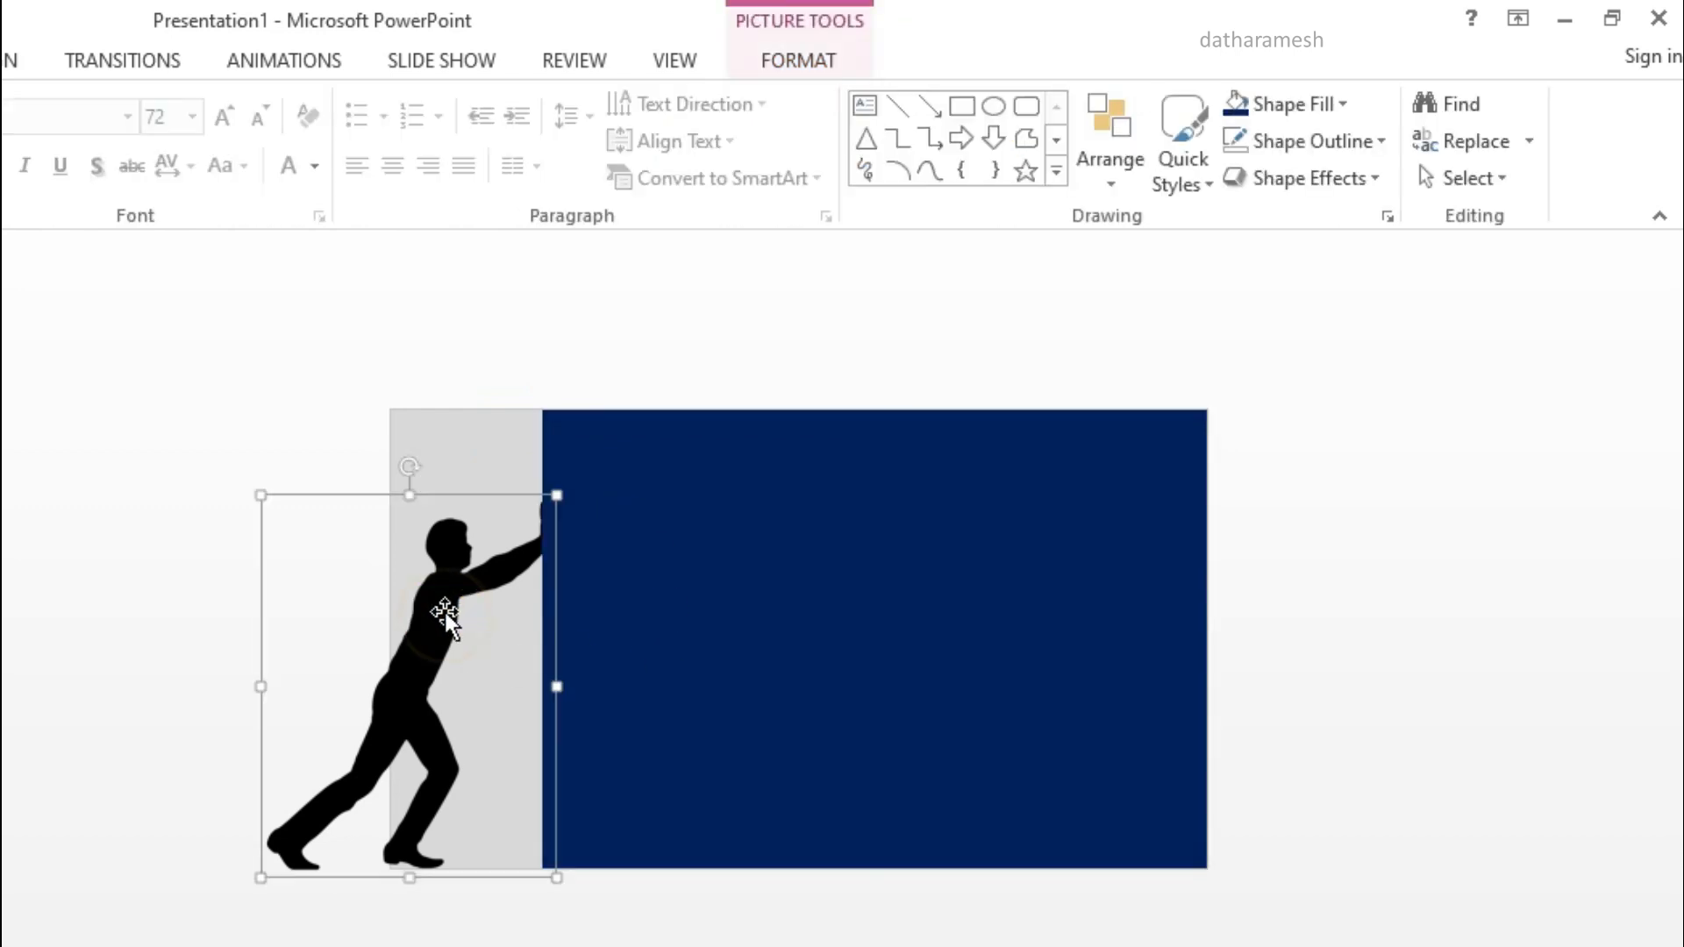
right_click(445, 607)
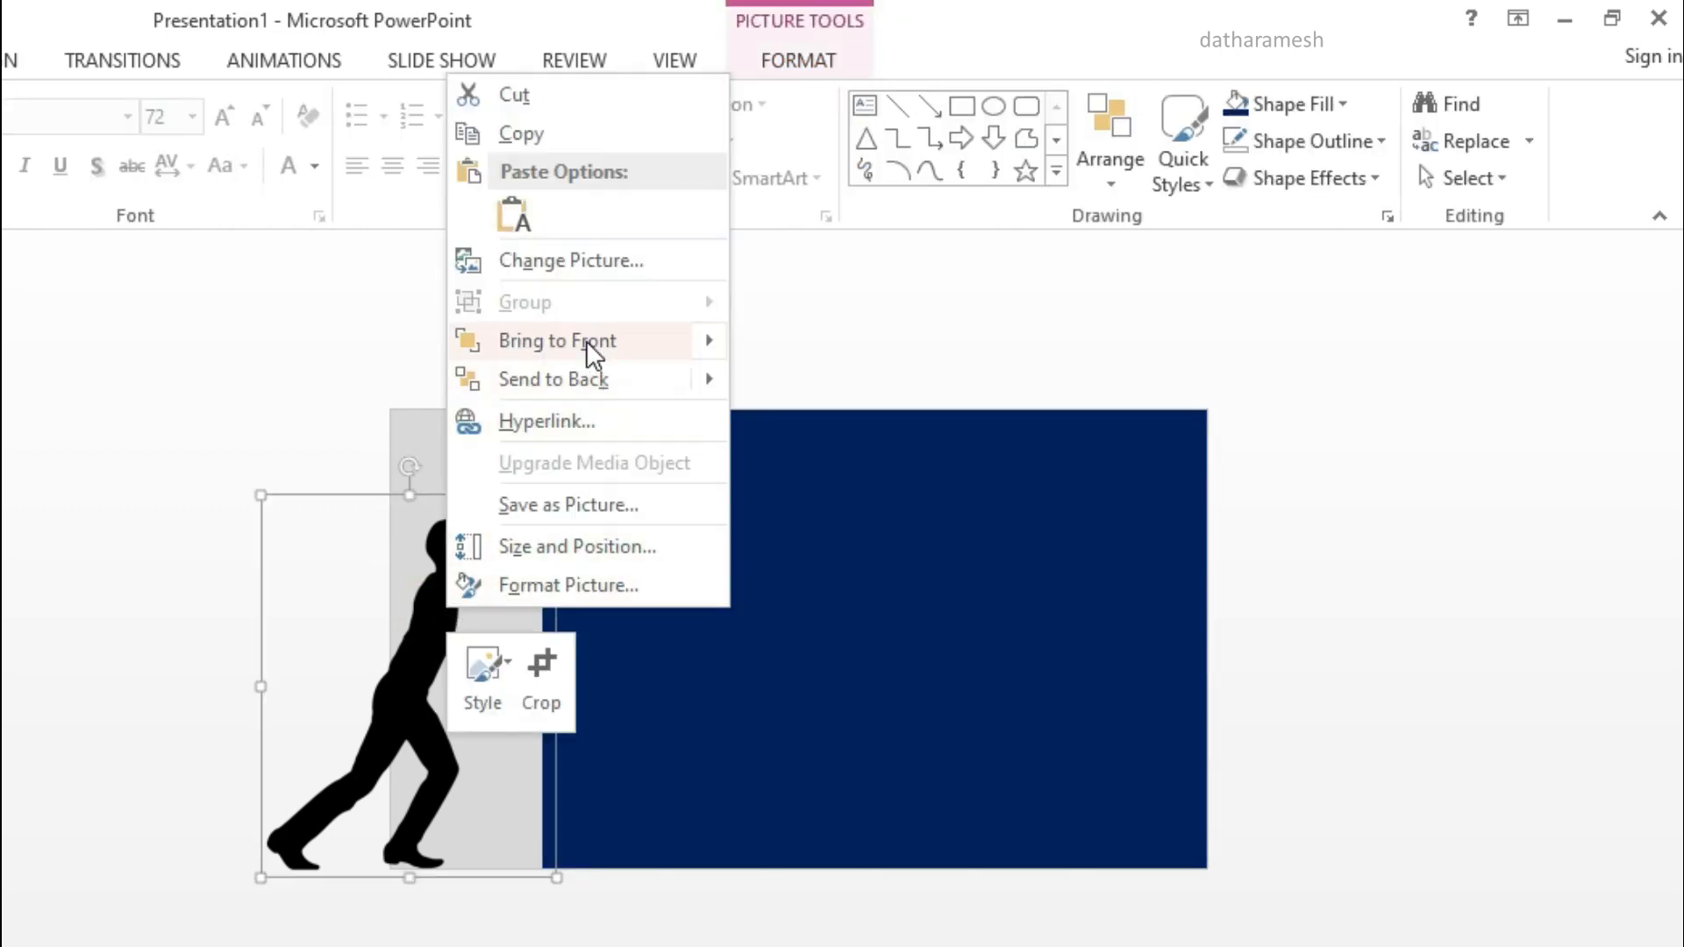
mouse_move(586, 341)
click(821, 338)
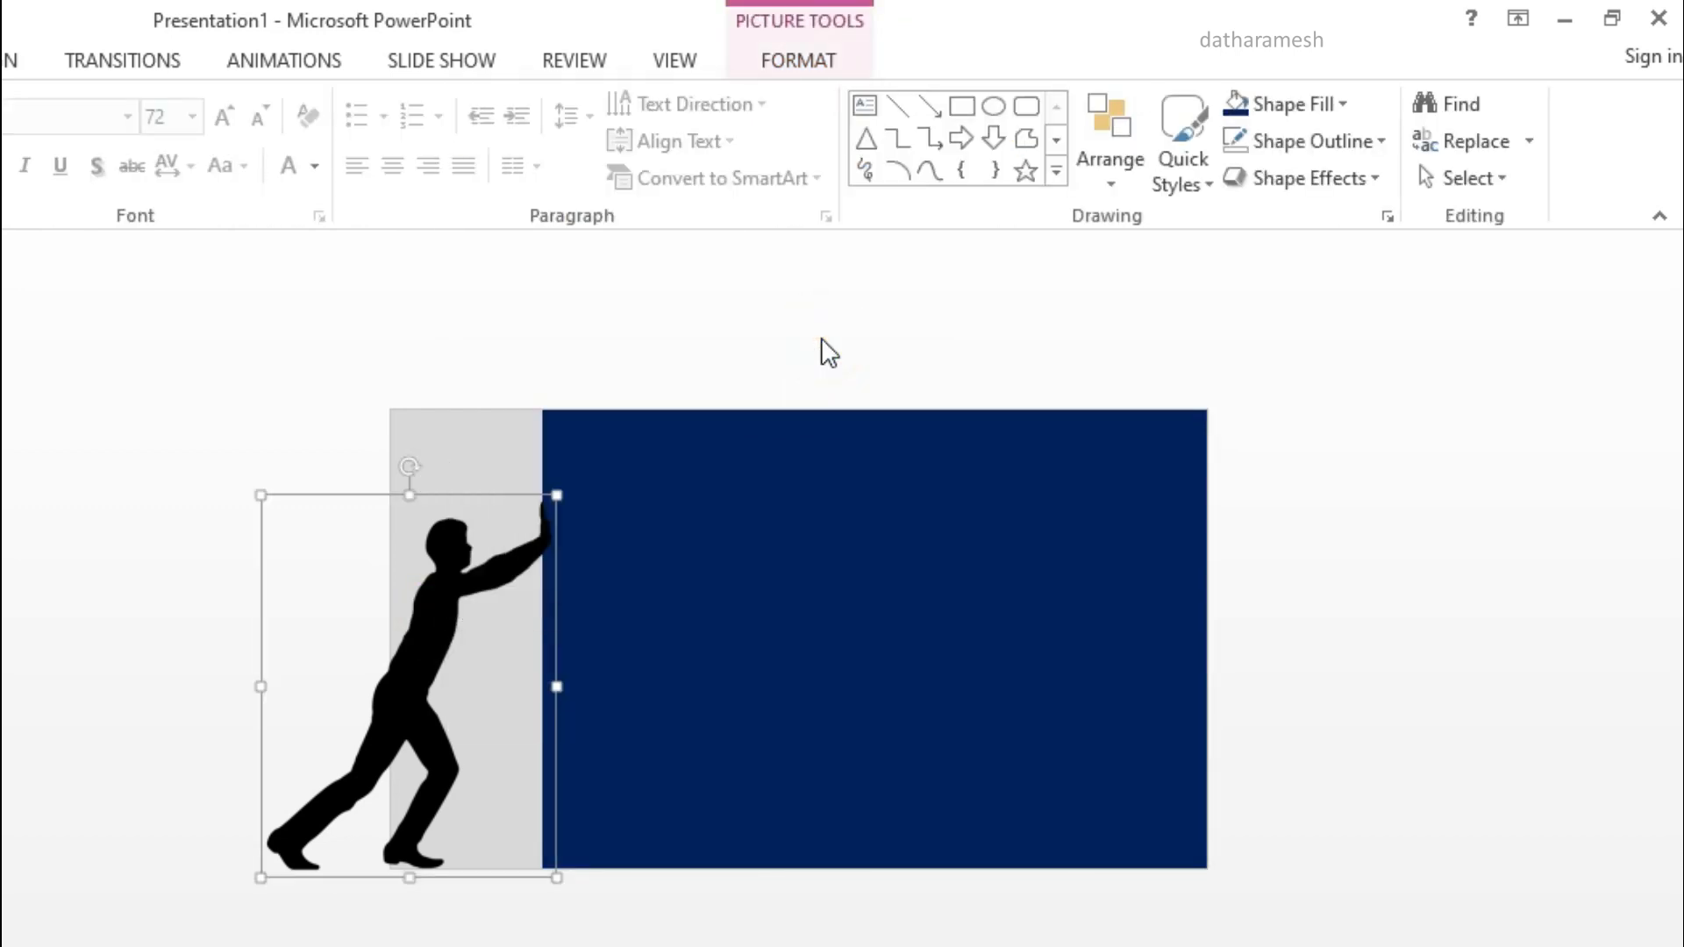
click(721, 929)
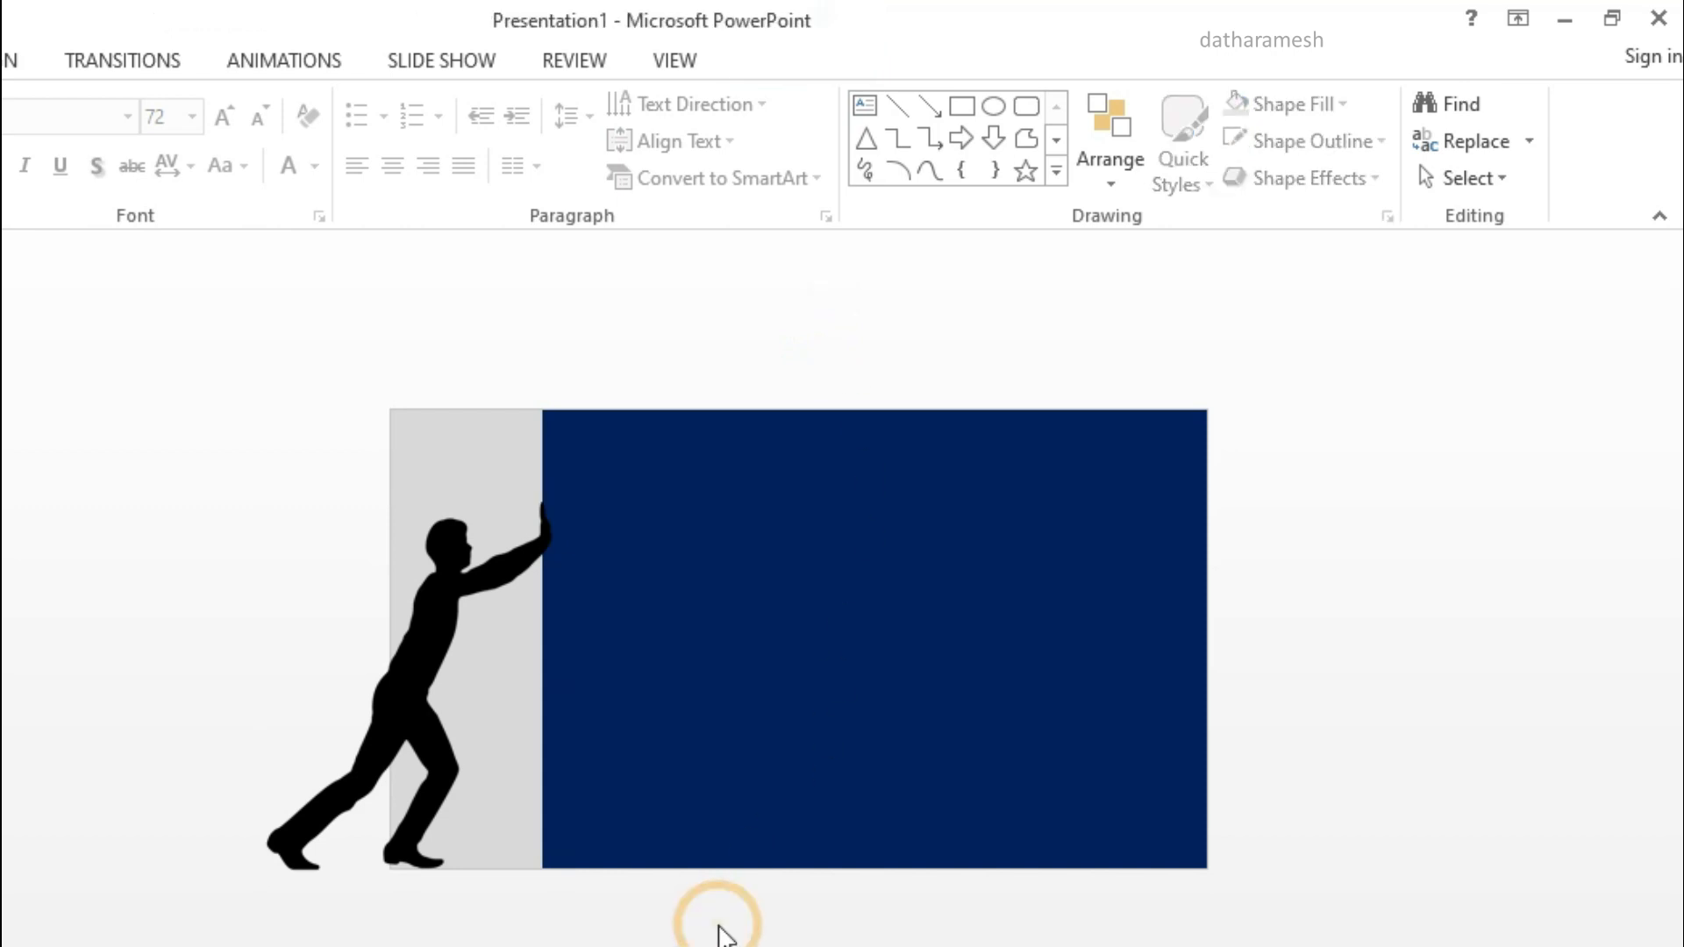
Add a Lines motion path animation to the dark blue rectangle.
click(707, 666)
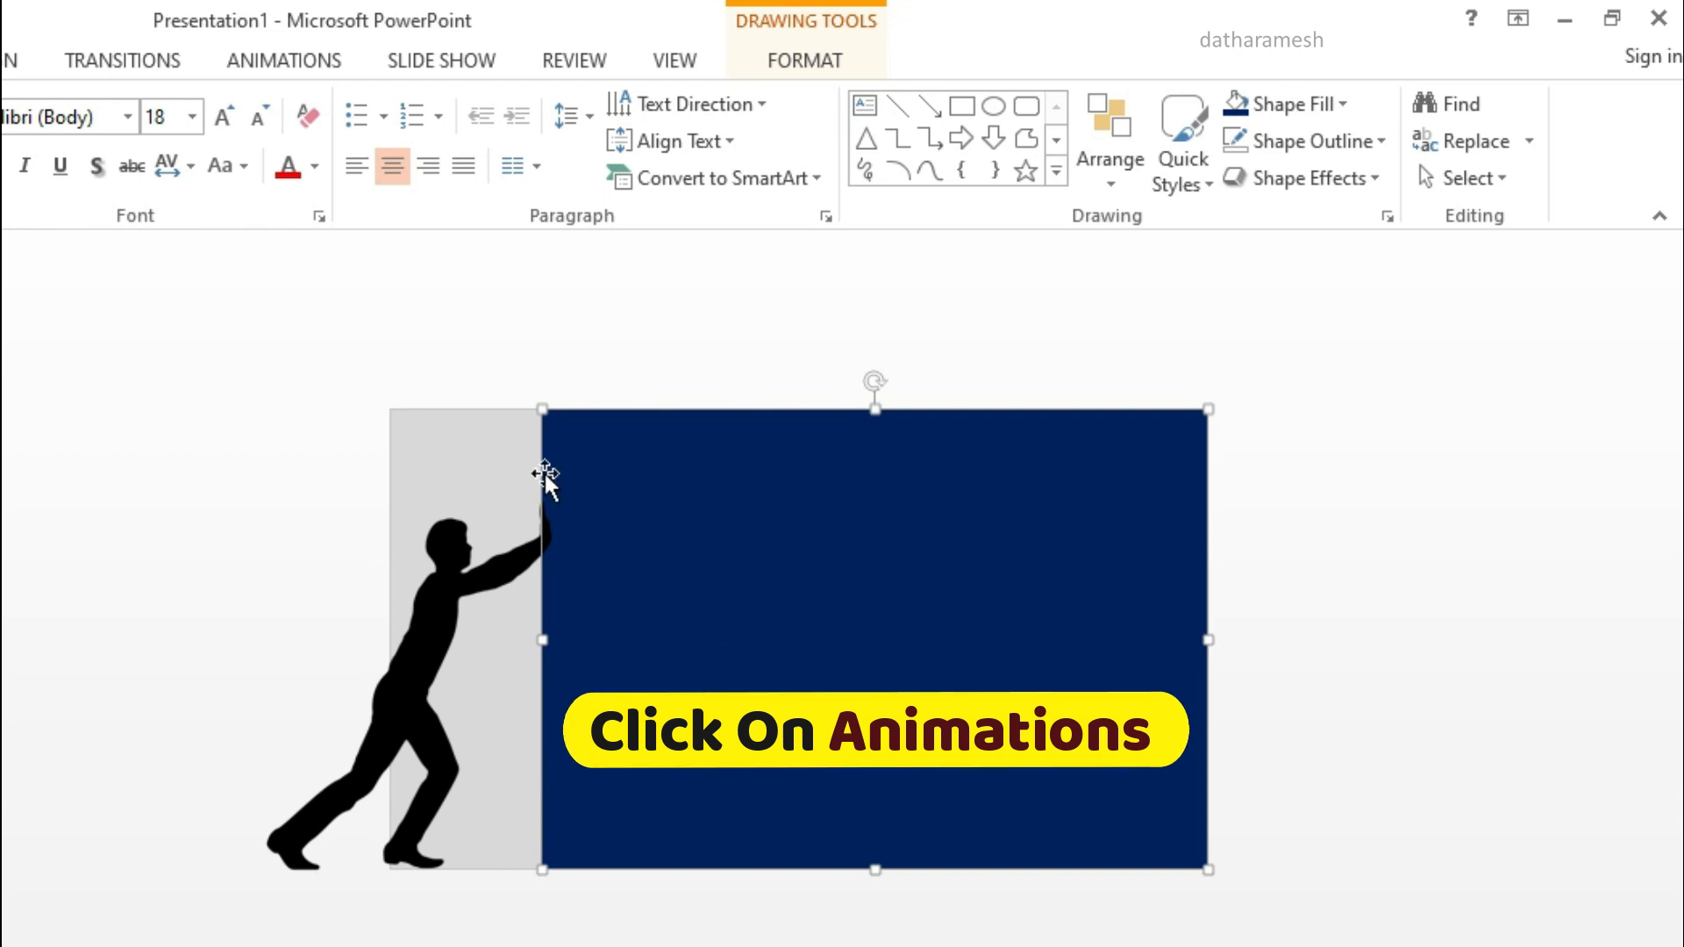
click(284, 63)
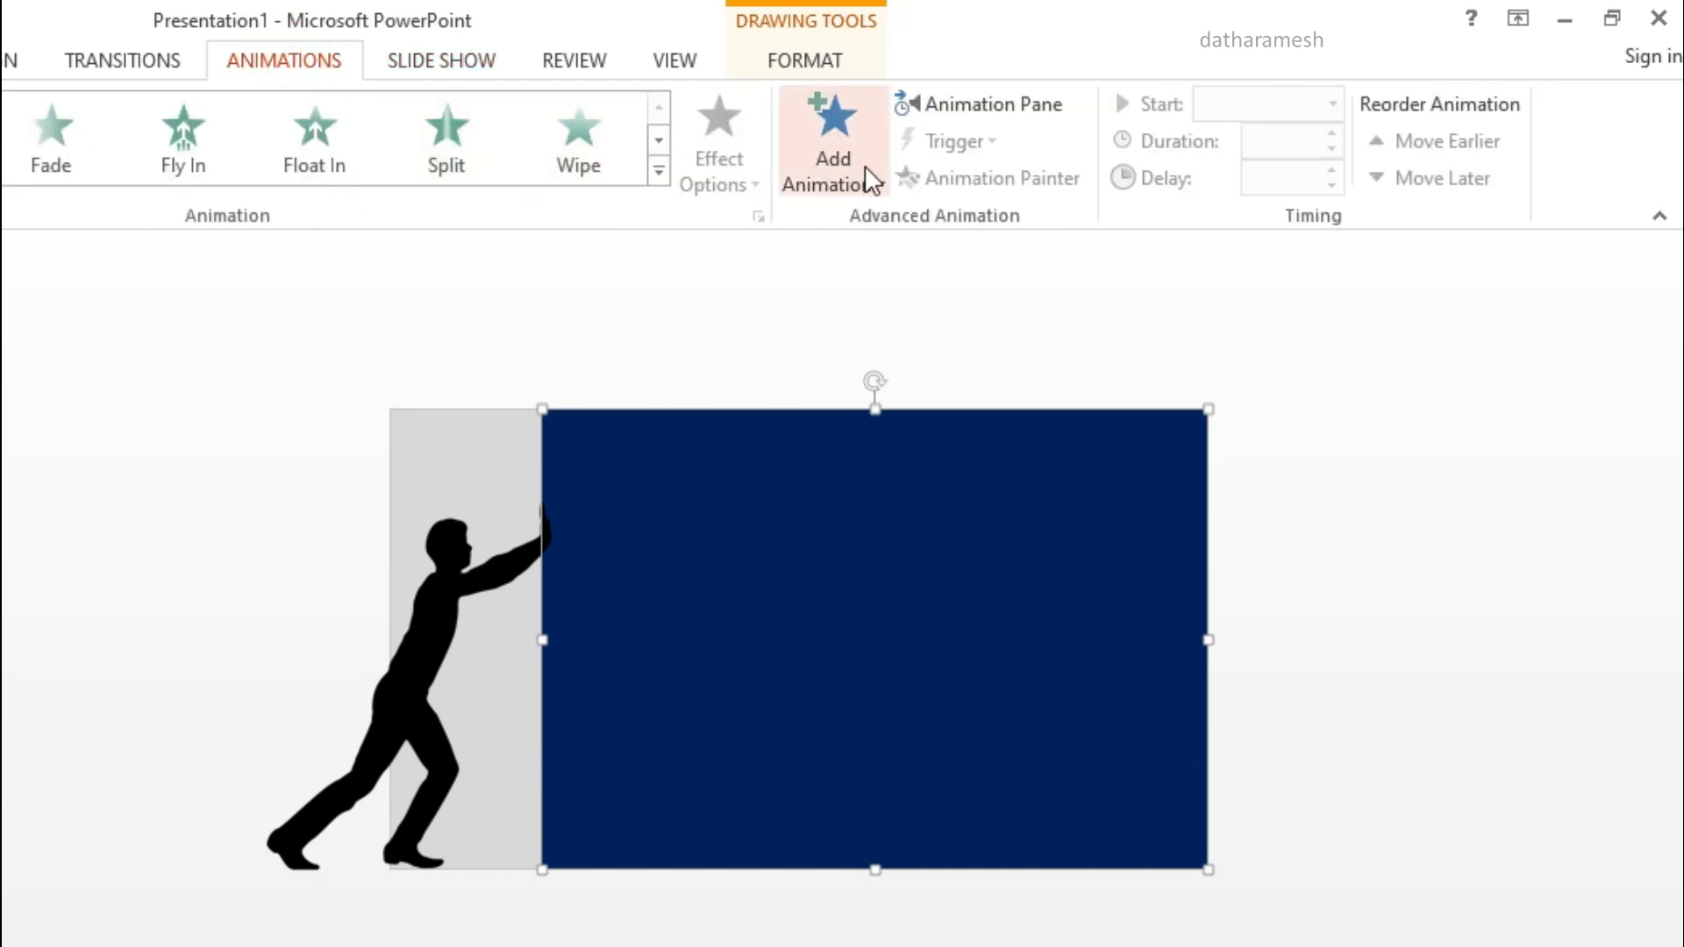
click(870, 173)
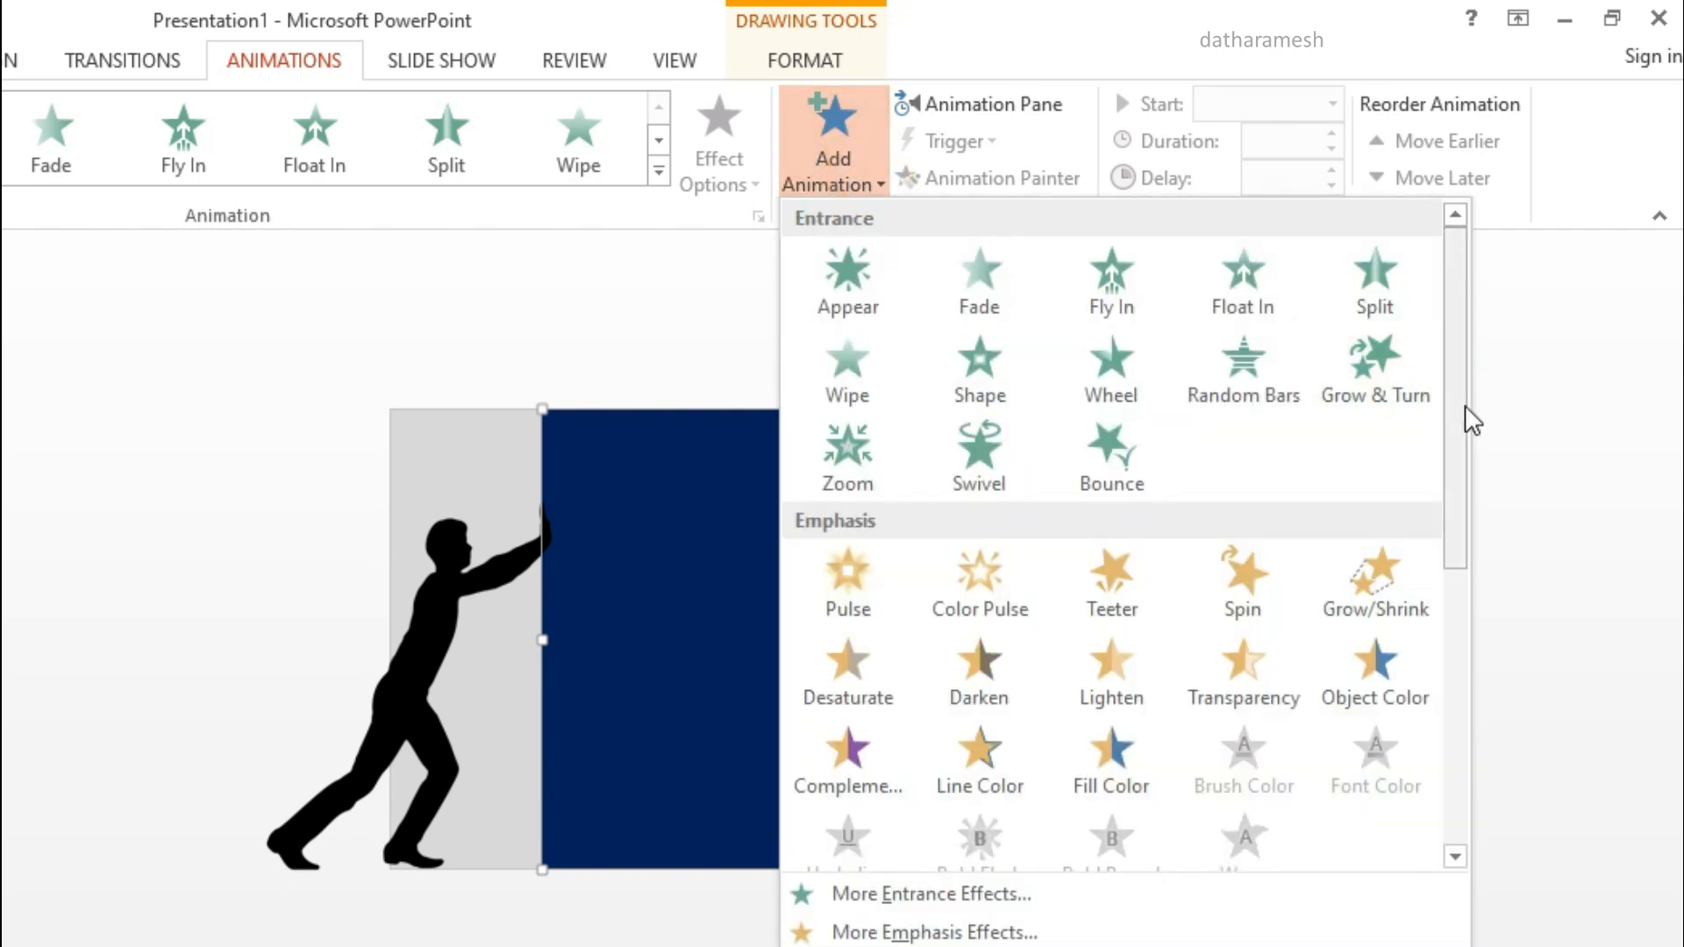
drag(1465, 405, 1459, 710)
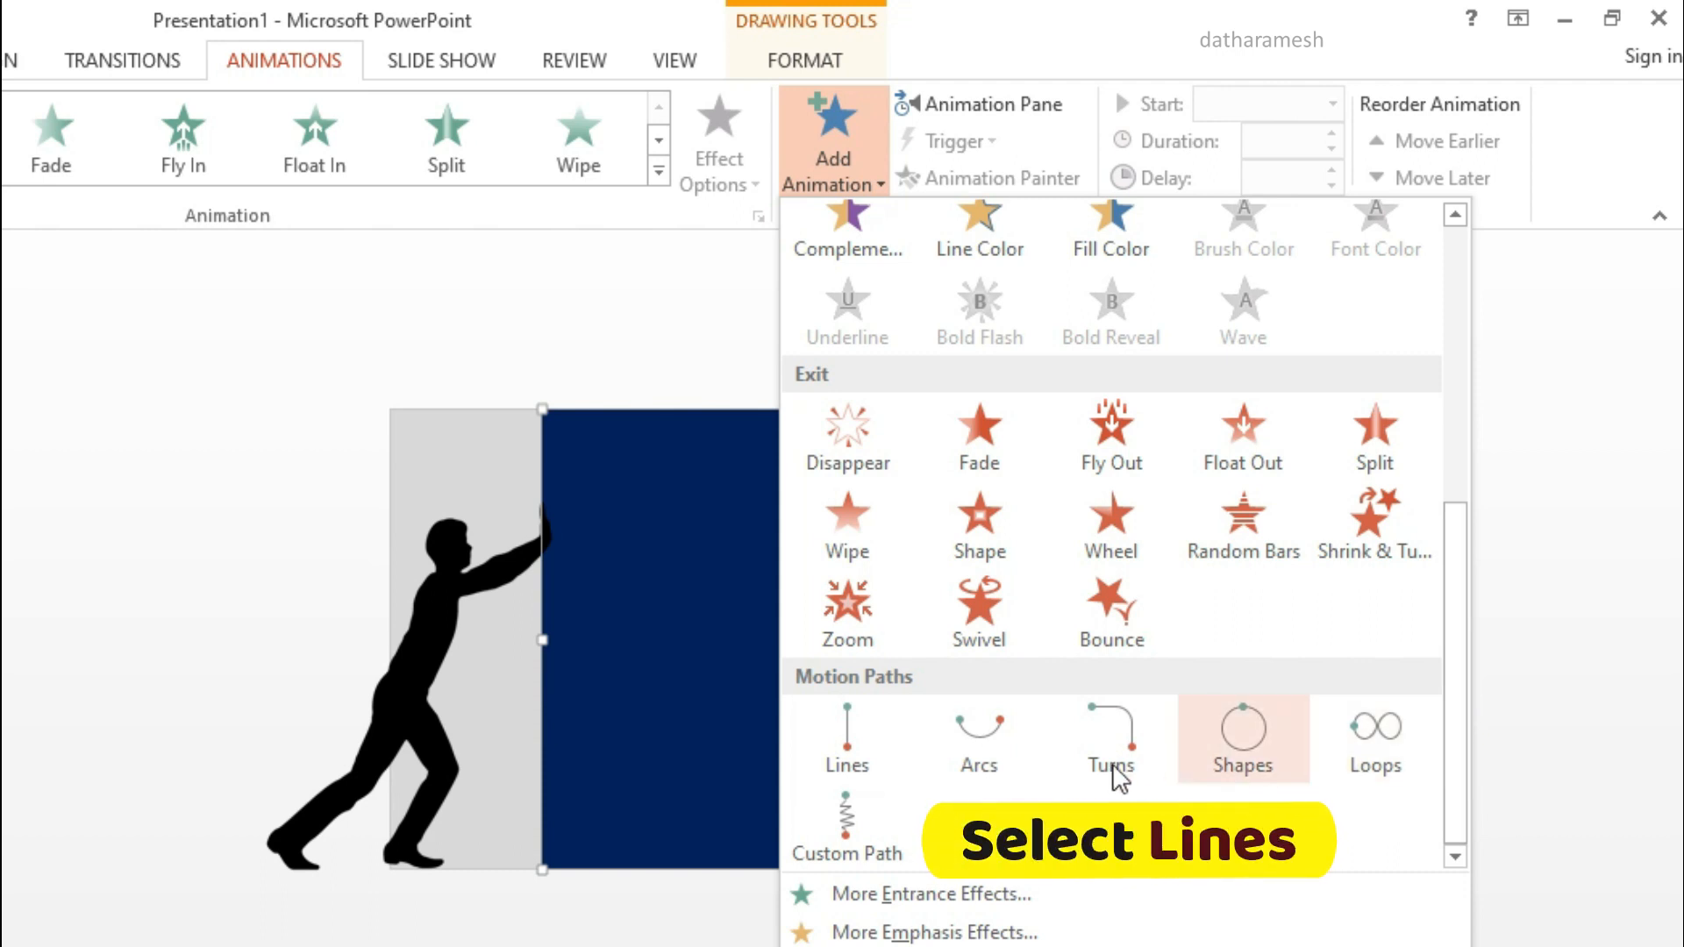
click(865, 727)
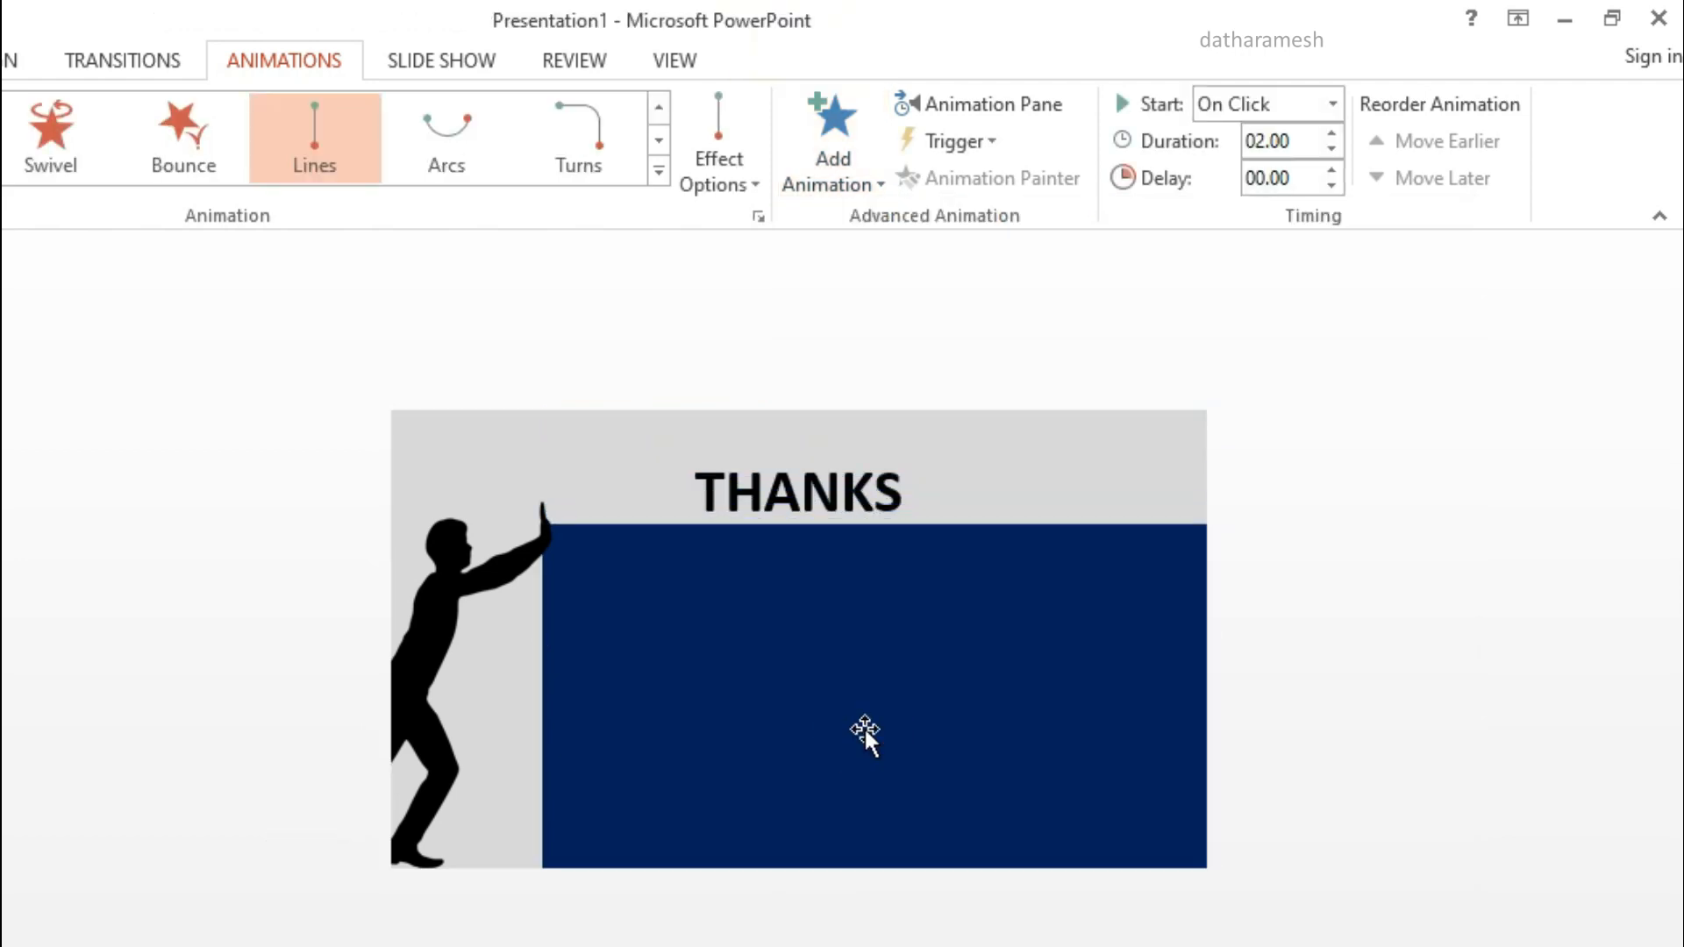
Set the direction of the rectangle's motion path to Right.
click(755, 181)
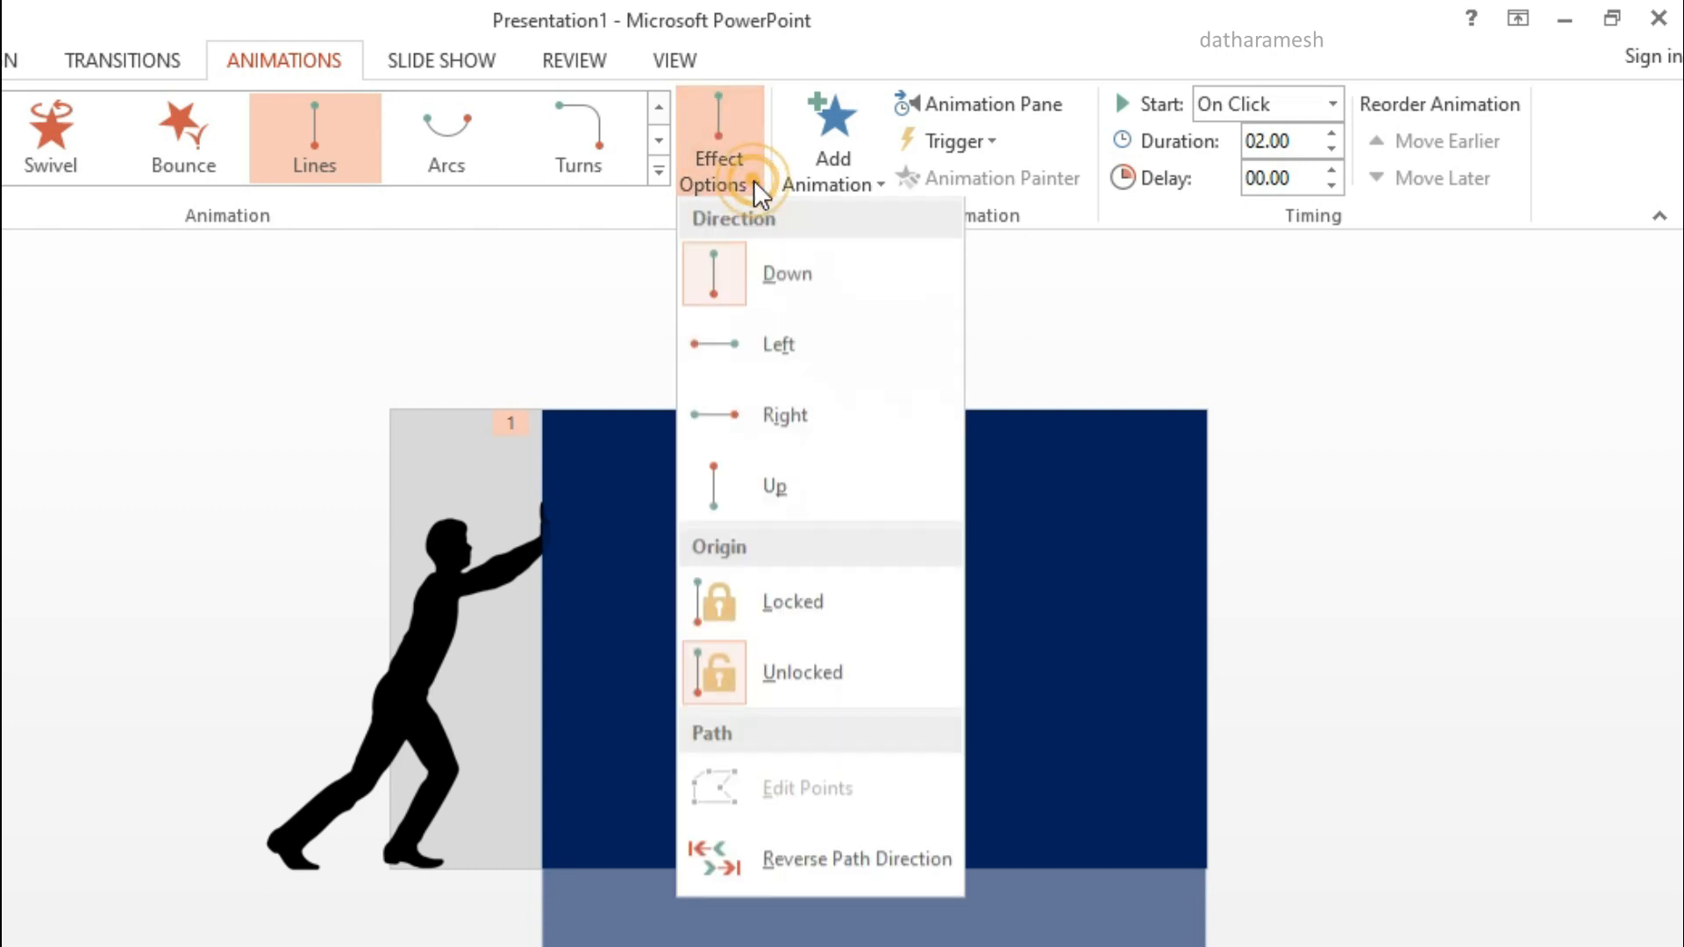
click(830, 416)
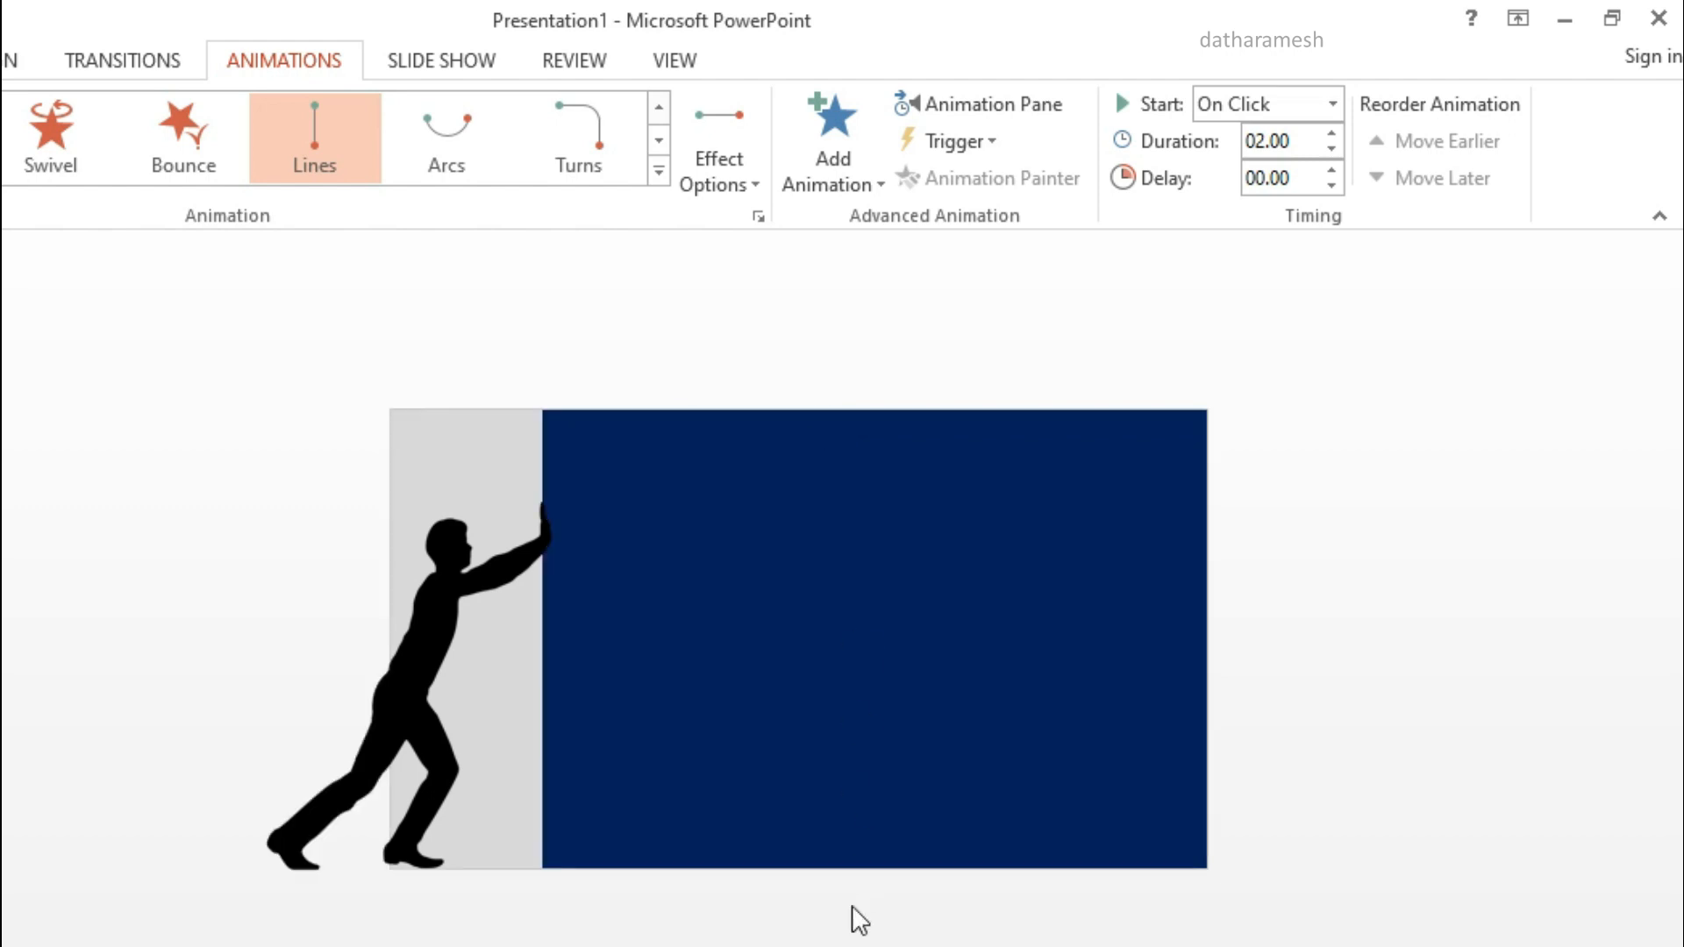
click(805, 937)
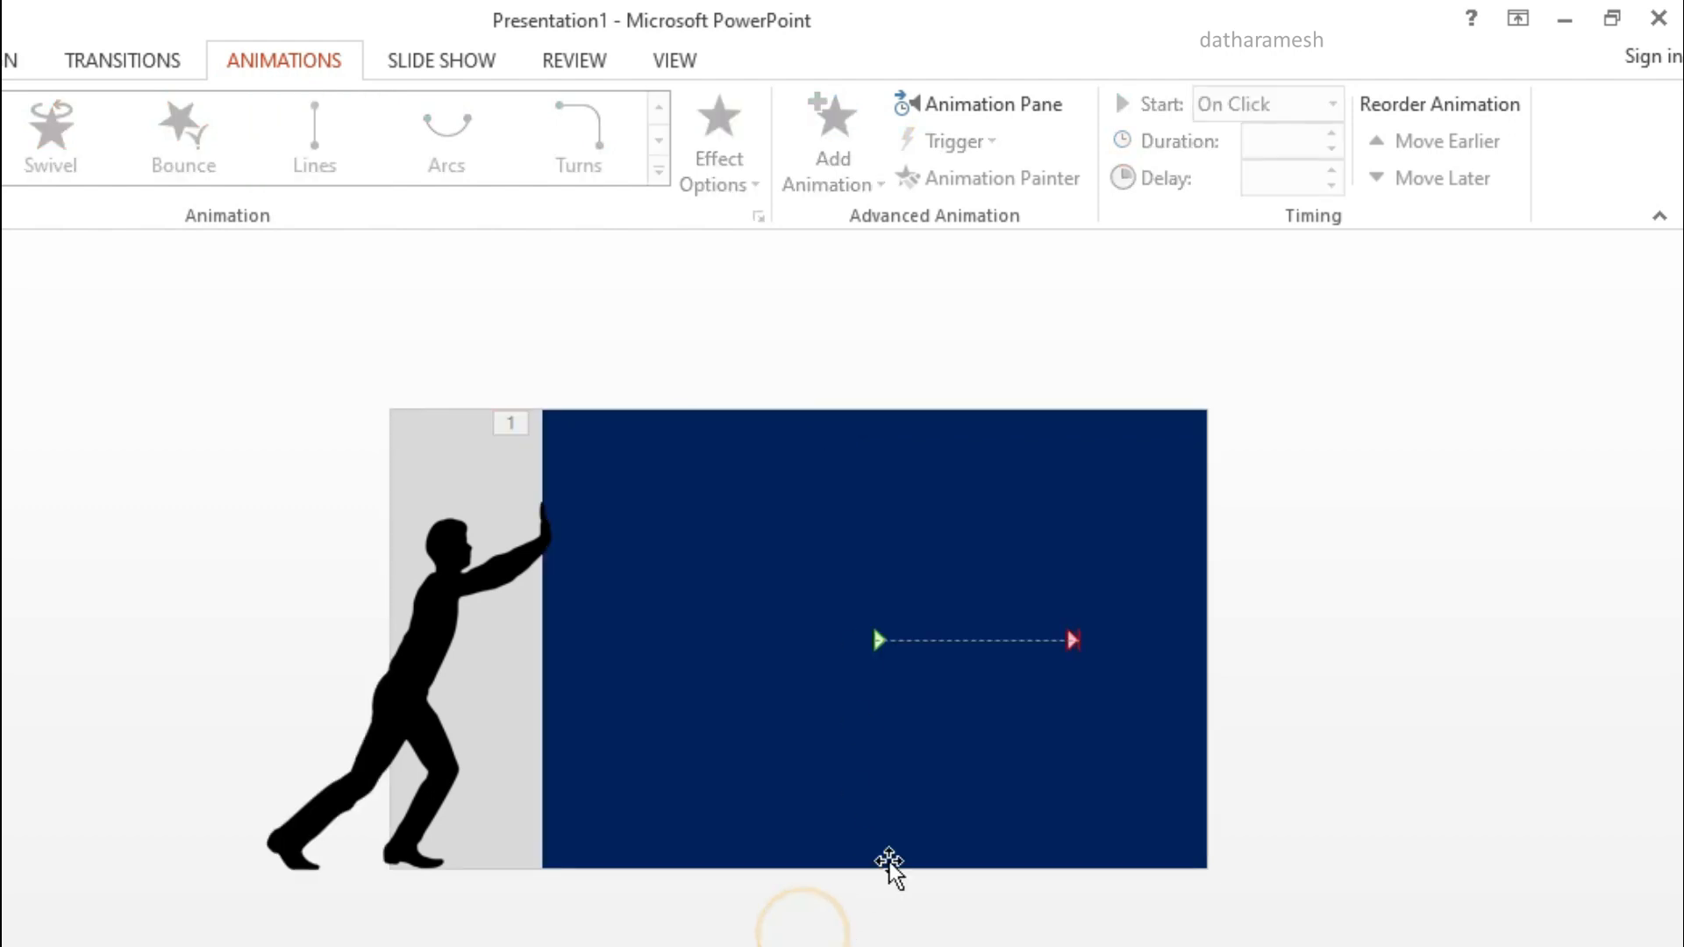
Extend the dark blue rectangle's motion path horizontally so the rectangle ends entirely beyond the slide's right edge.
click(875, 641)
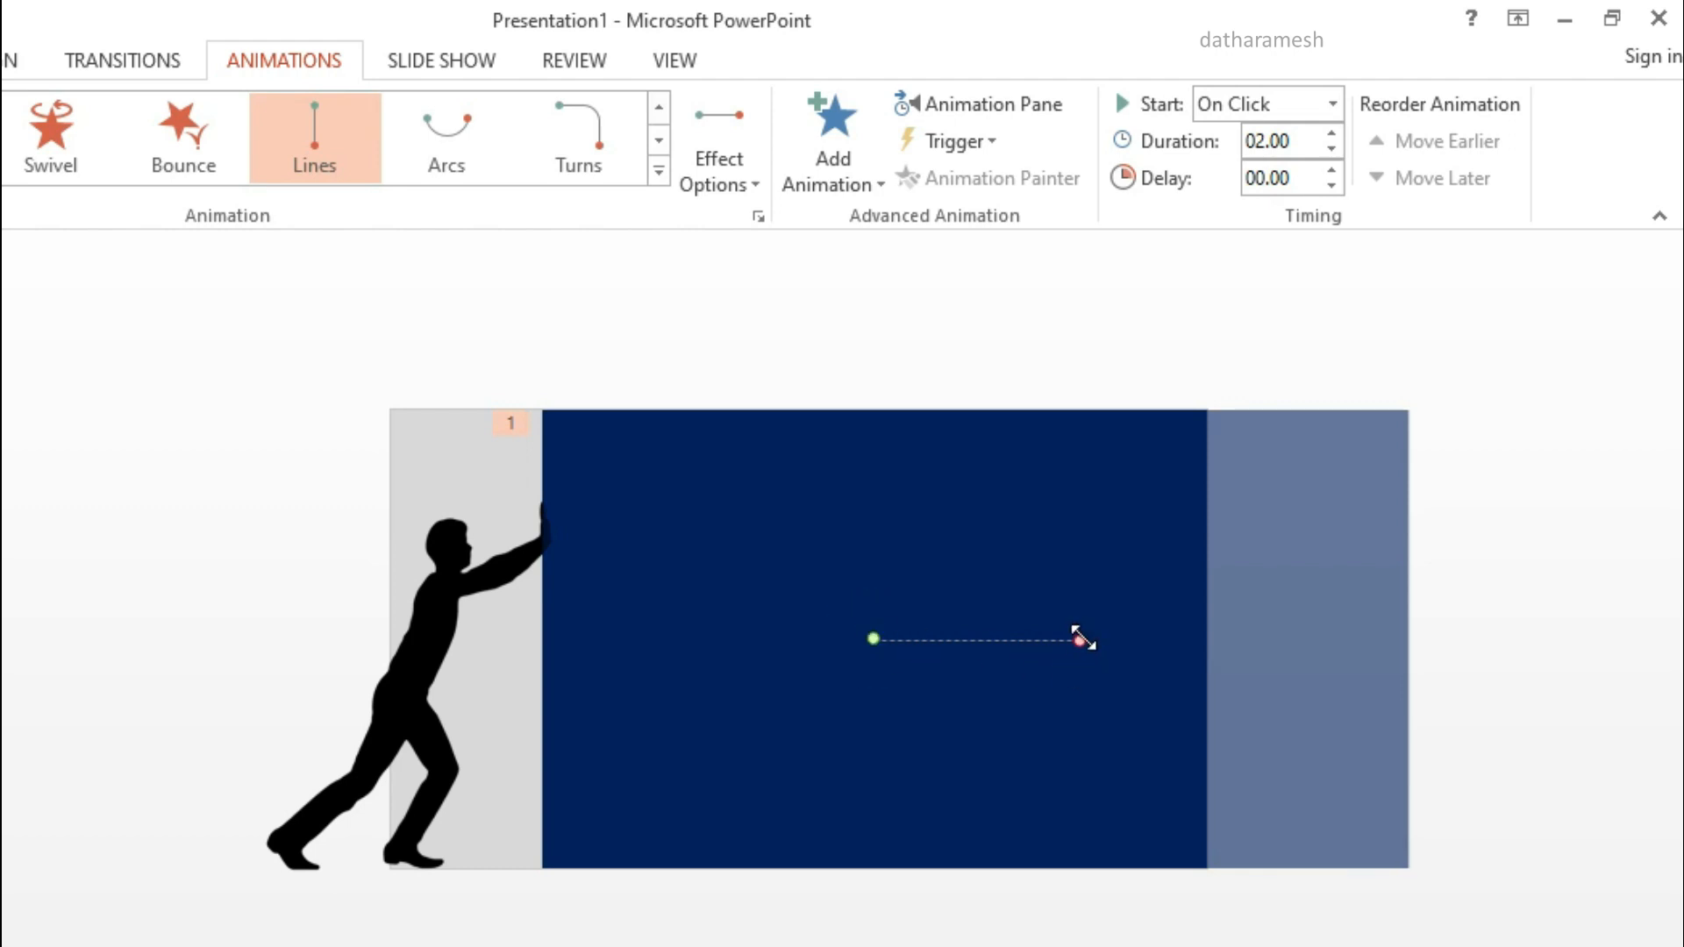
drag(1079, 640, 1412, 646)
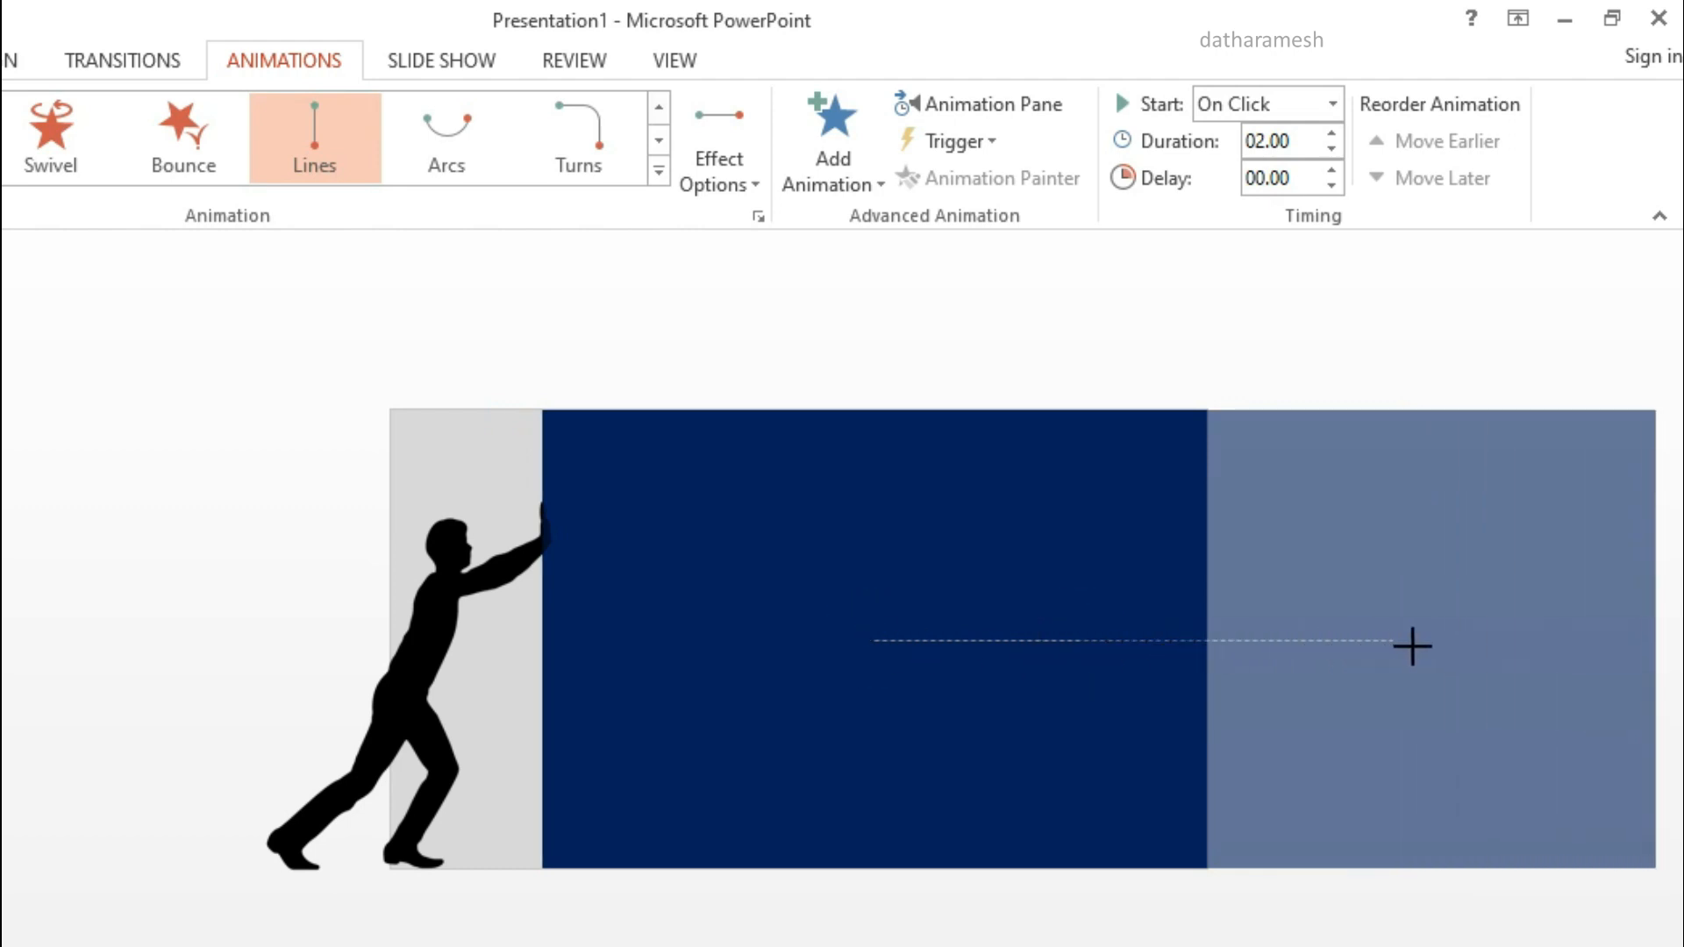
mouse_move(1521, 649)
mouse_down()
mouse_move(1555, 654)
mouse_move(1538, 654)
mouse_up()
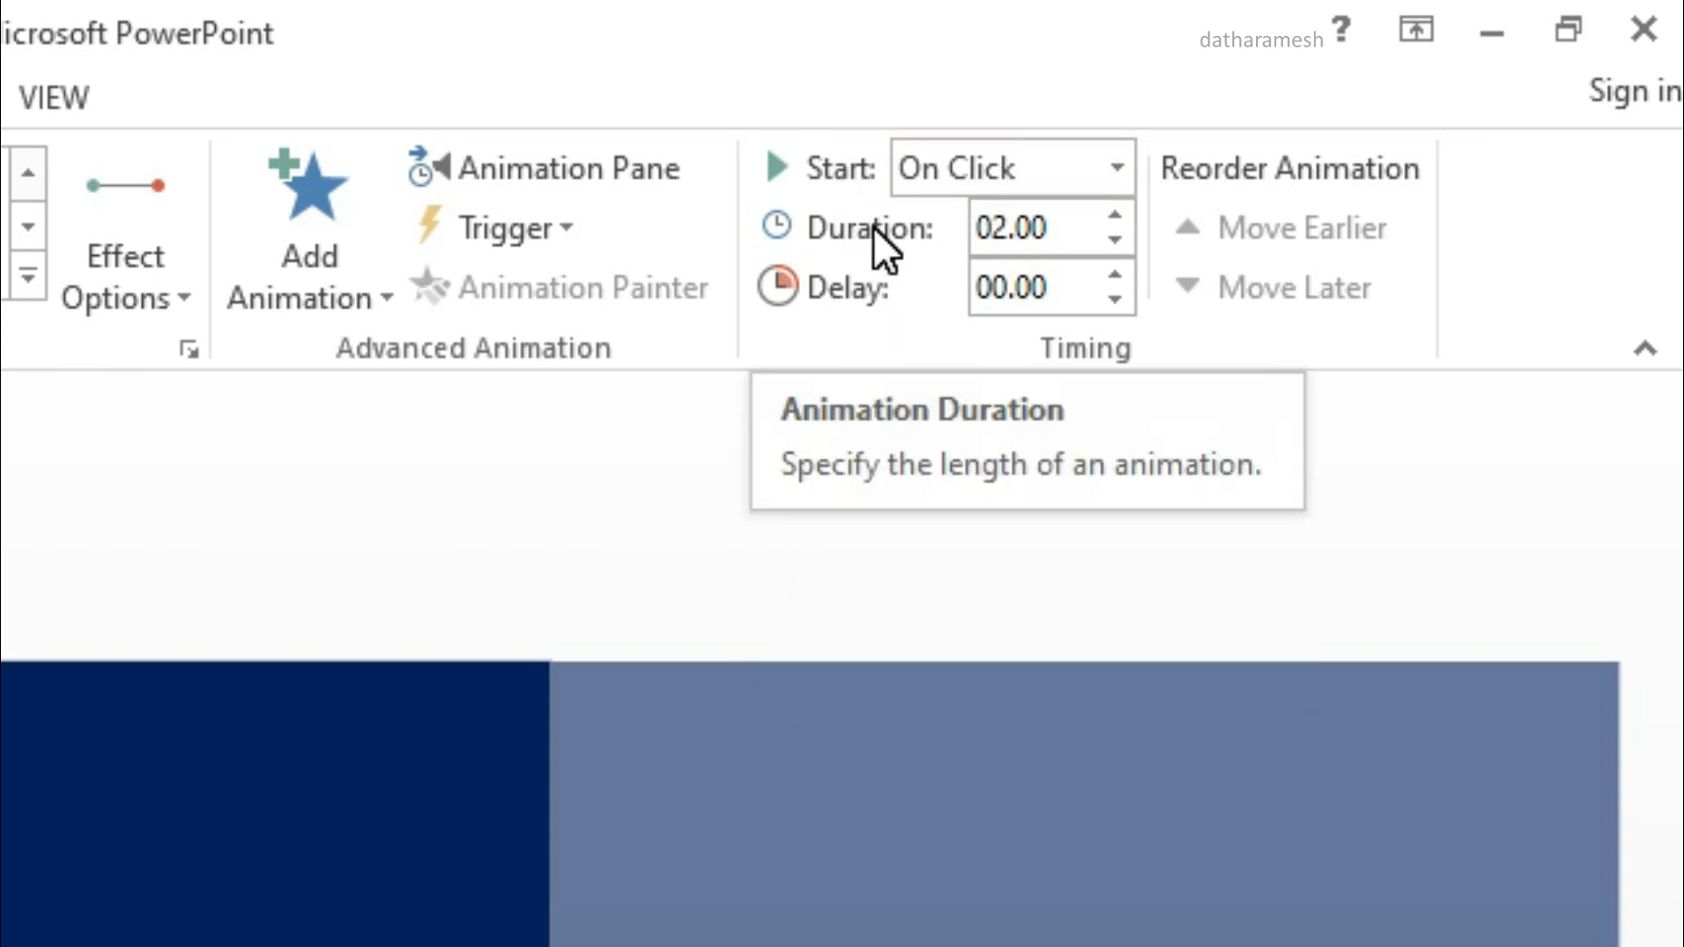
Set the duration of the rectangle's motion path animation to 5 seconds.
double_click(1037, 244)
text(5)
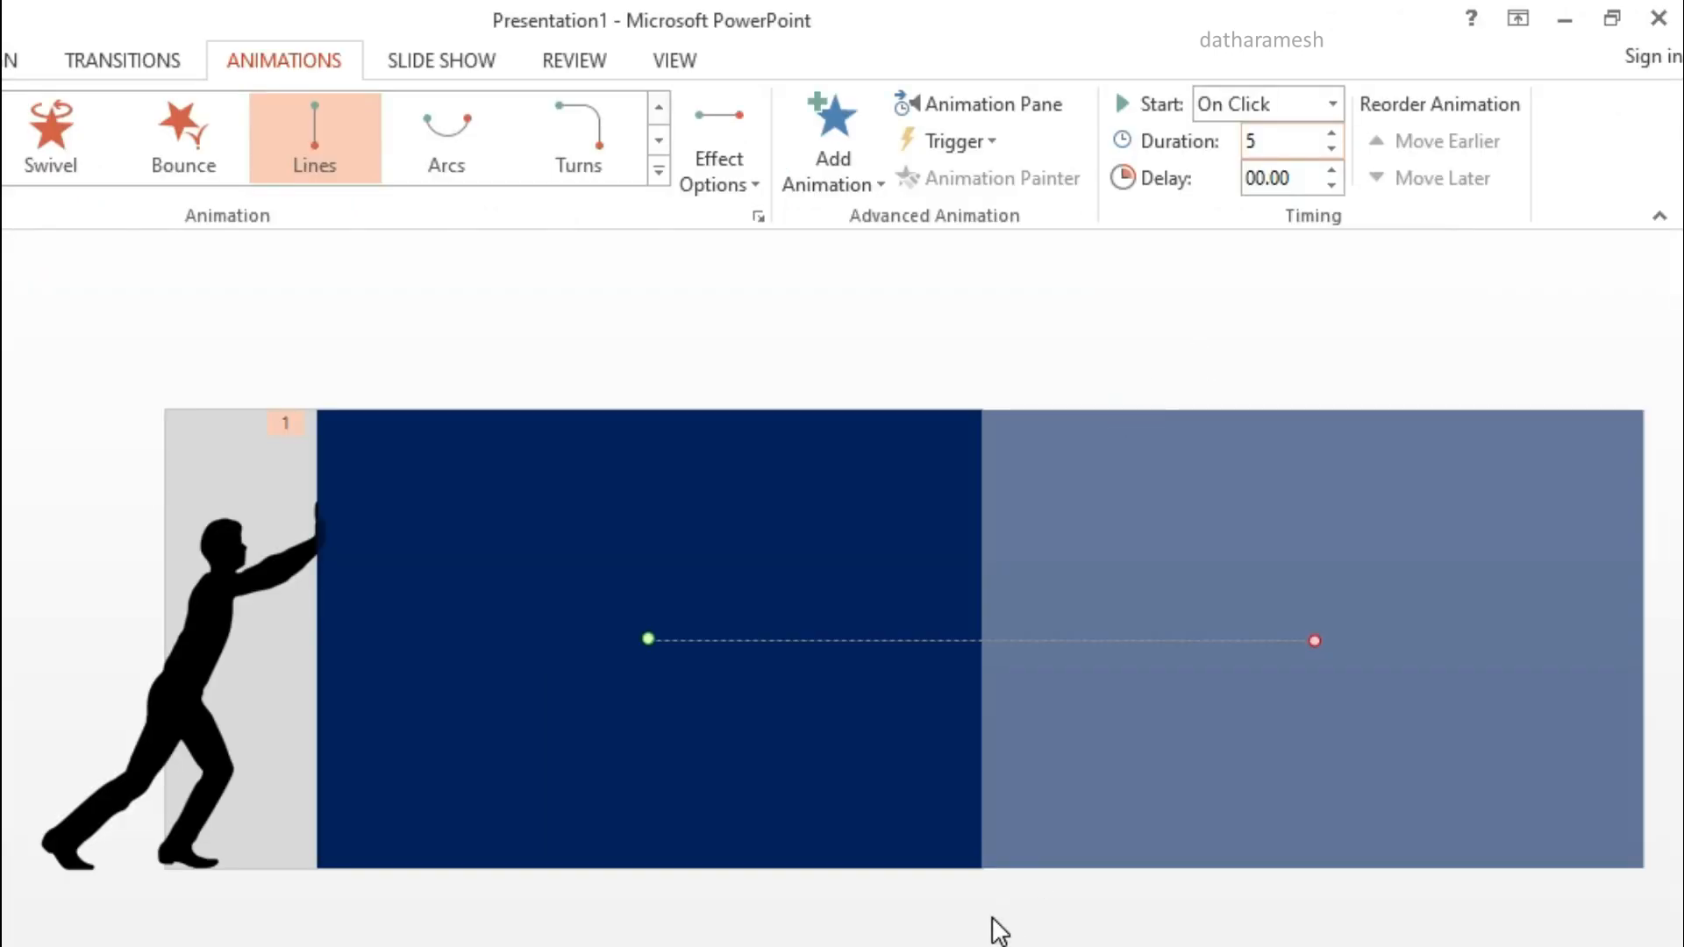
click(992, 921)
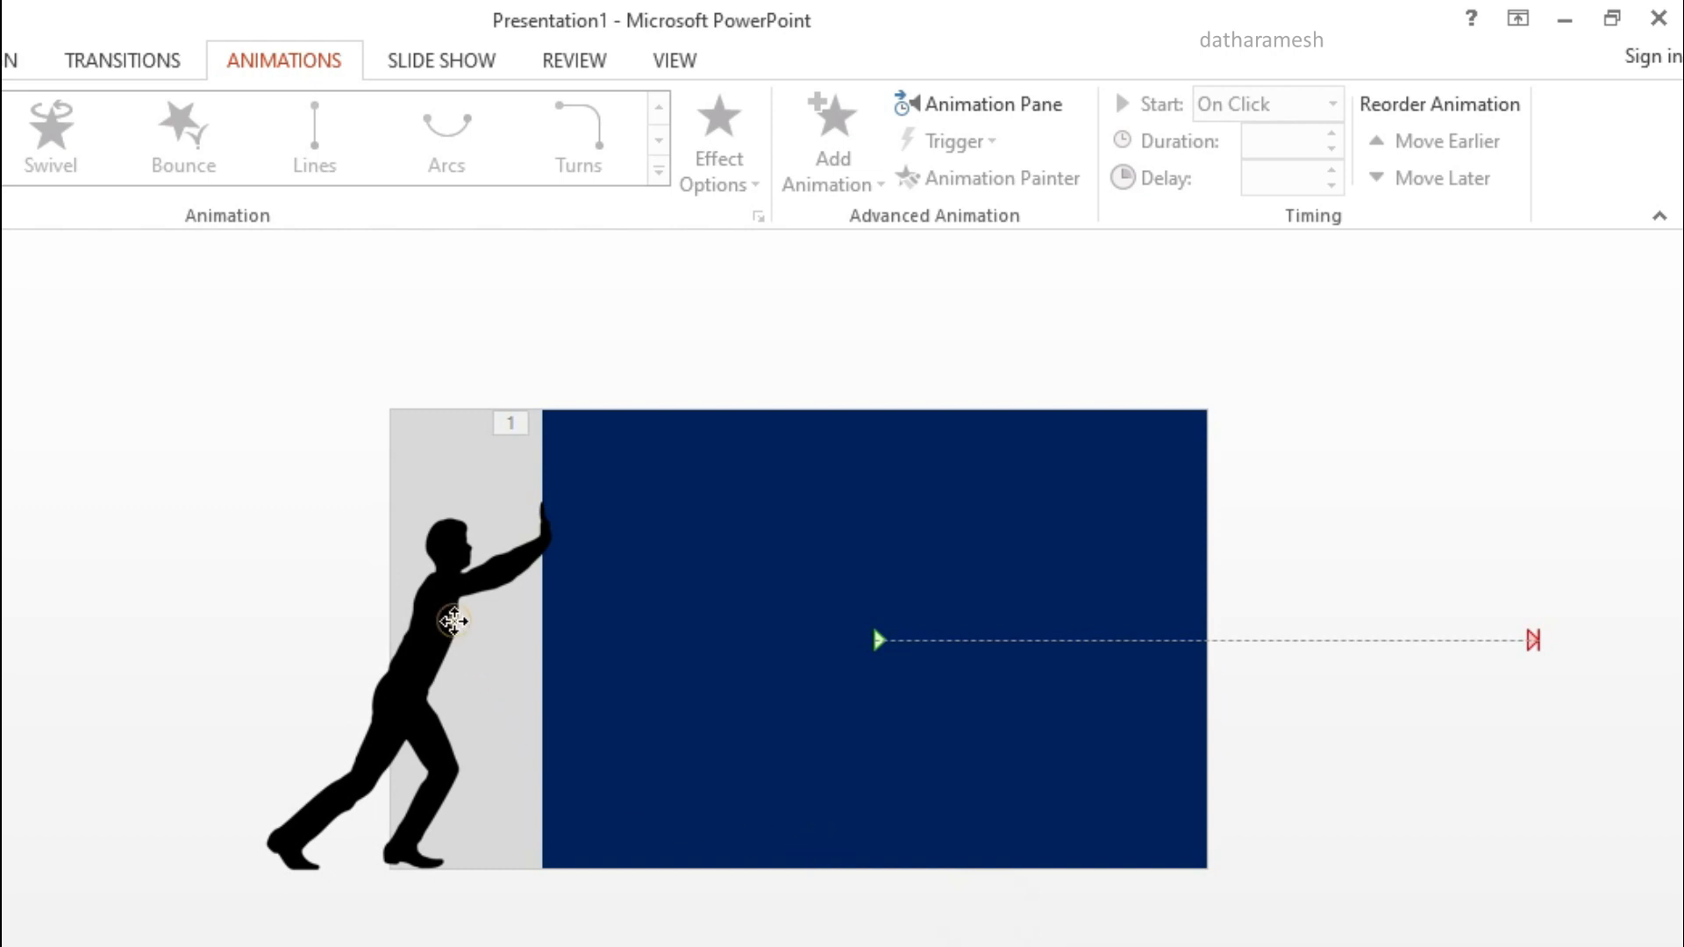
Add a Lines motion path animation to the pushing man picture and set its direction to Right.
click(453, 621)
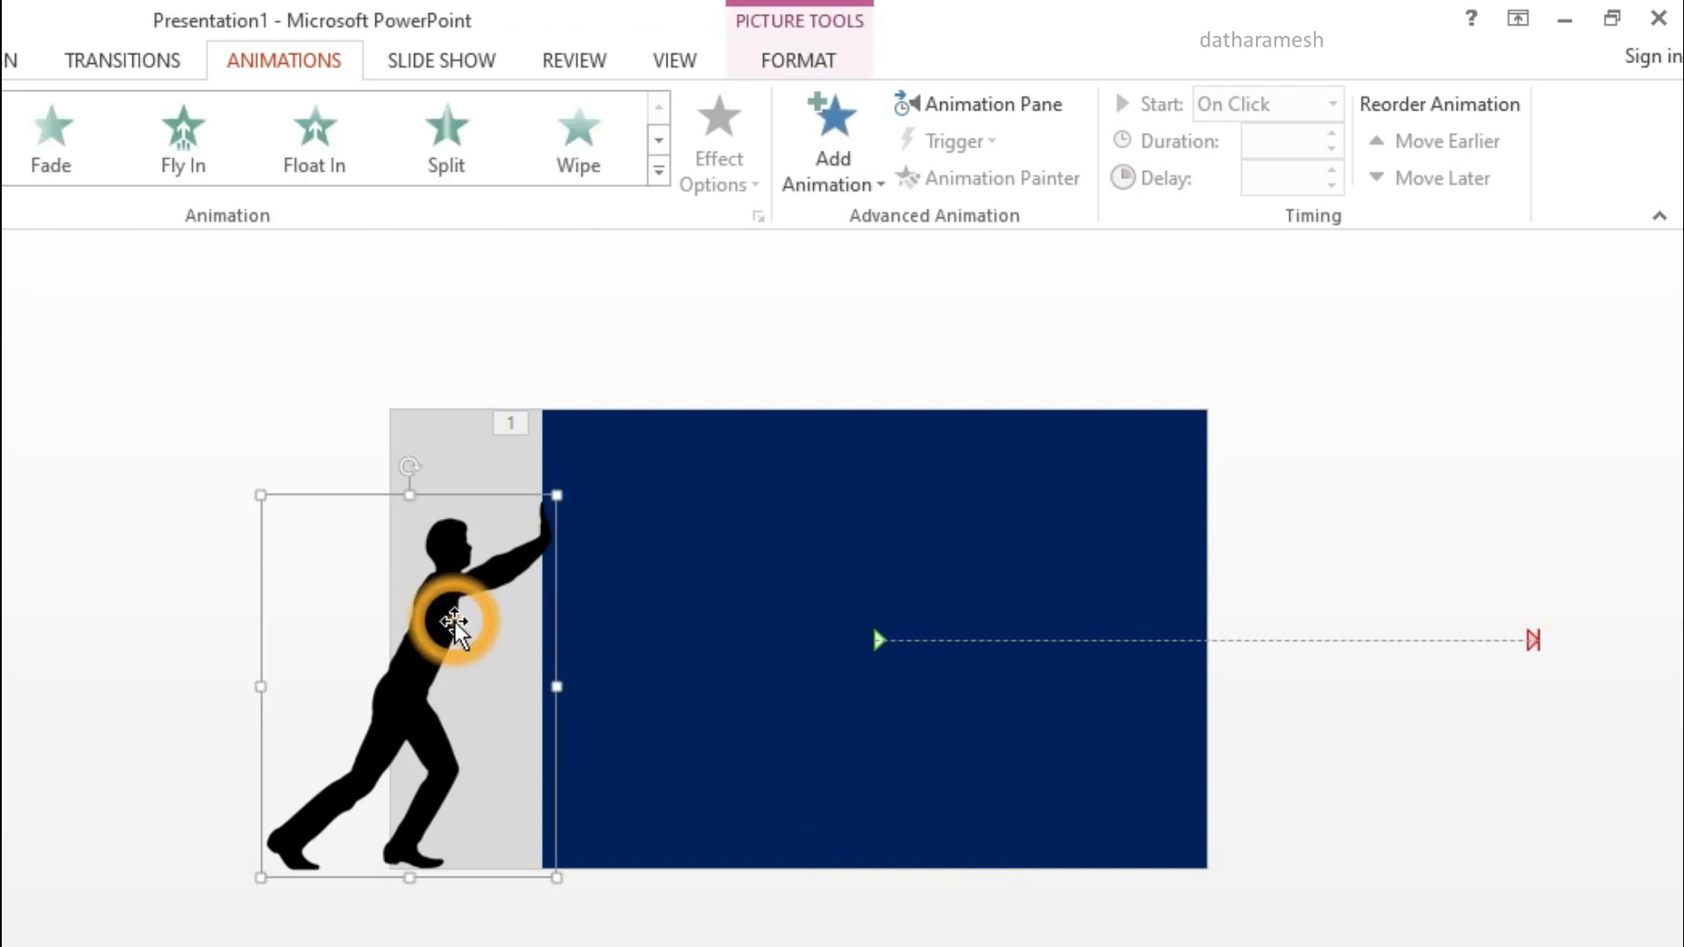
click(873, 186)
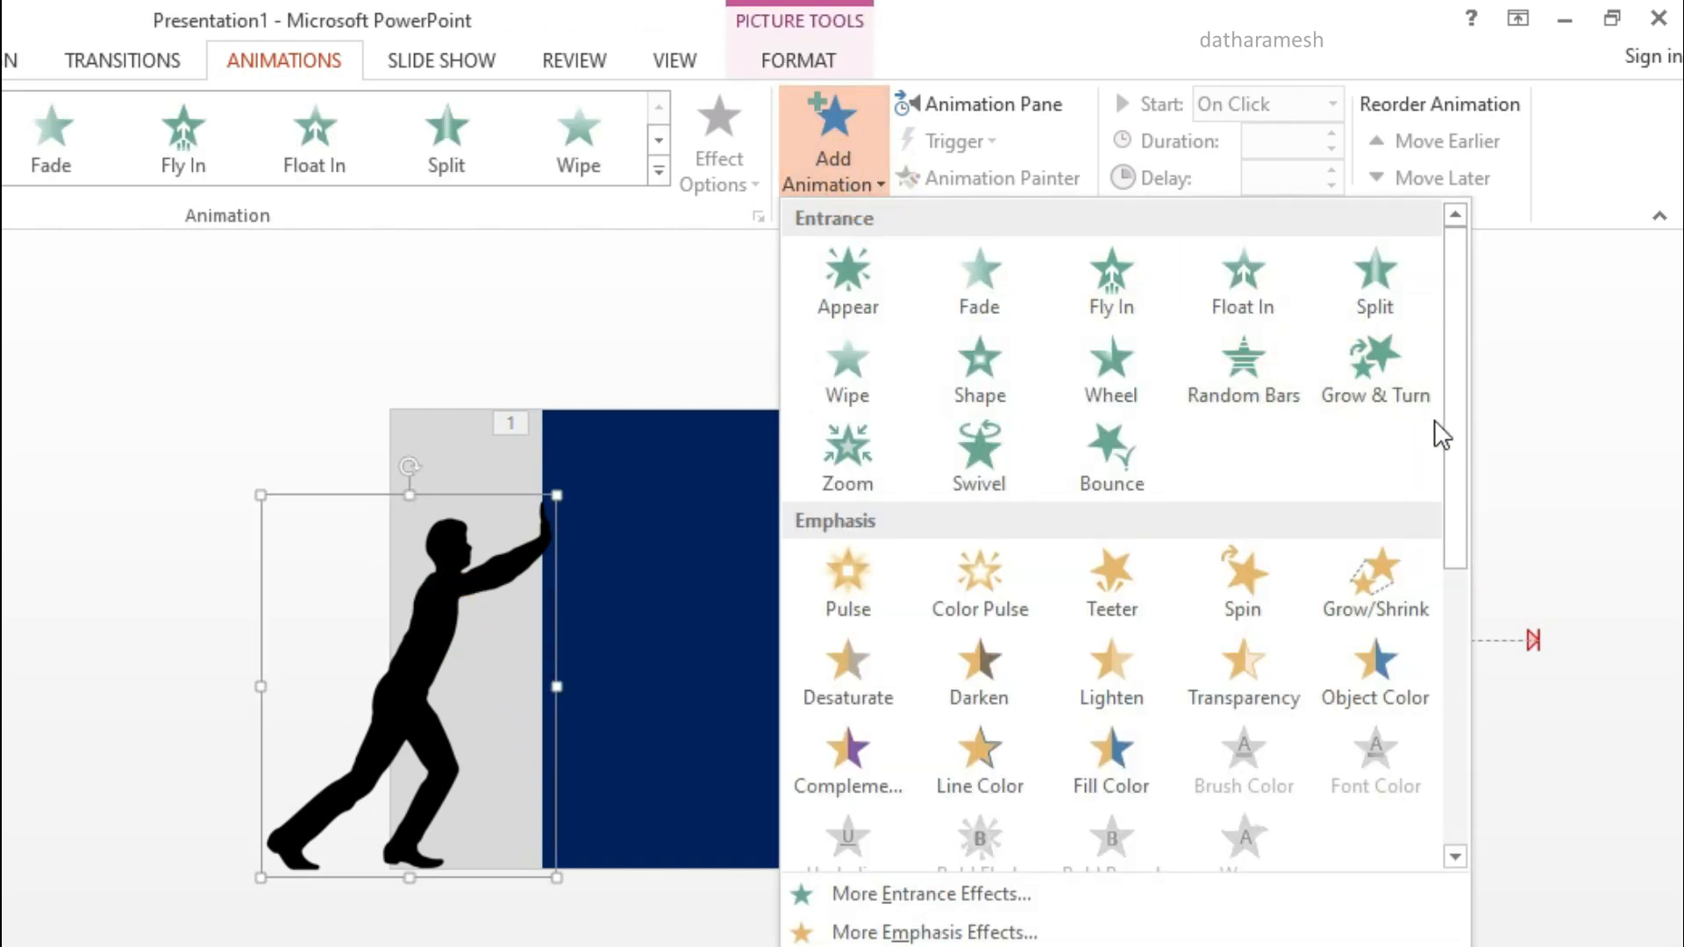
drag(1455, 436, 1466, 708)
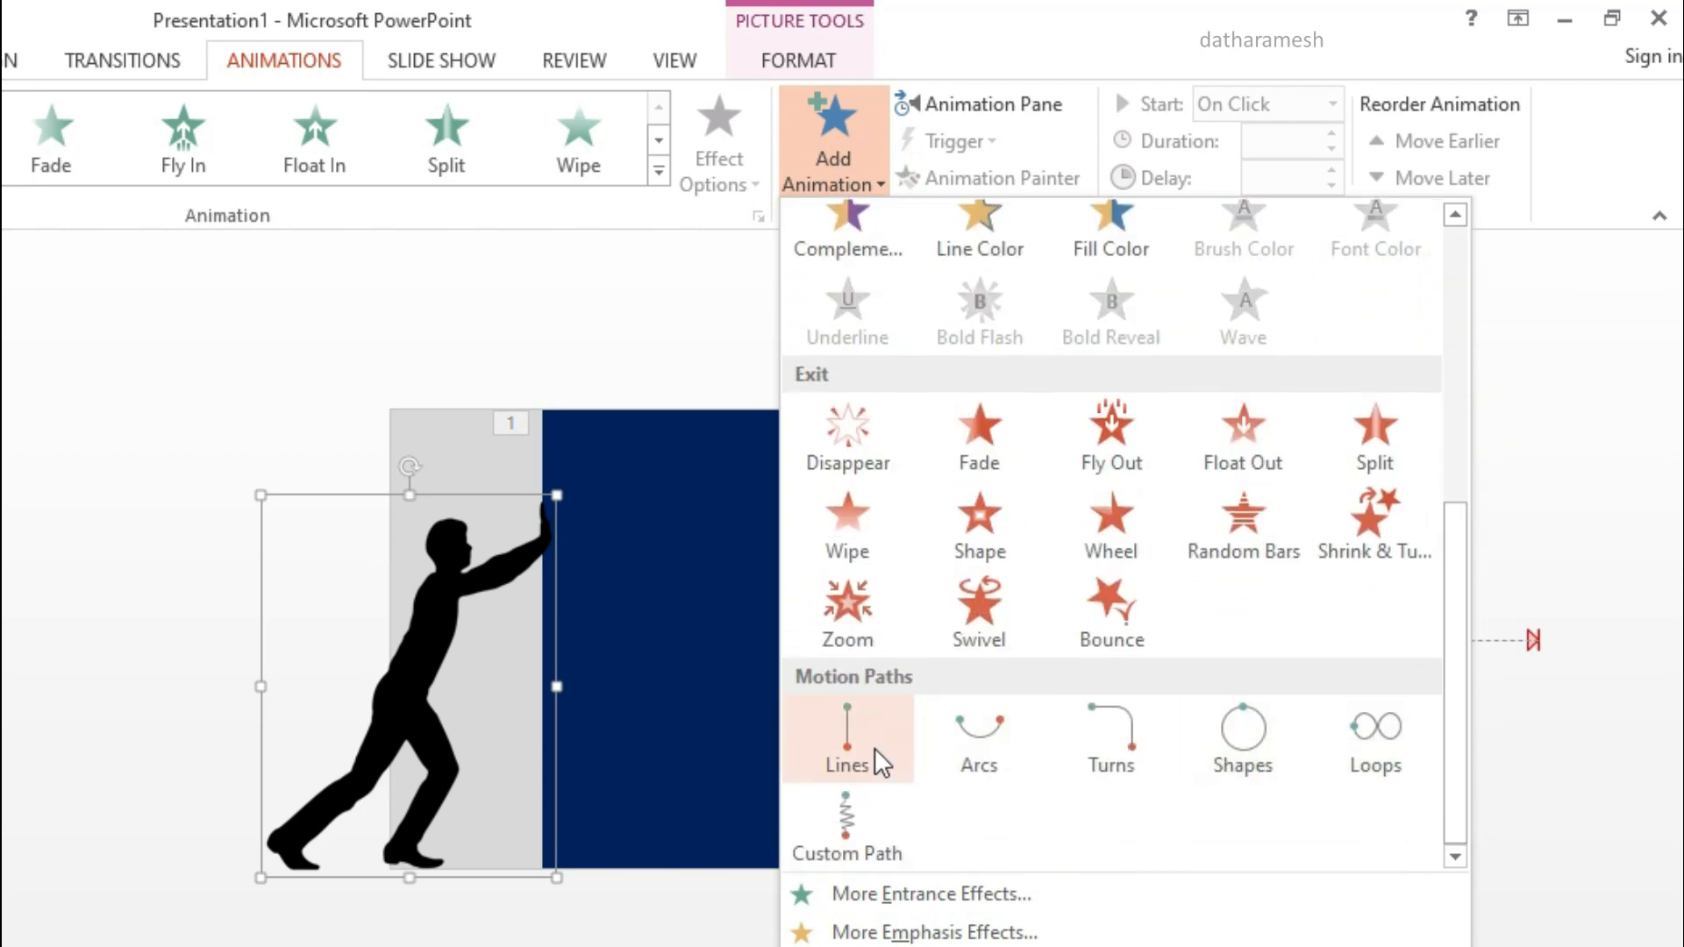
click(846, 745)
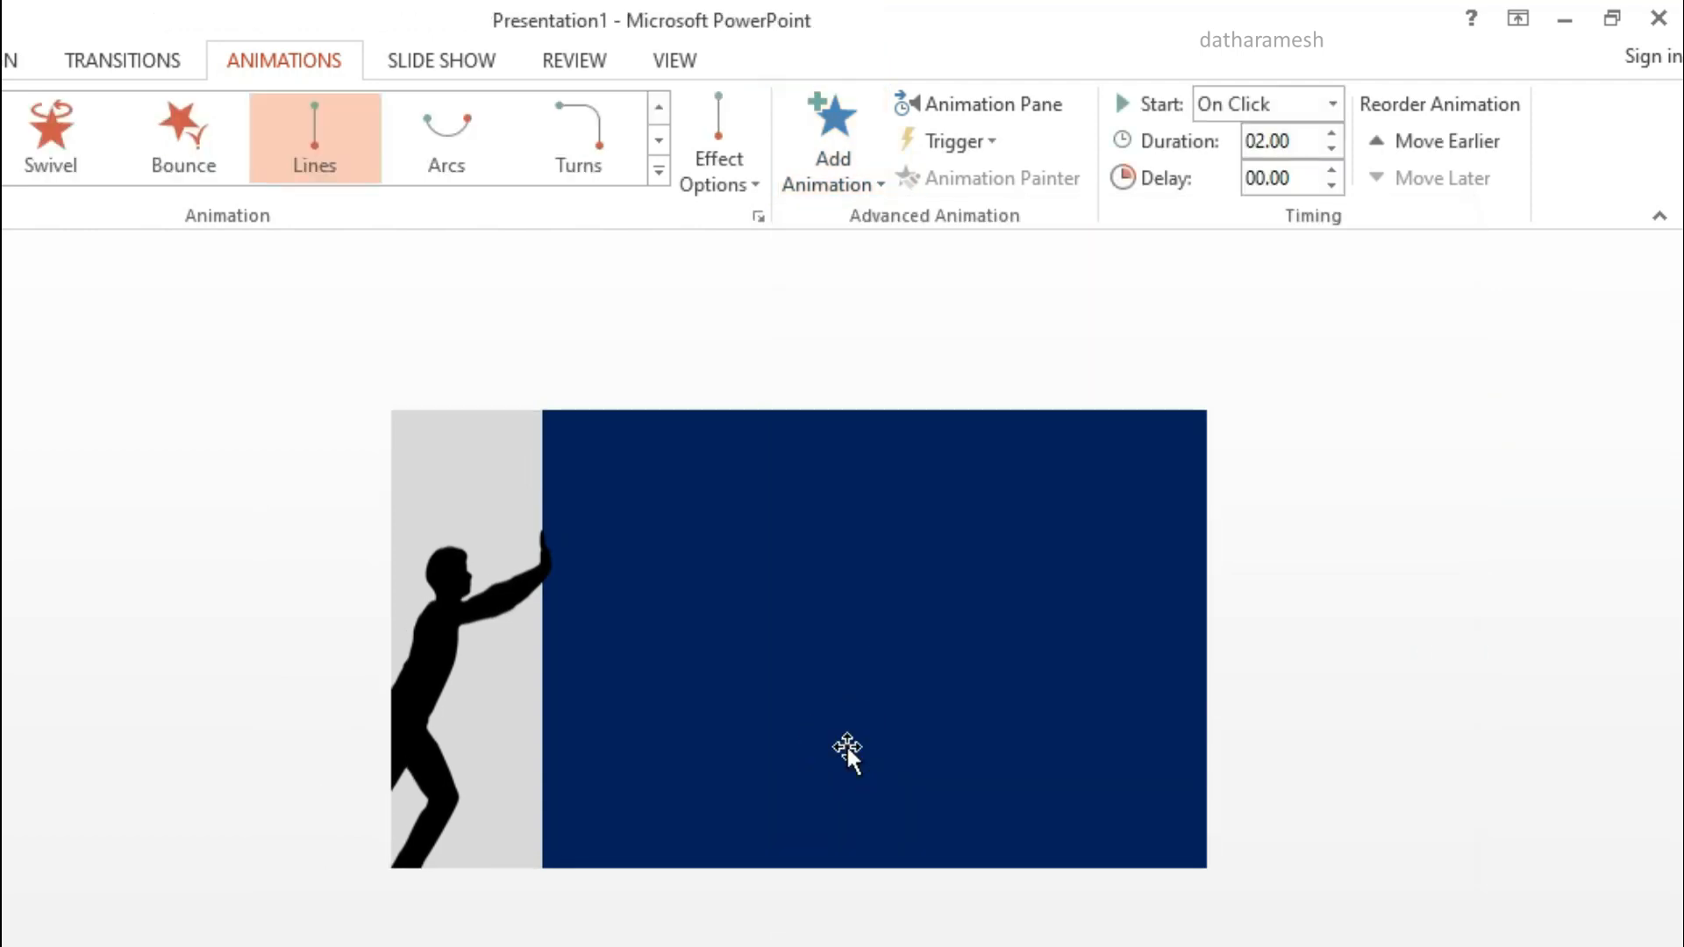
click(755, 177)
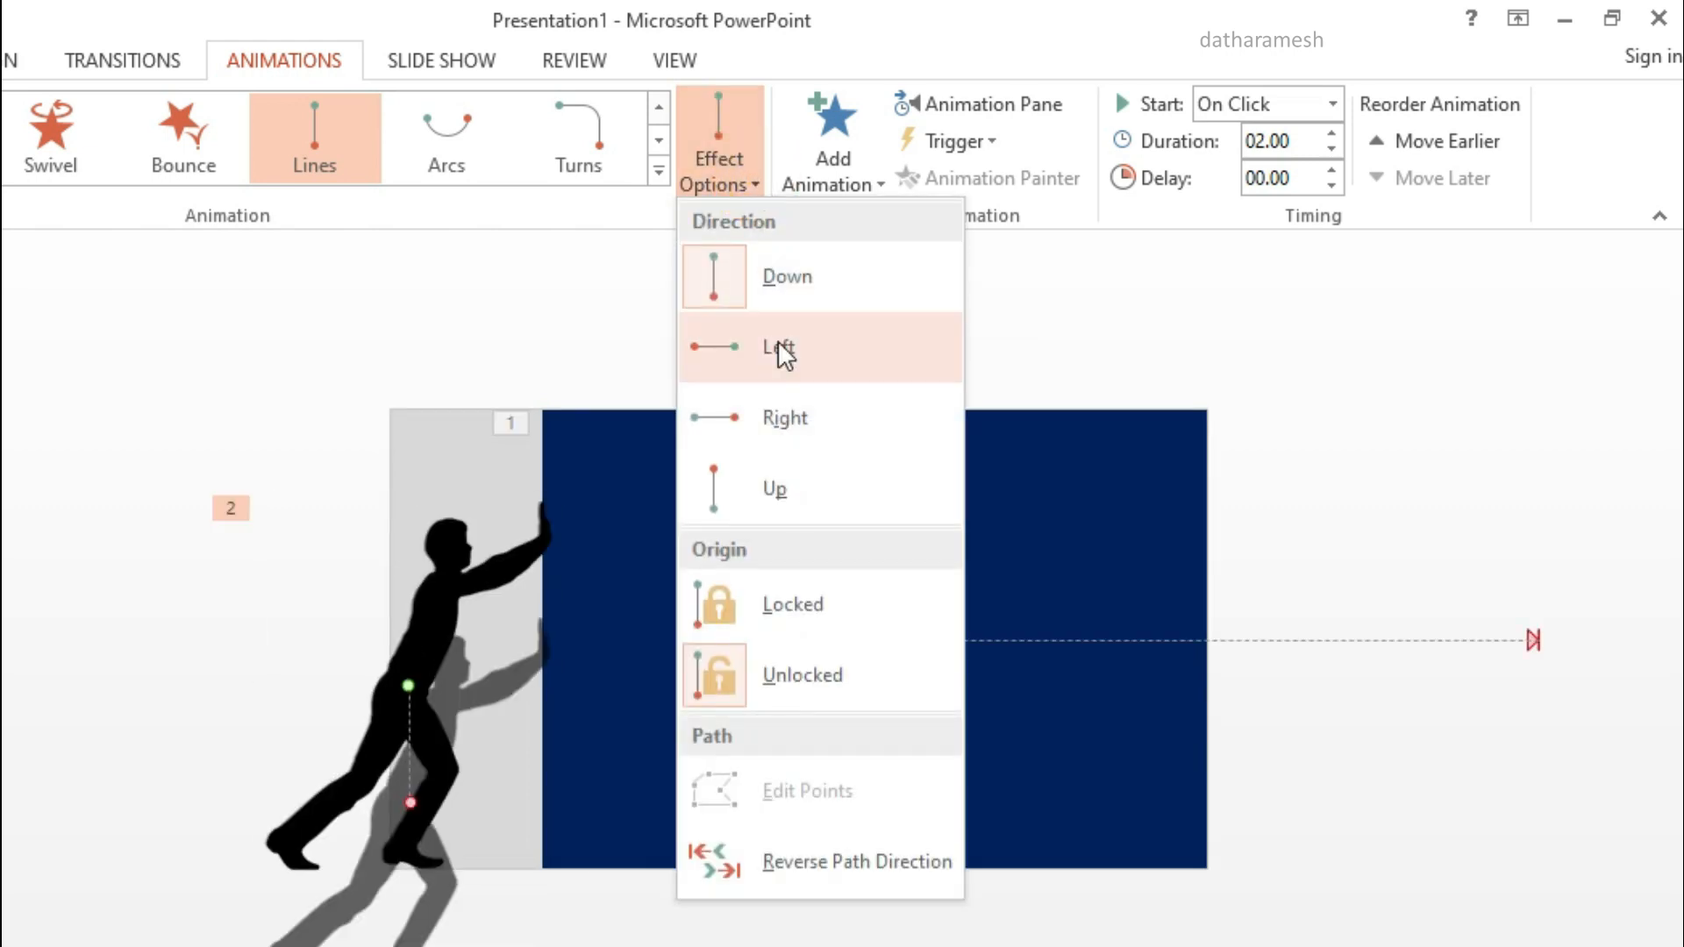
click(822, 416)
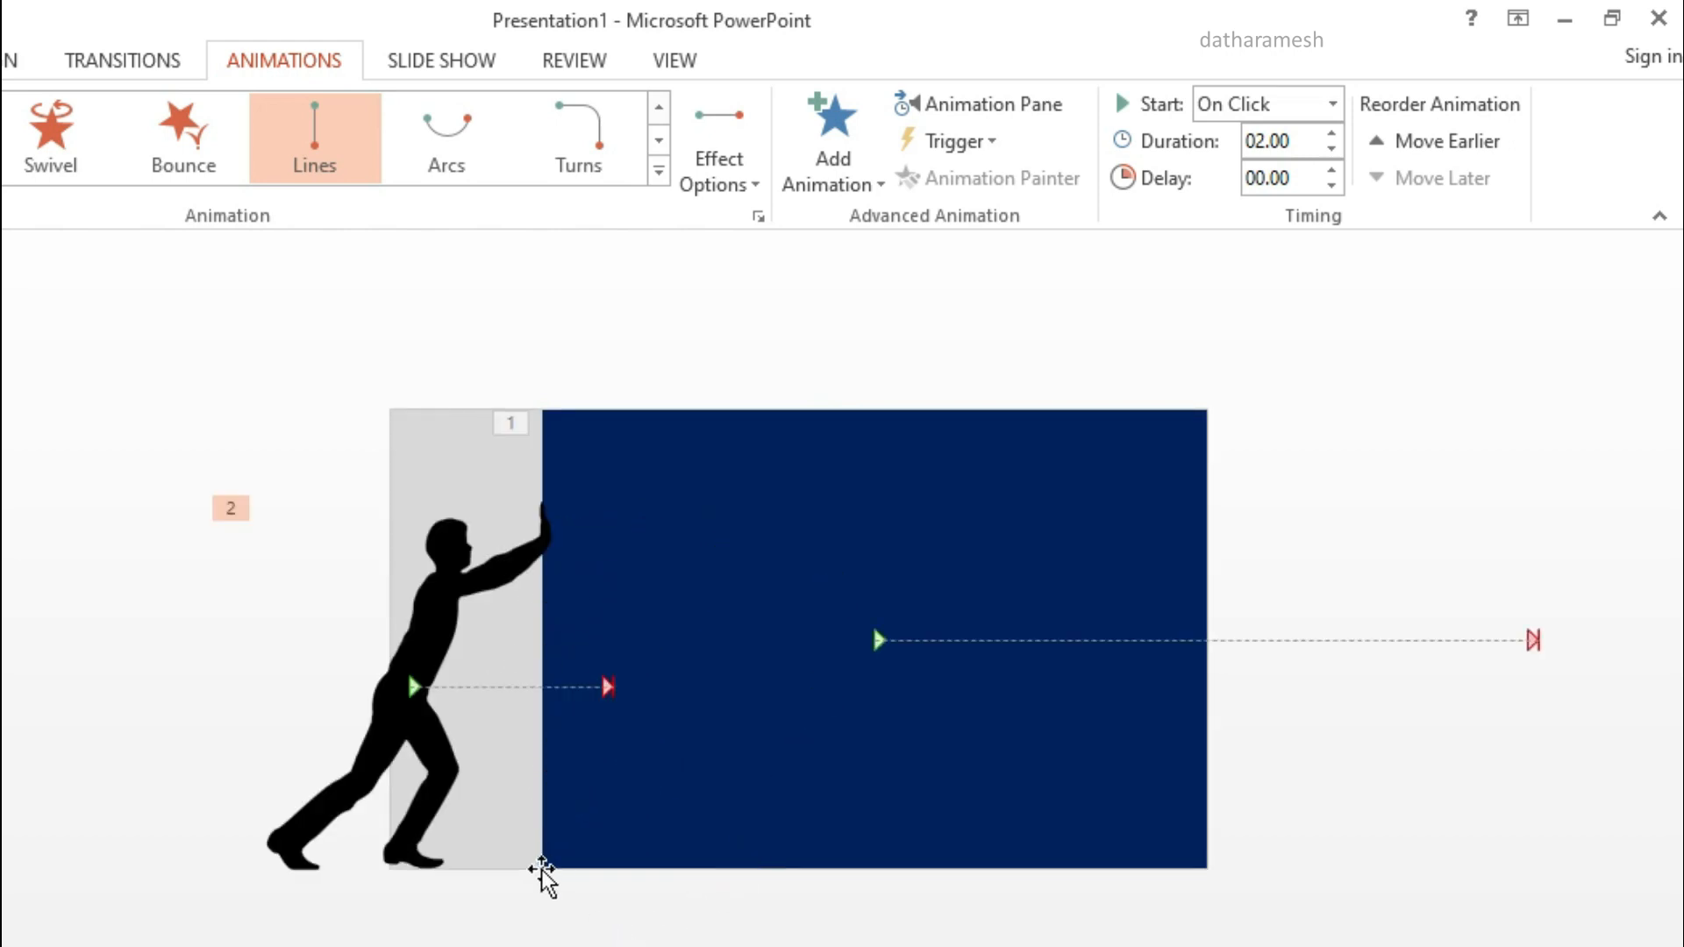
Extend the man's motion path horizontally so his hands end at the slide's right edge.
click(406, 686)
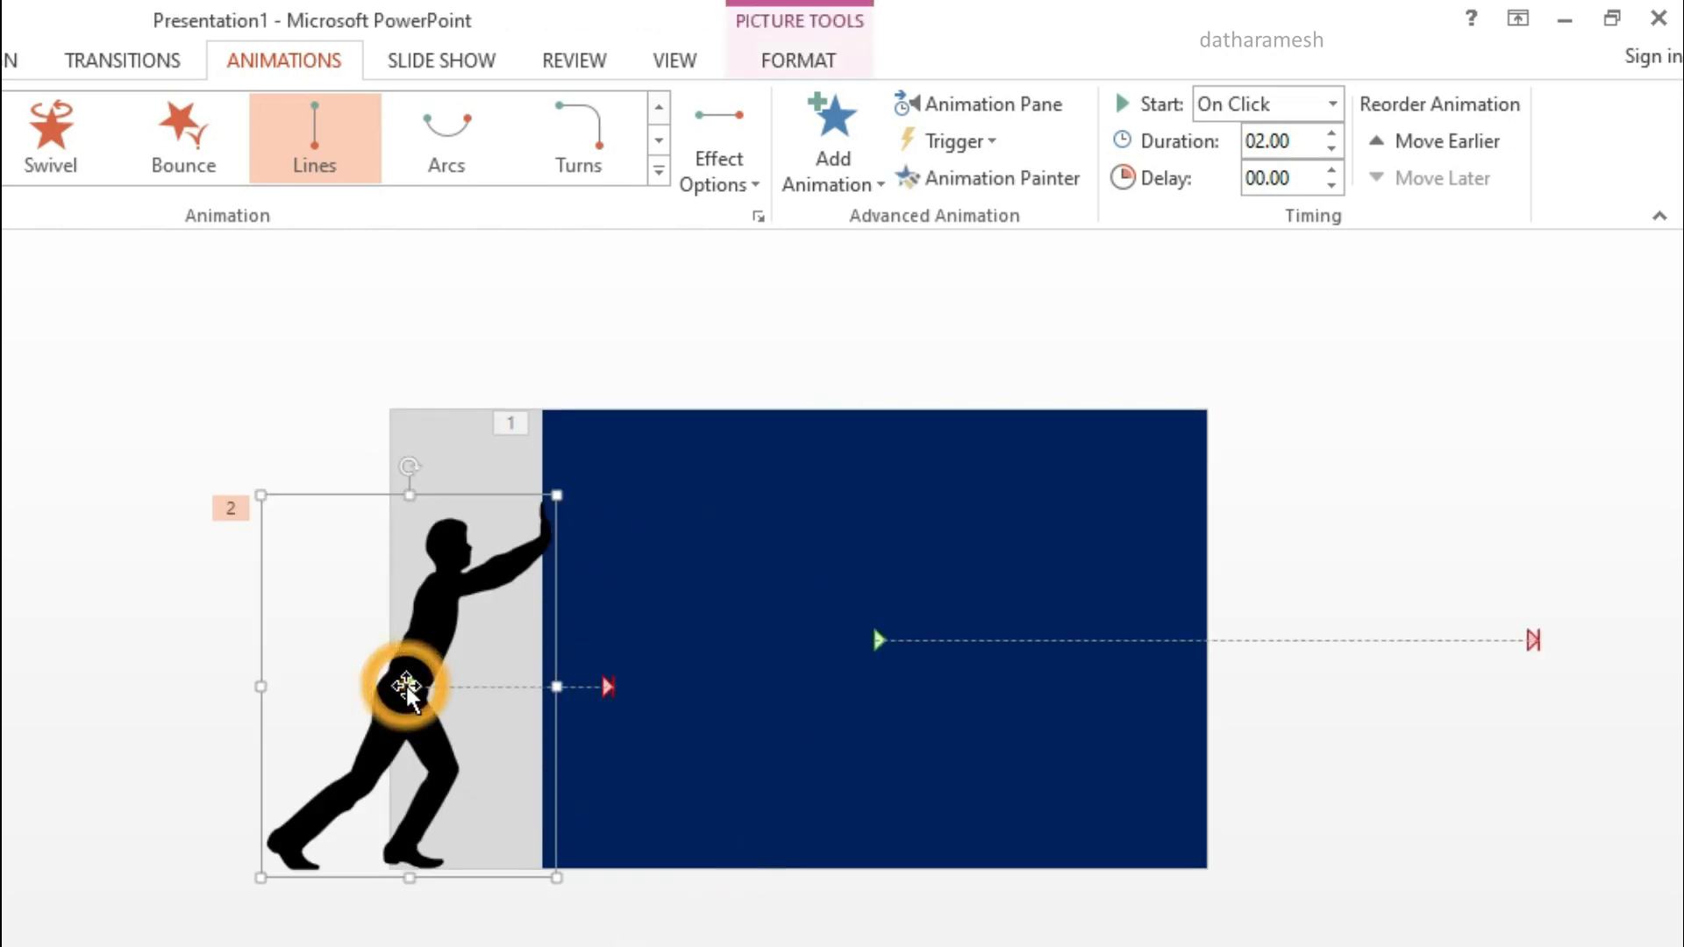
click(735, 942)
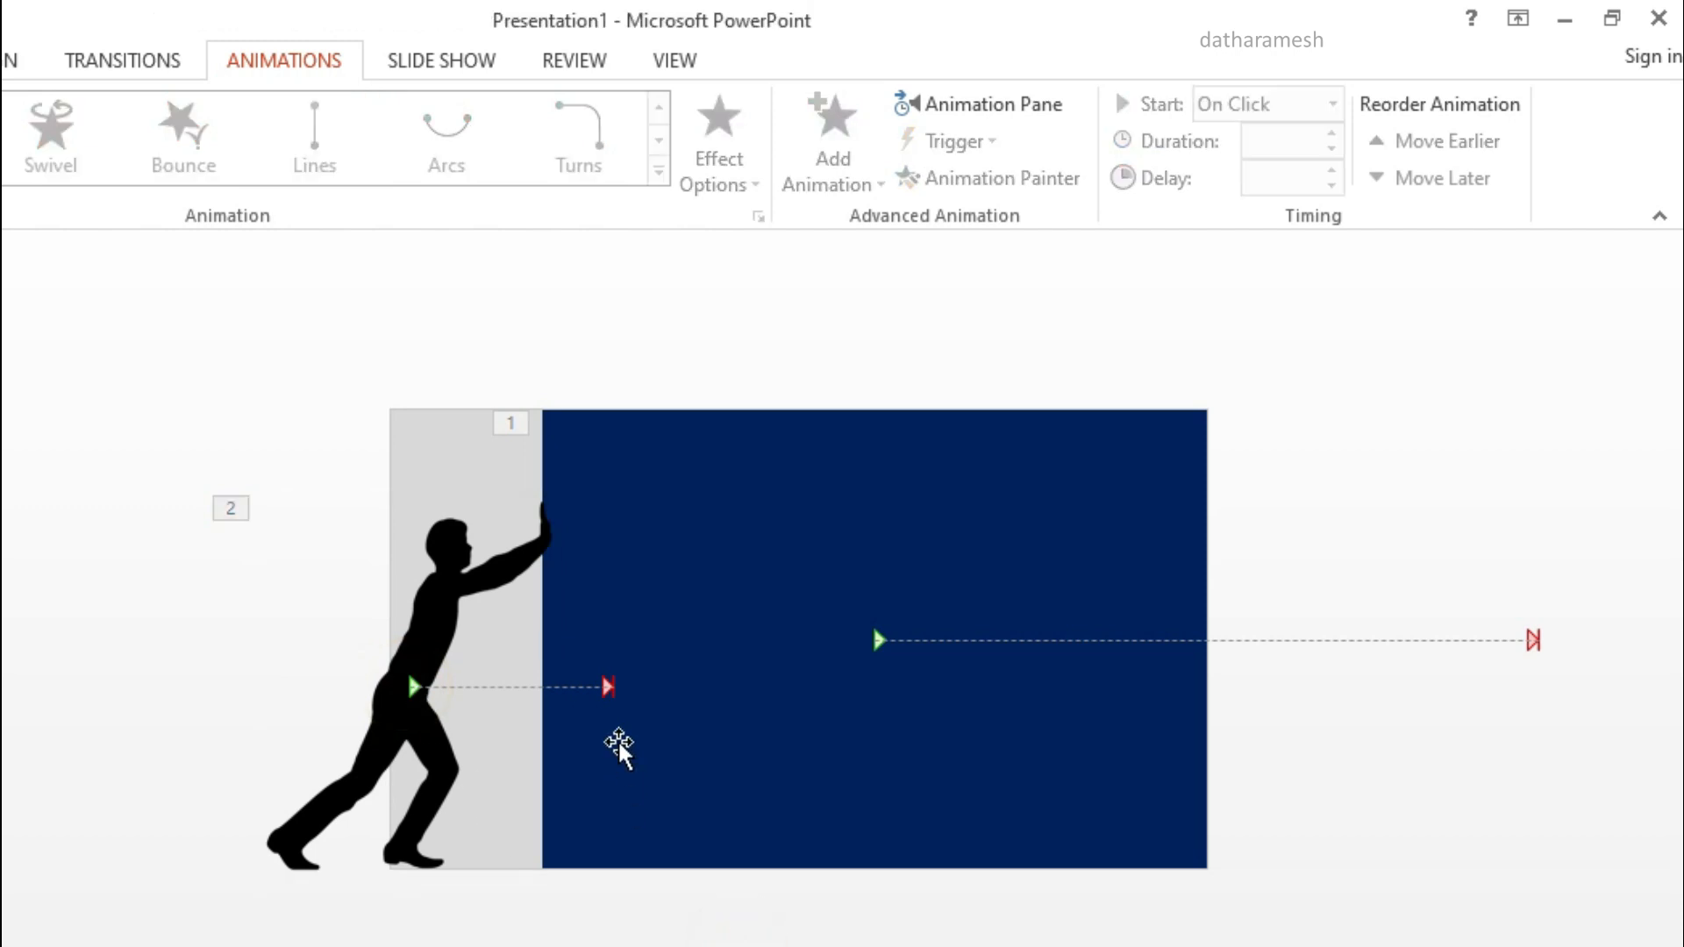
click(605, 685)
drag(605, 685, 1071, 693)
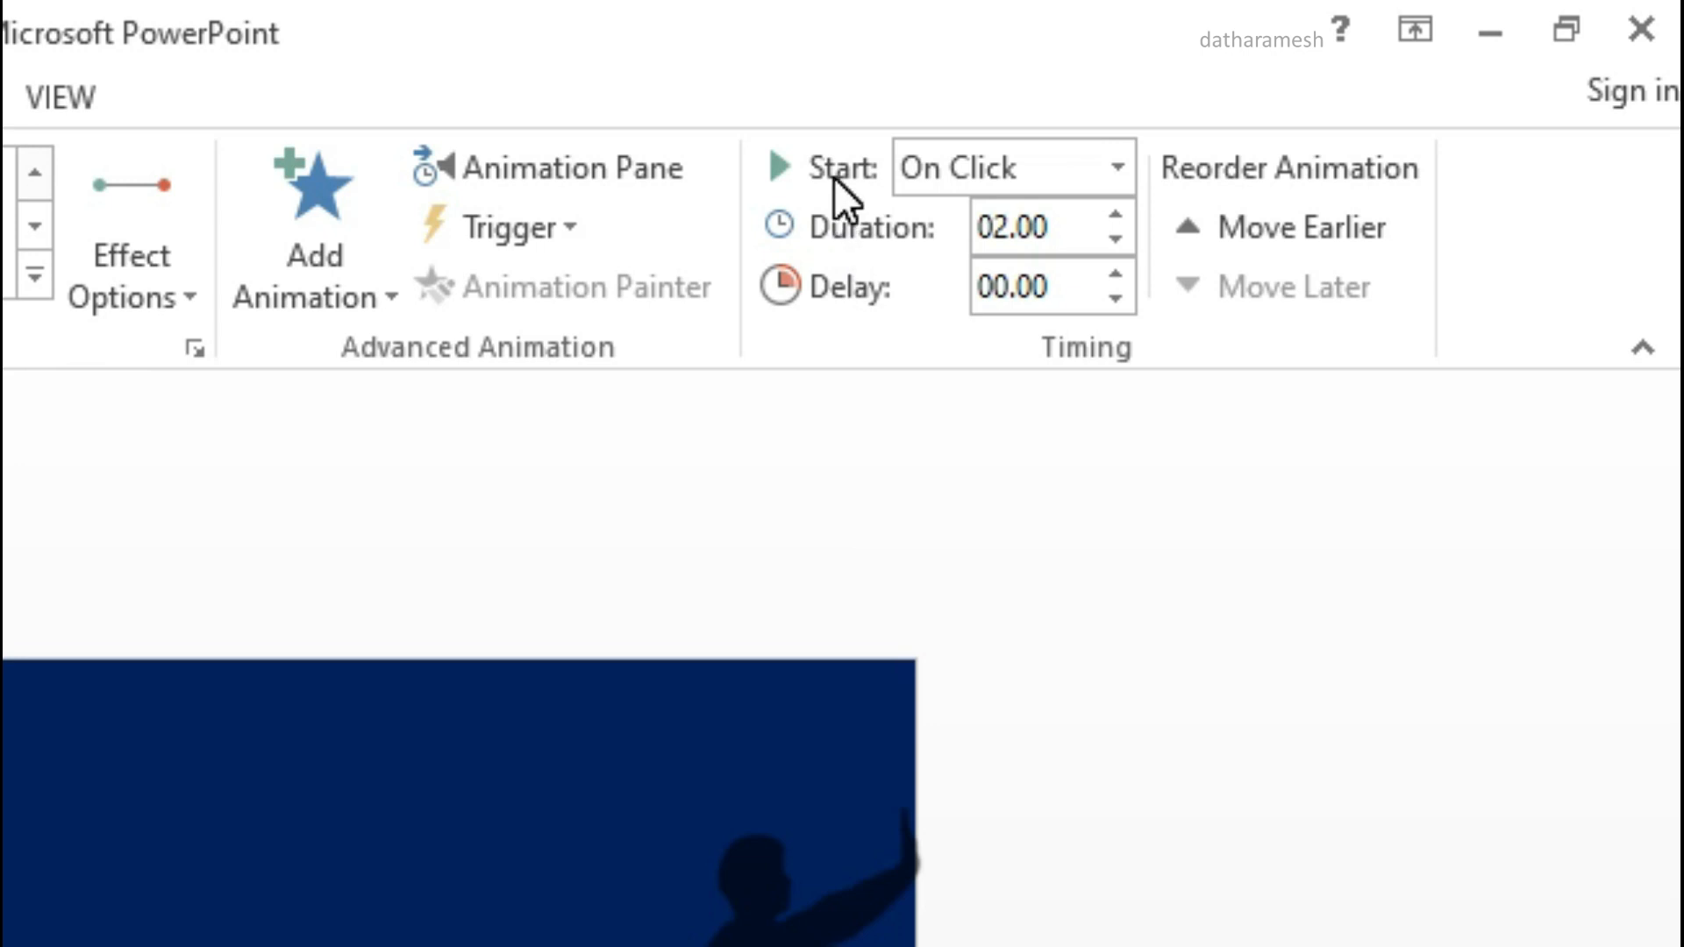
Set the man's motion path animation to start With Previous and last 5 seconds.
click(1116, 165)
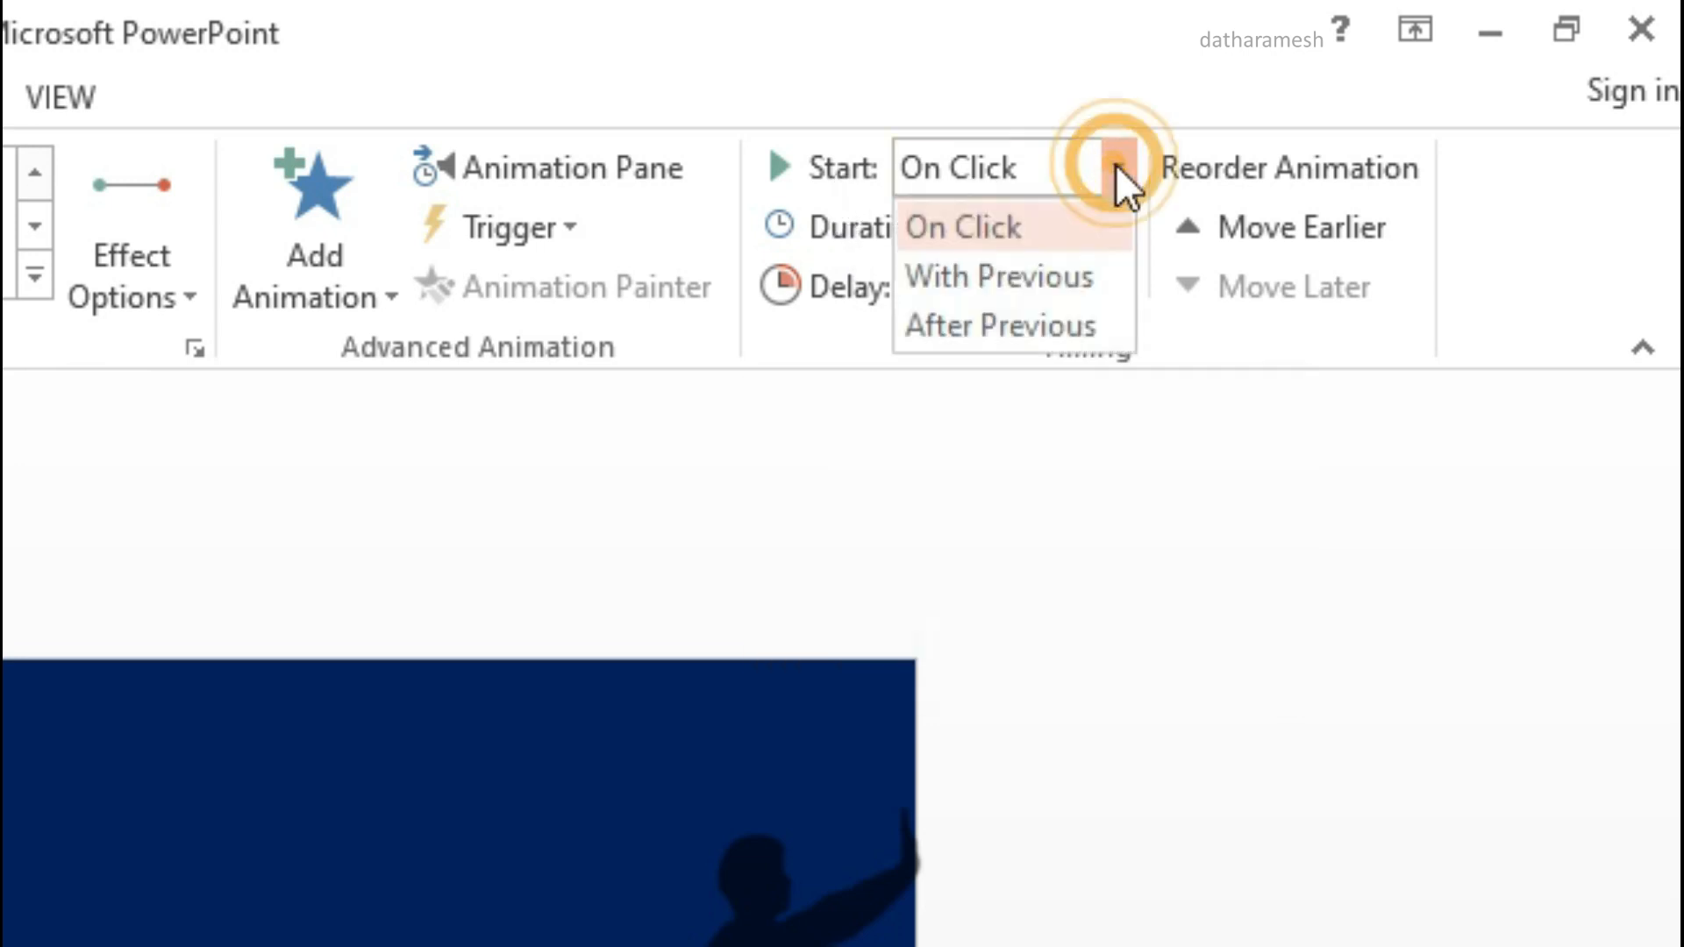
click(983, 277)
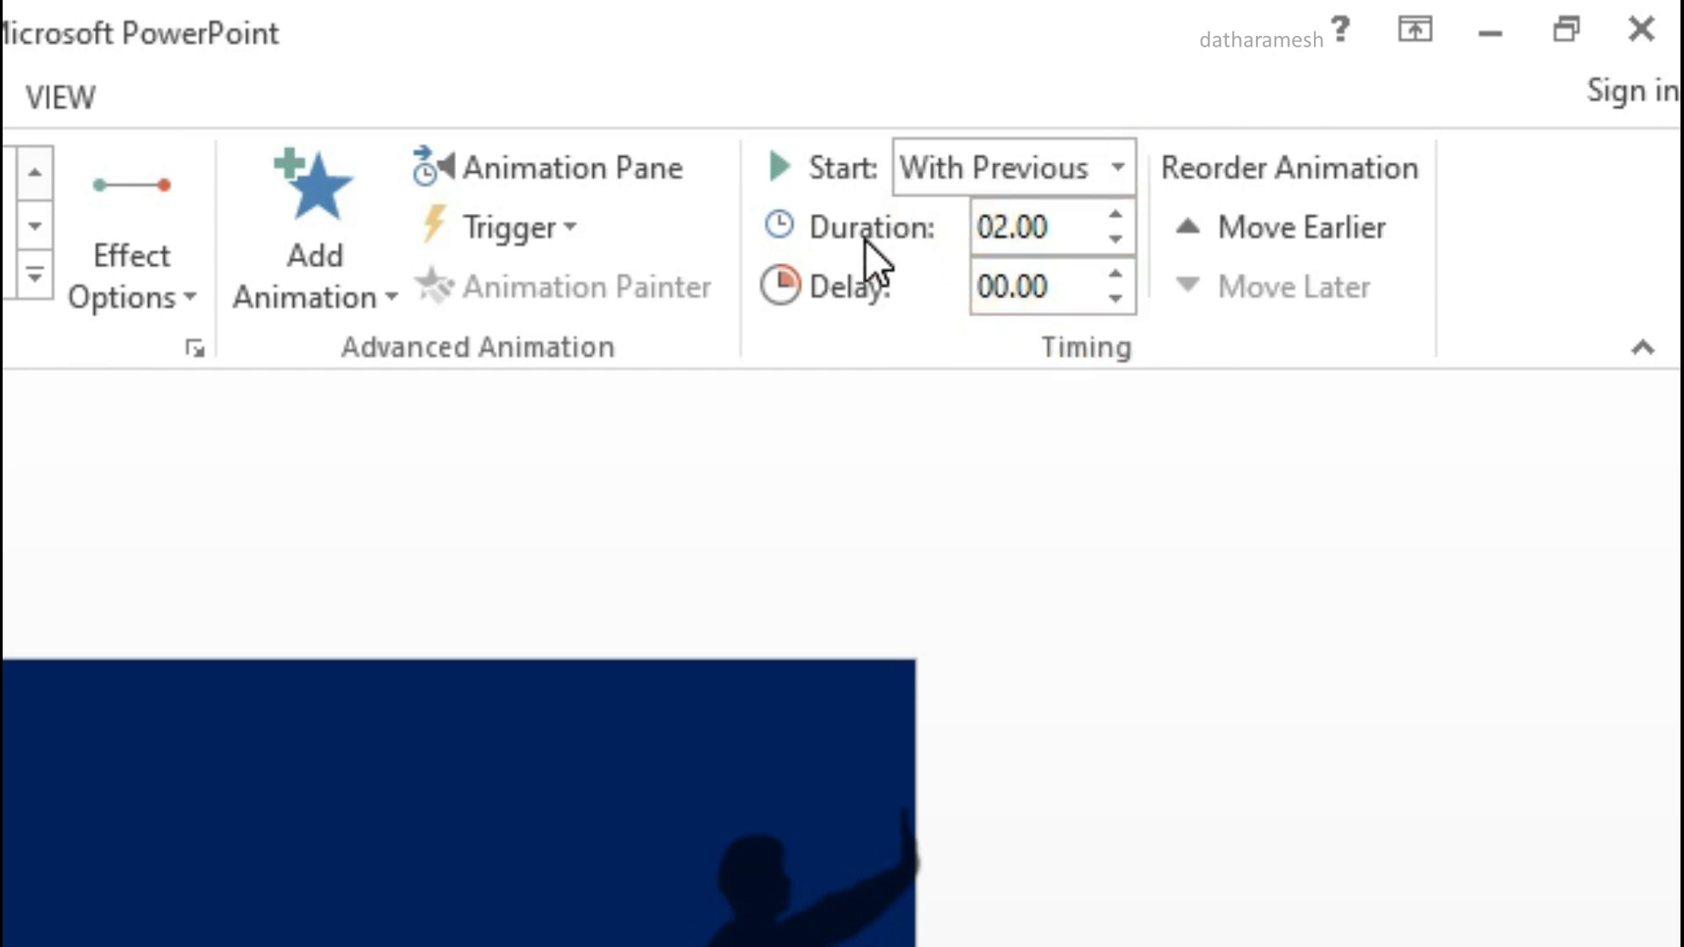
click(1053, 228)
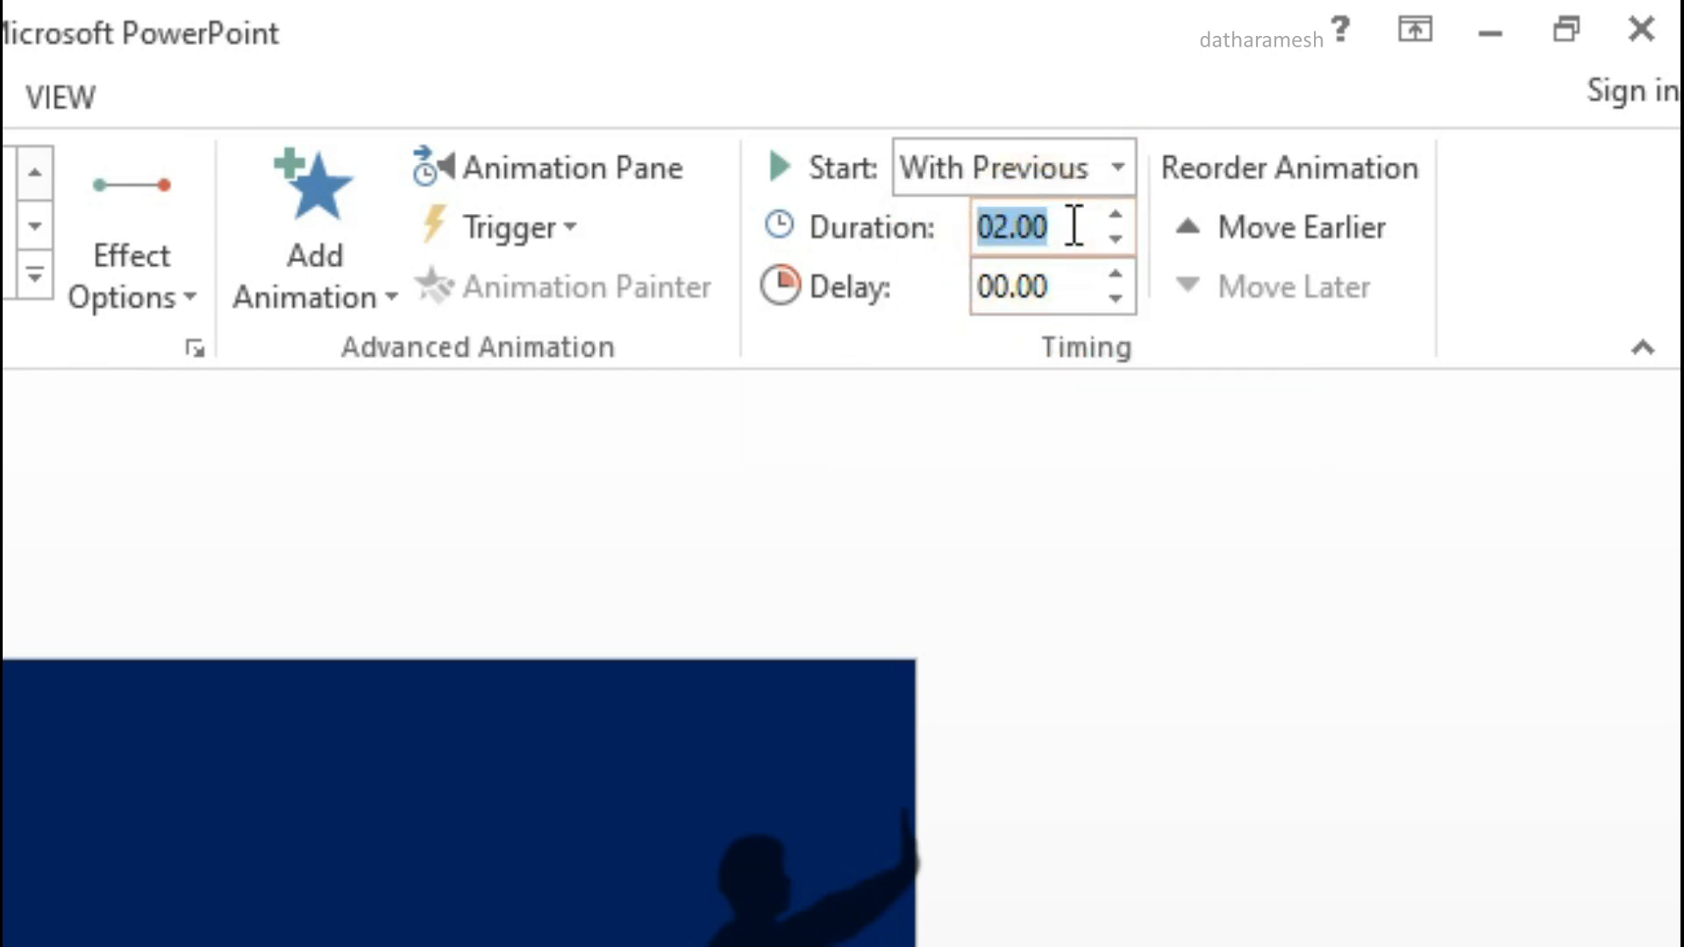
text(5)
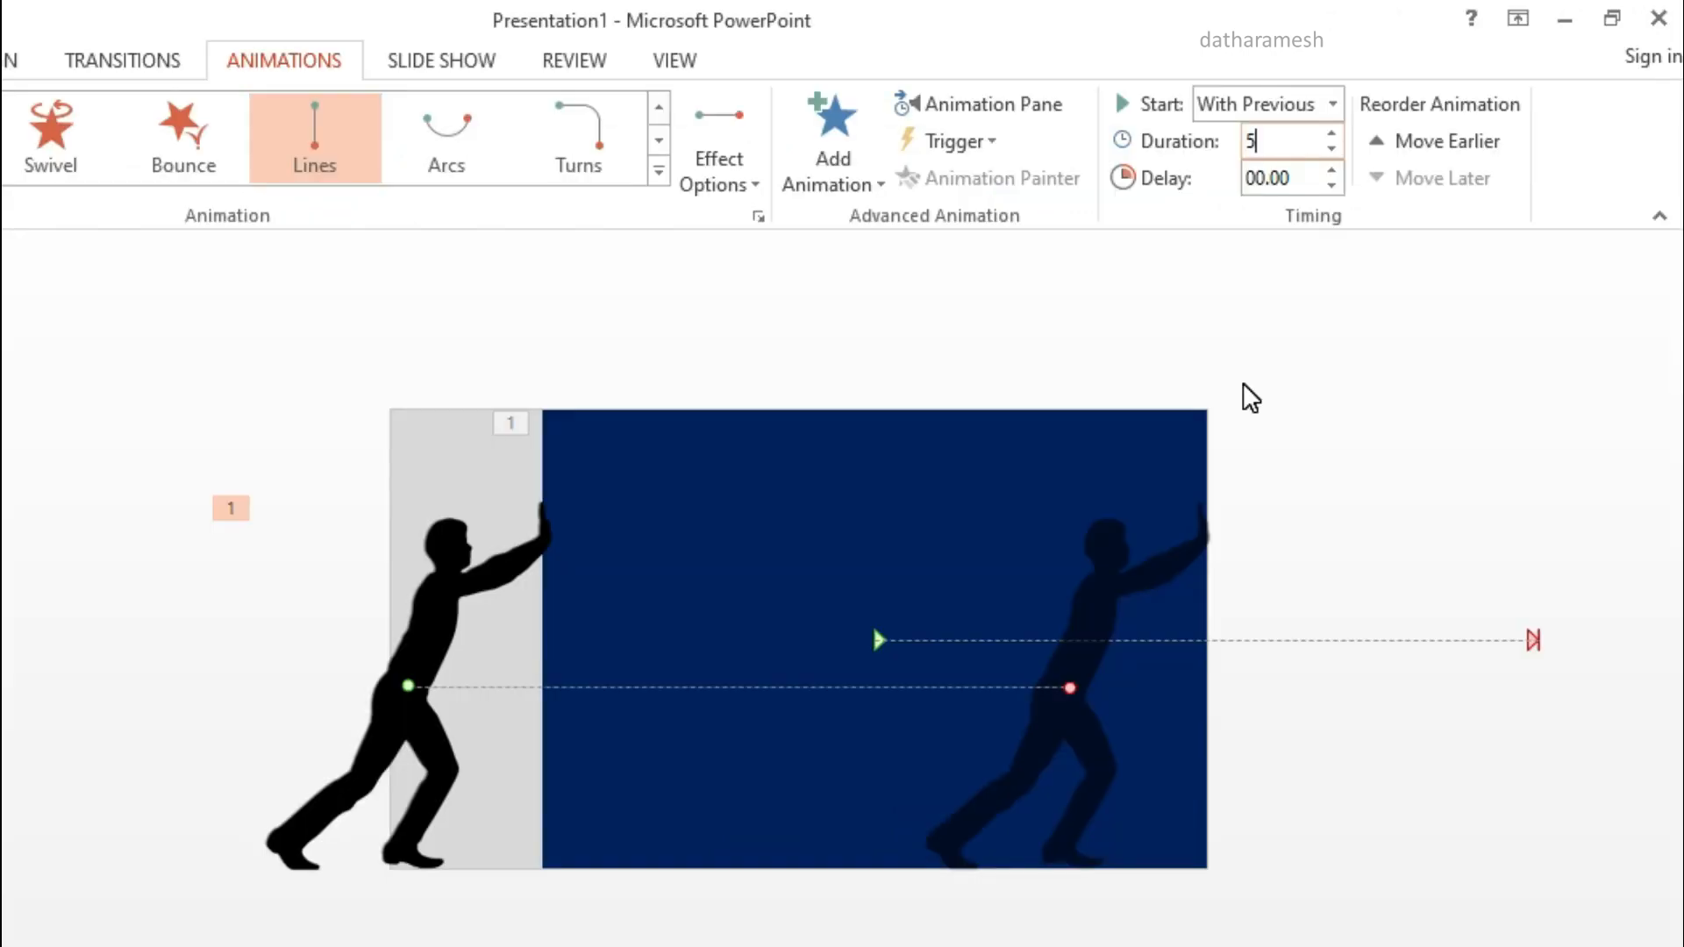
click(976, 618)
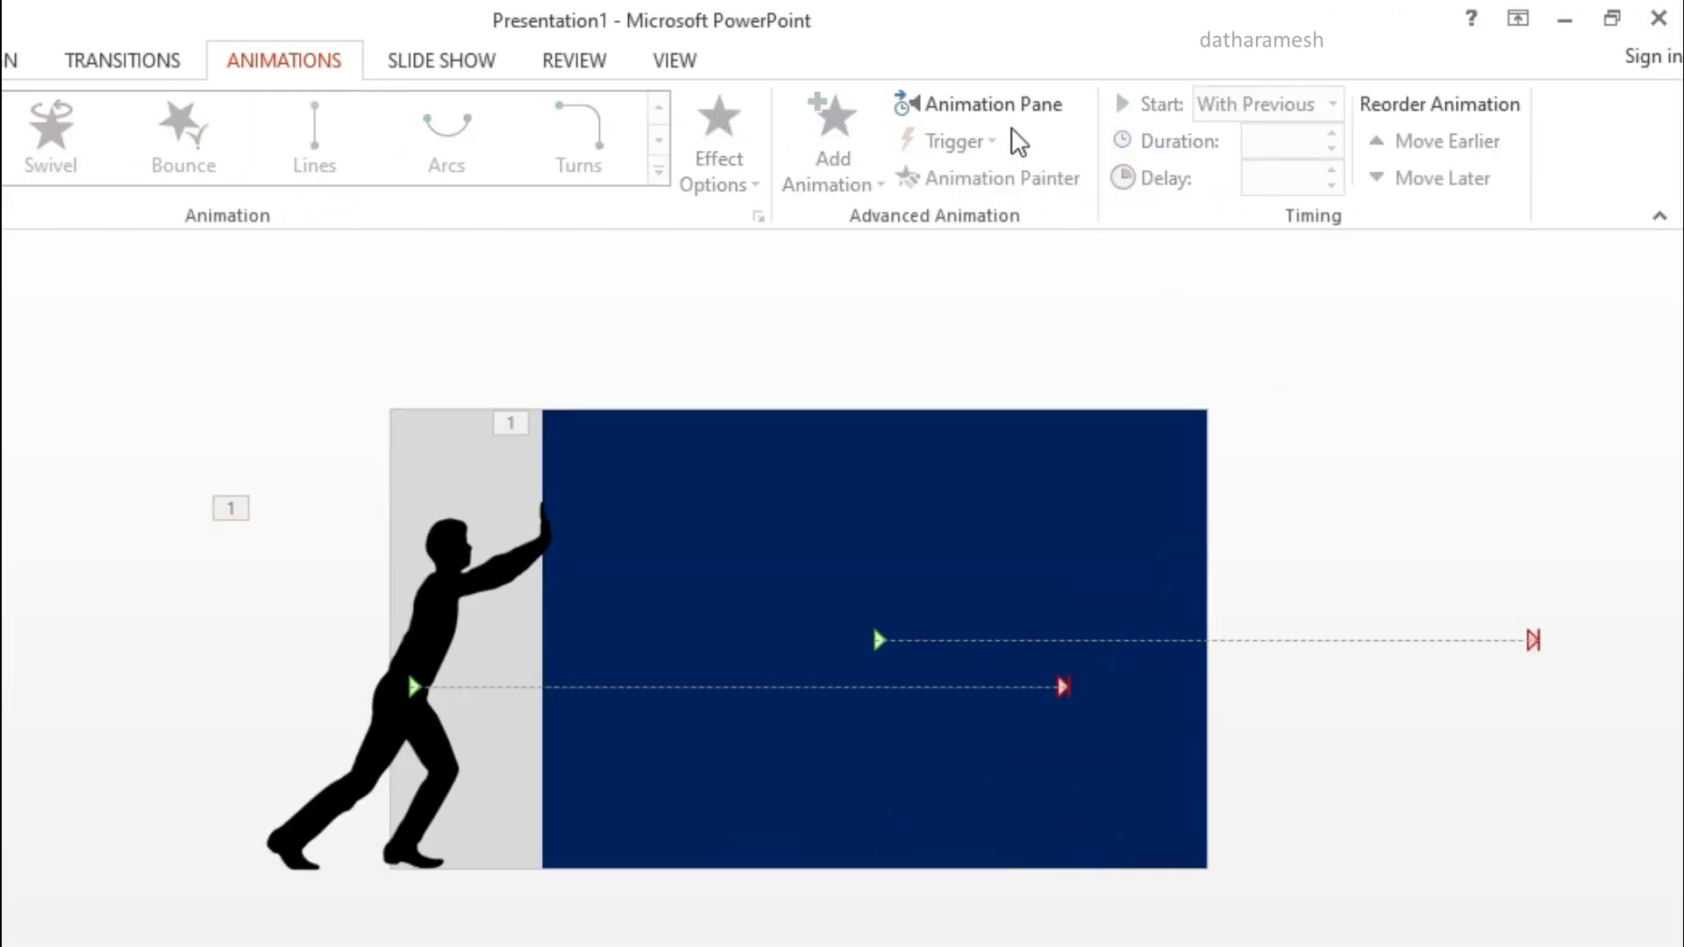
Preview all the slide's animations, and set smooth start and smooth end to 0 sec for both the rectangle's and the man's motion paths.
click(1007, 109)
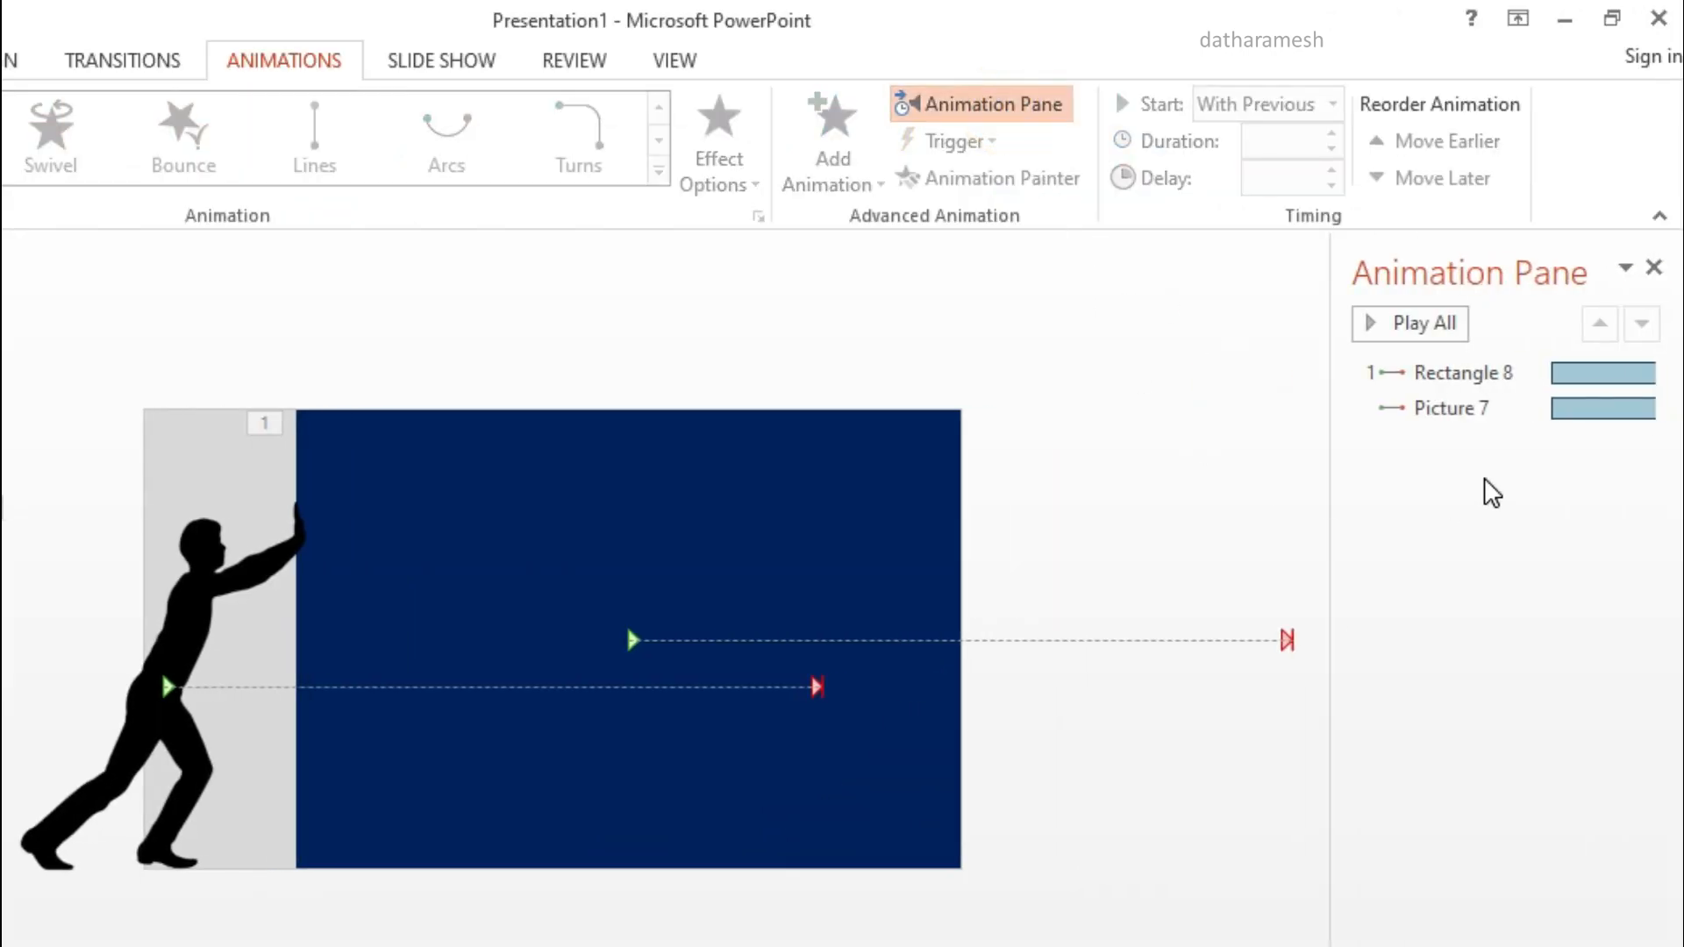
click(1437, 323)
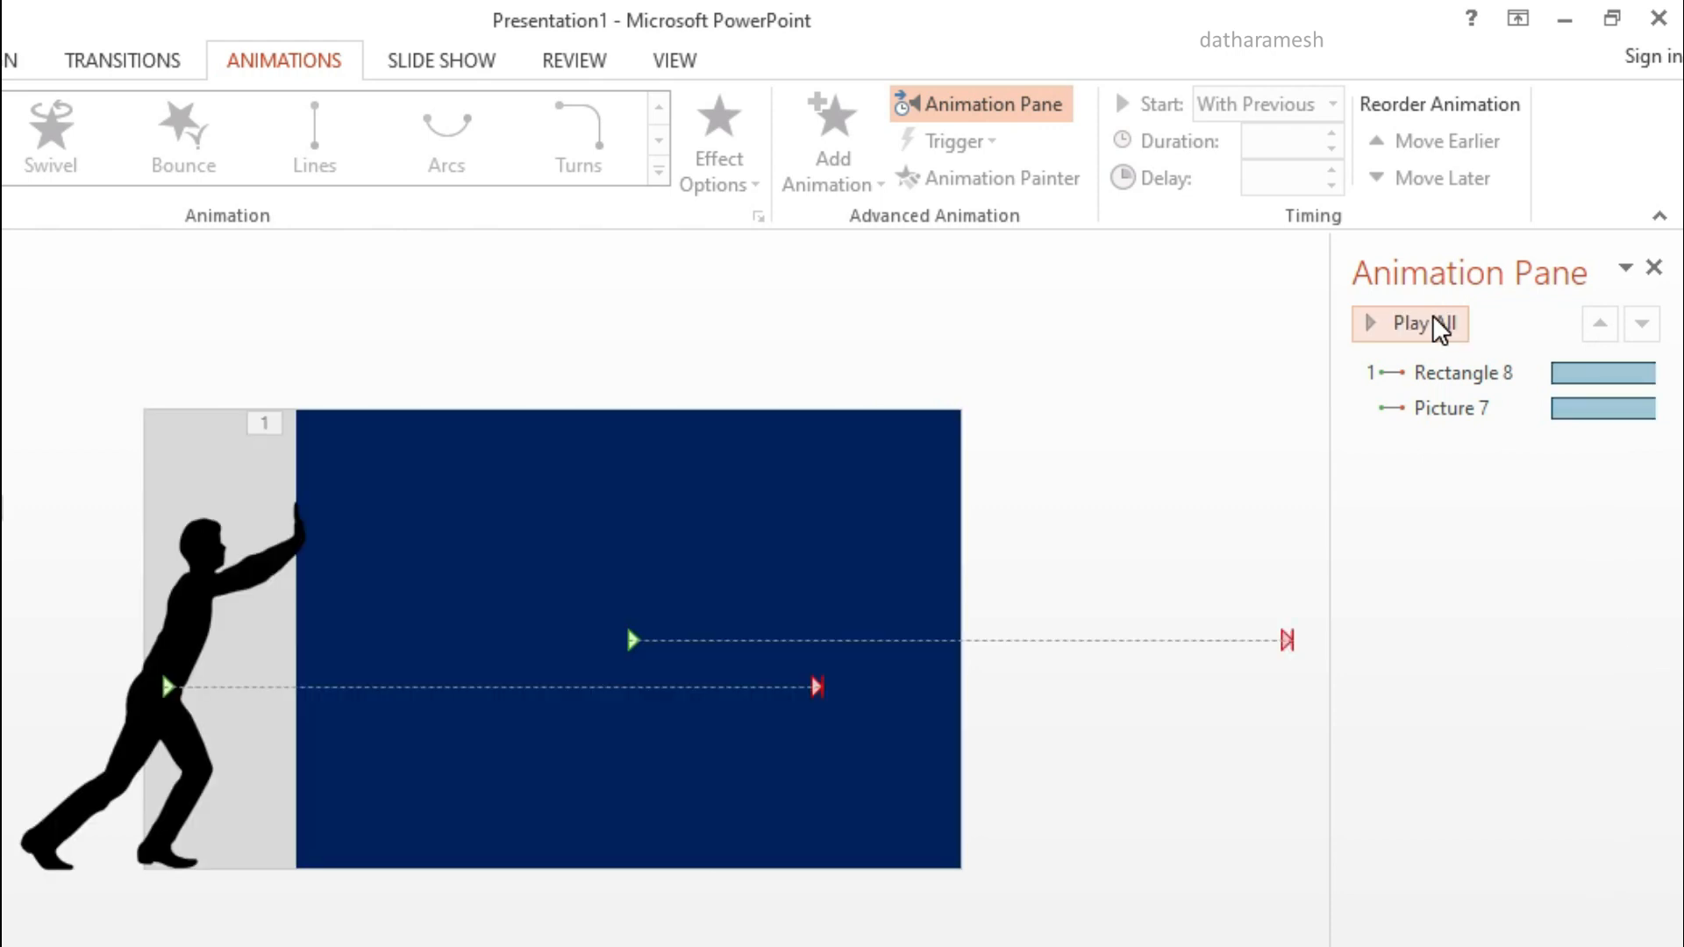
click(1456, 369)
ctrl+click(1469, 408)
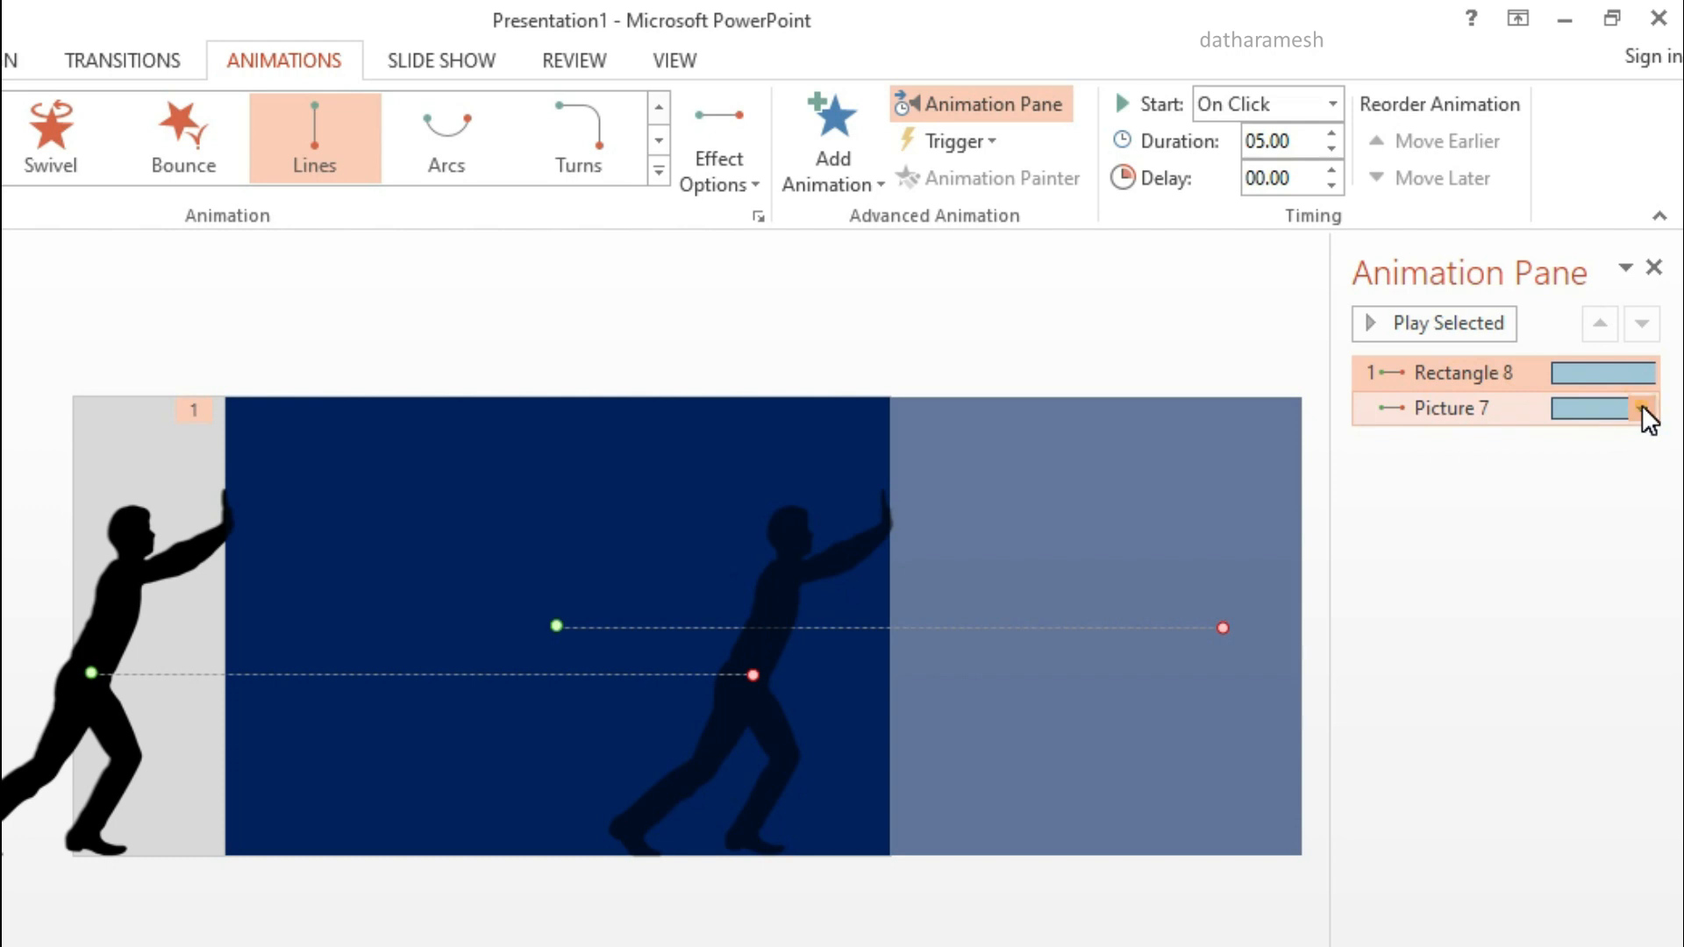
click(1642, 409)
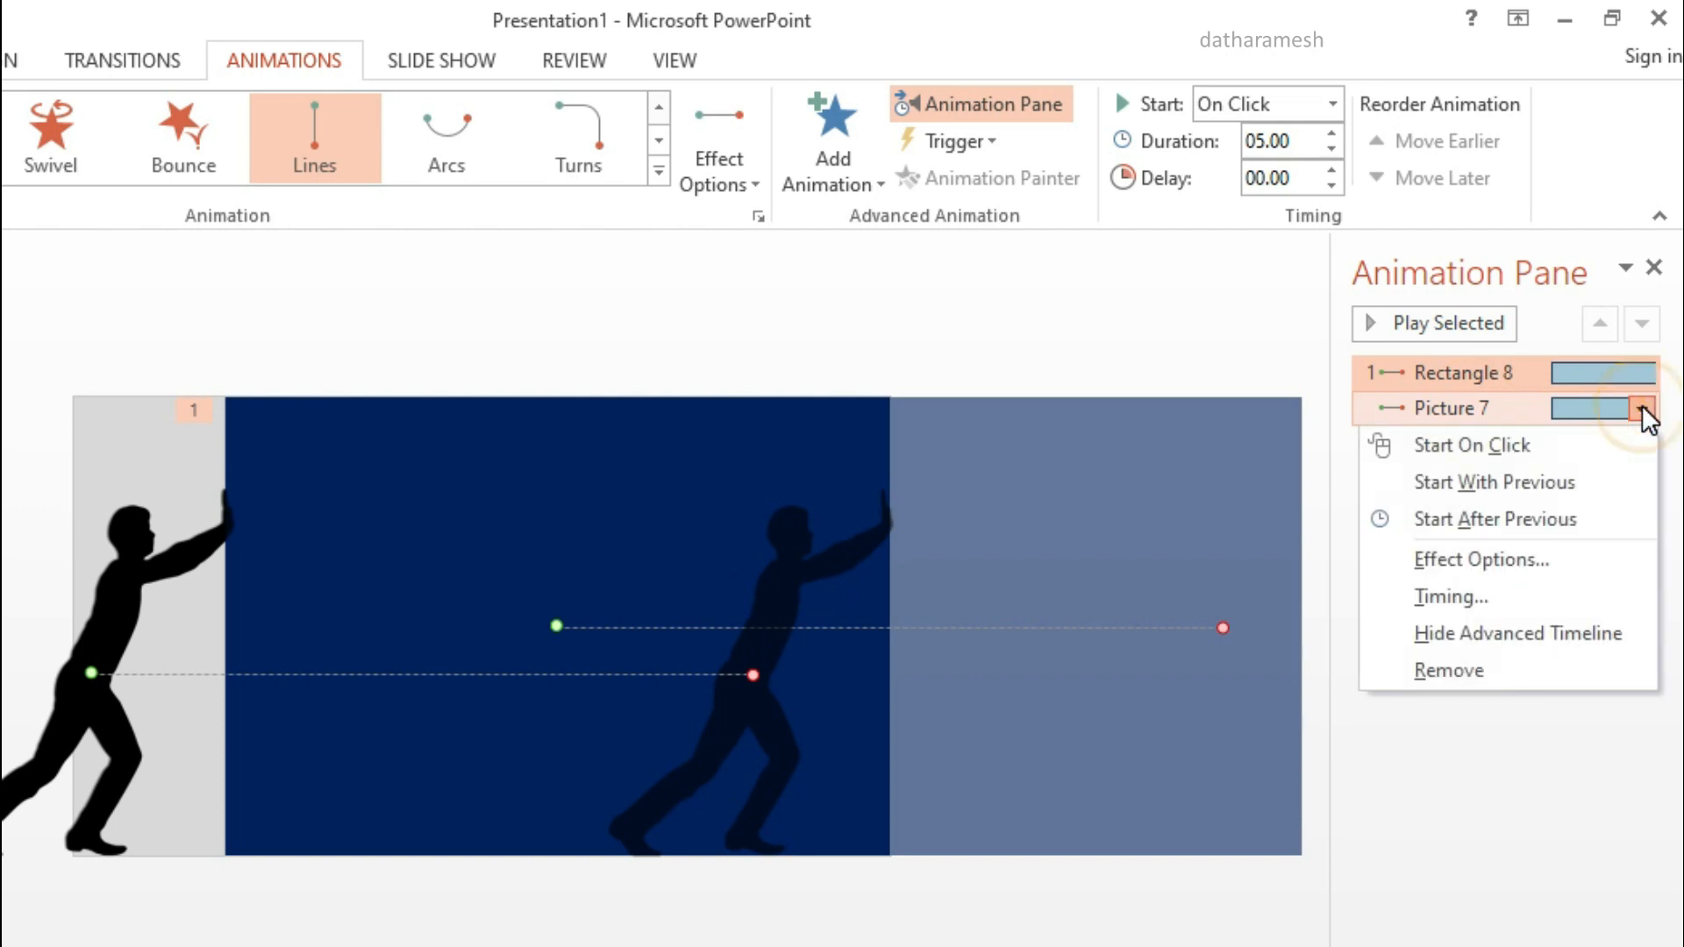
click(1521, 558)
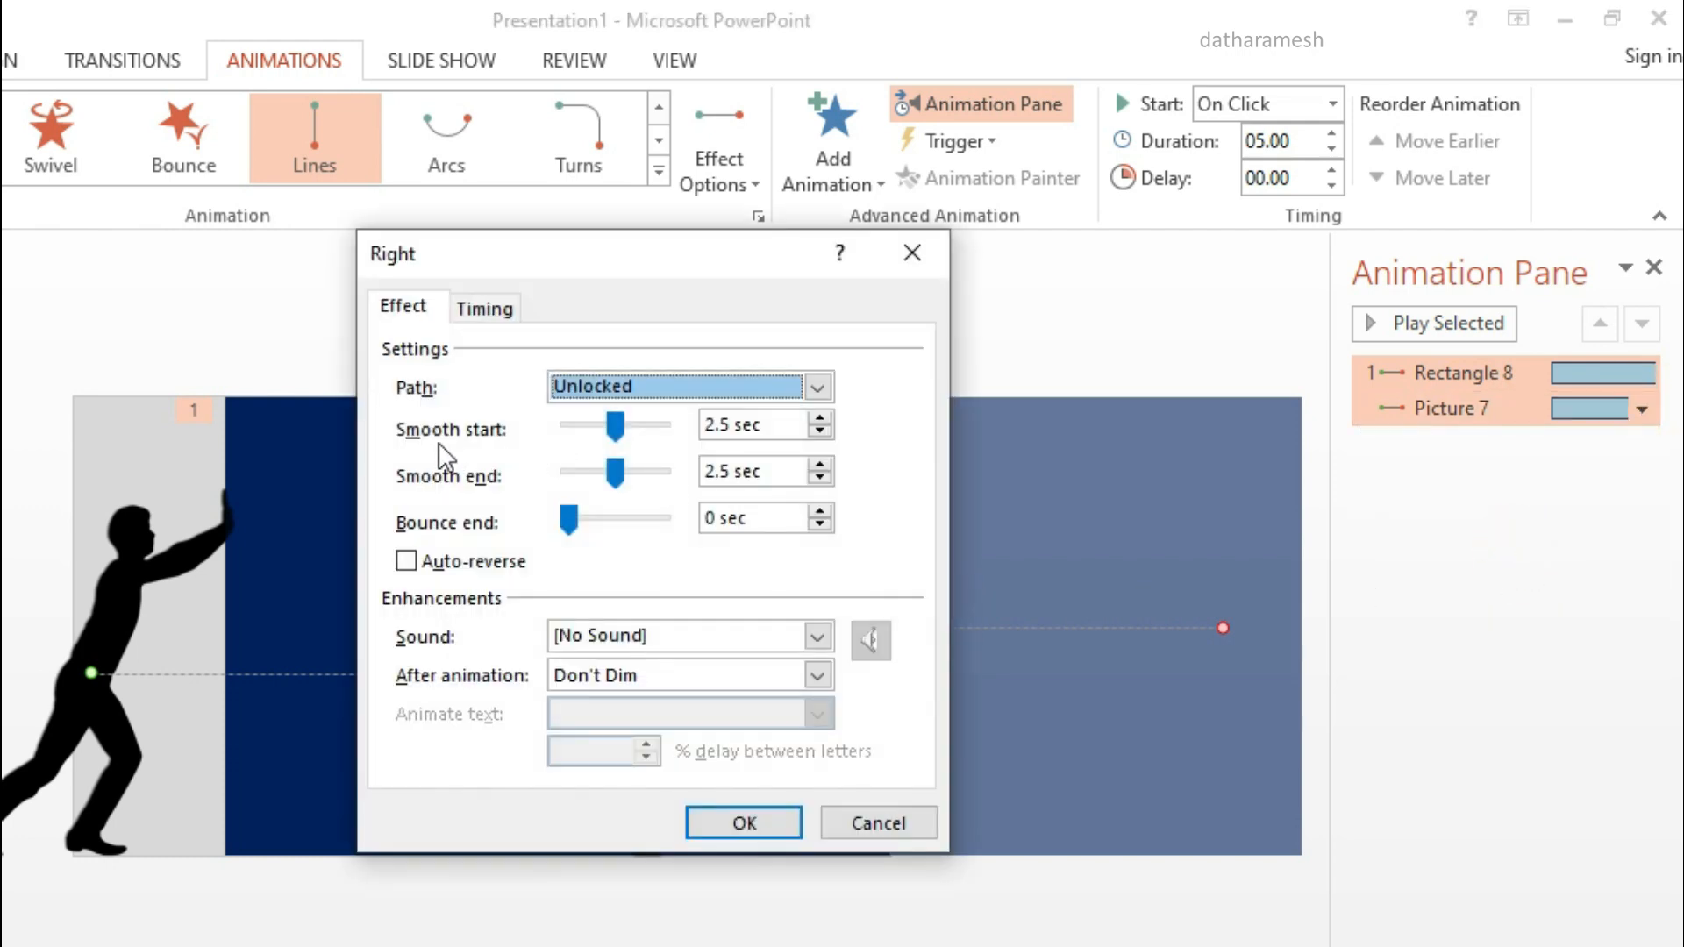
click(563, 425)
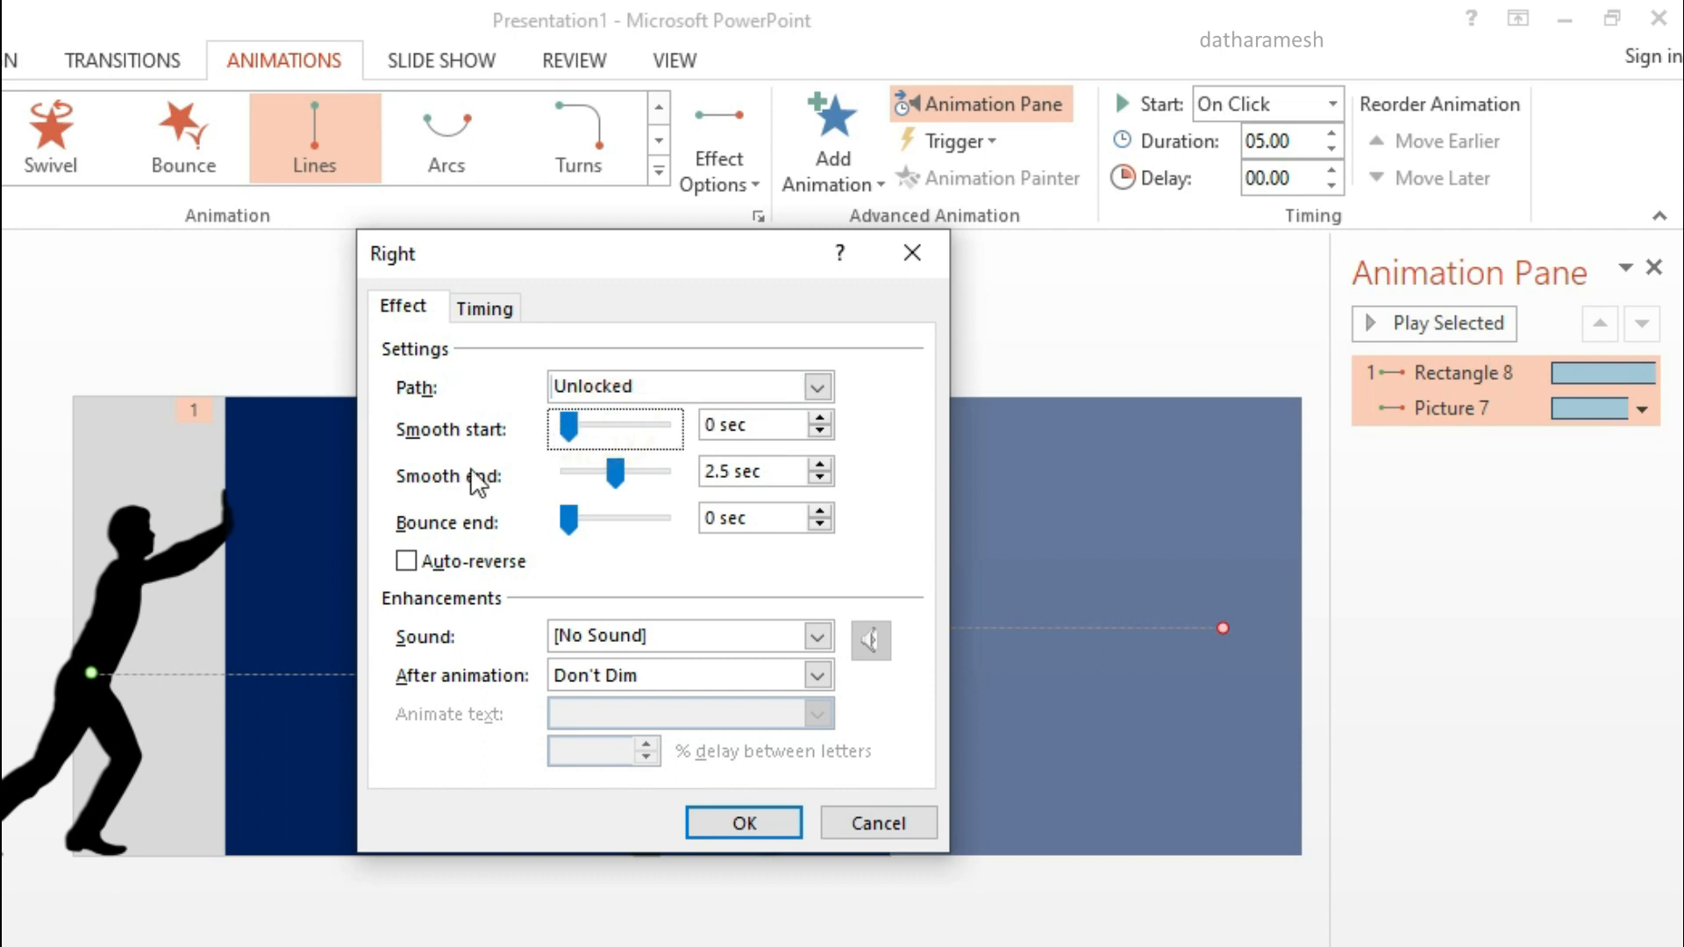
drag(617, 470, 554, 479)
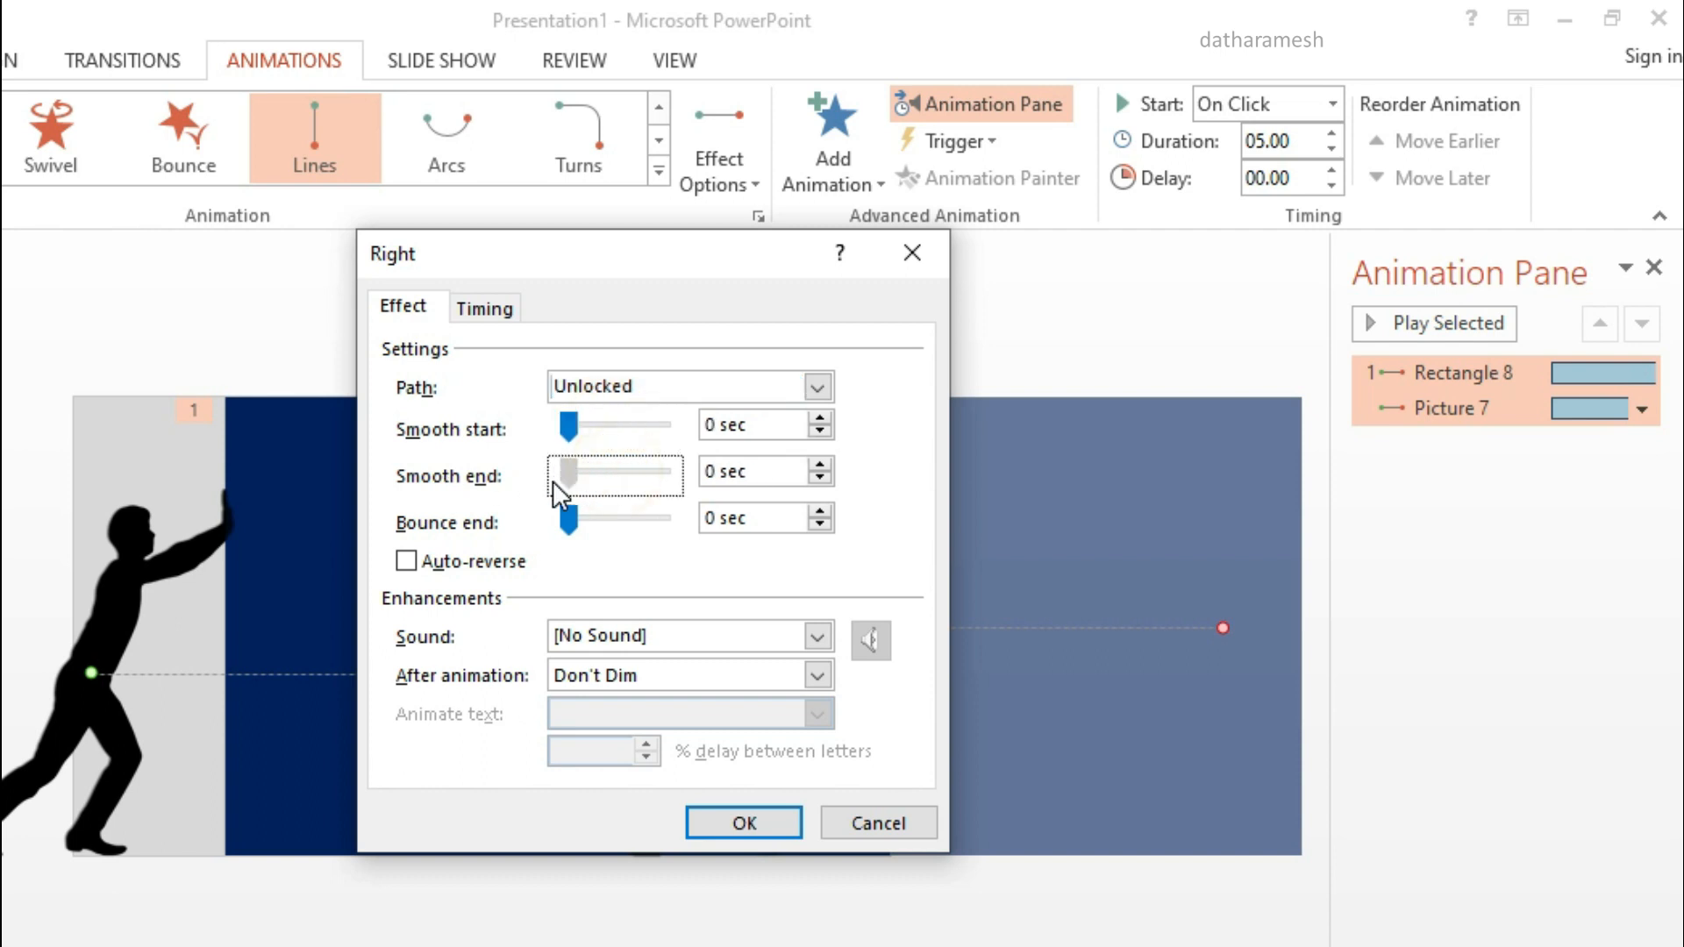
click(728, 827)
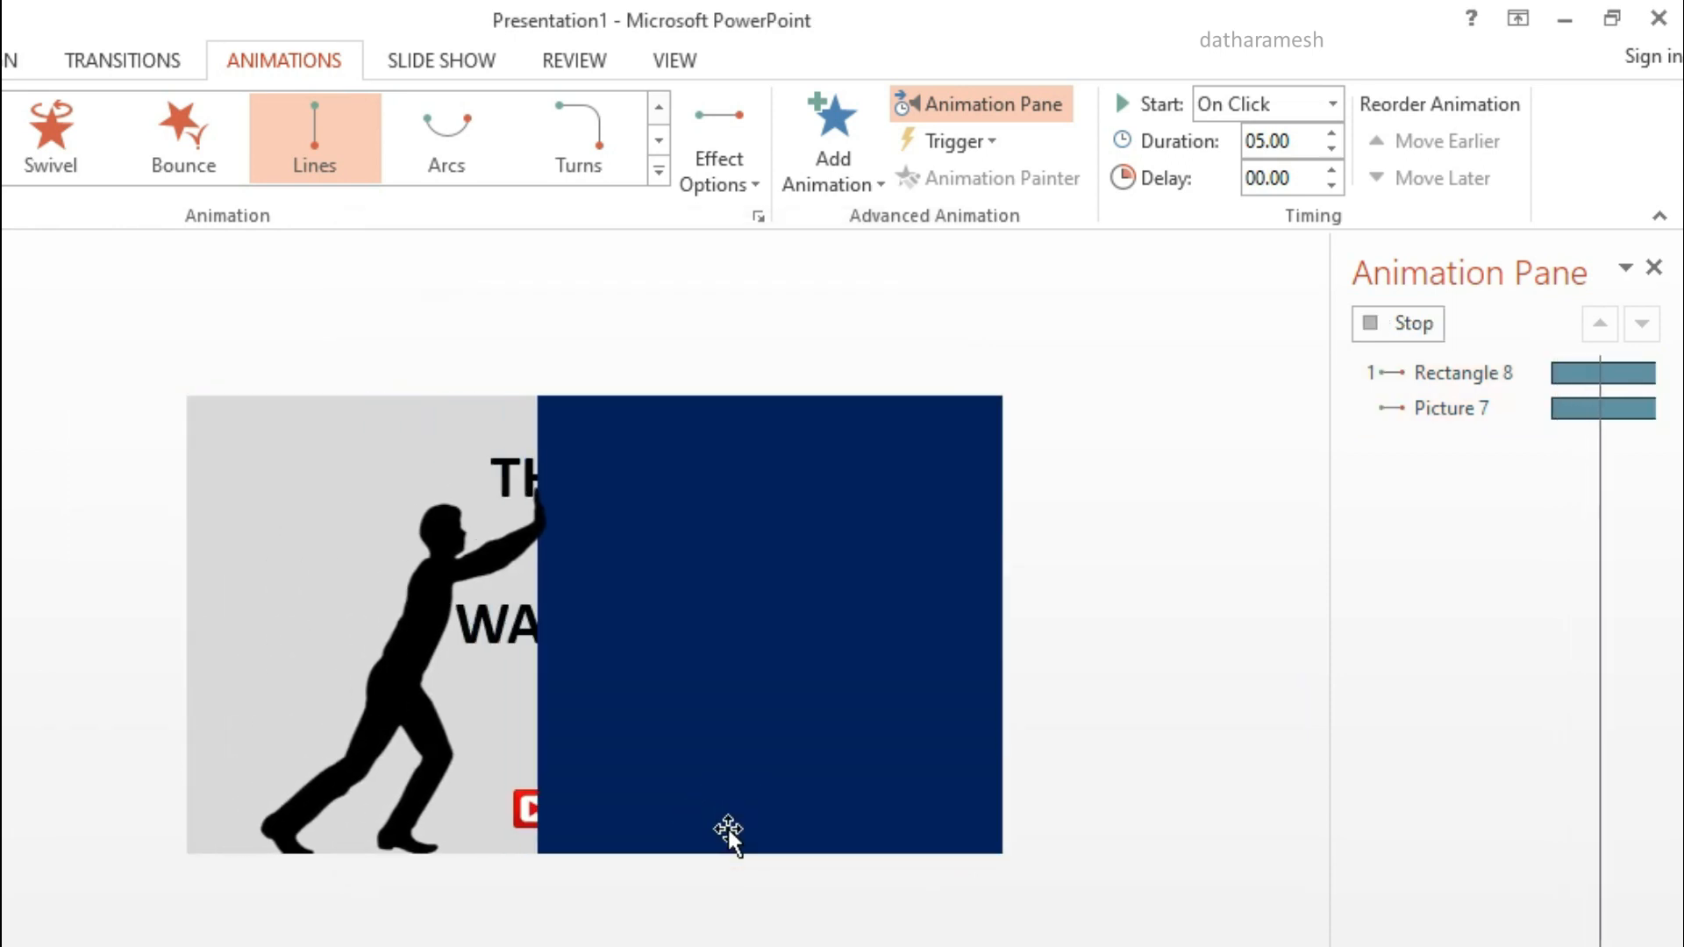